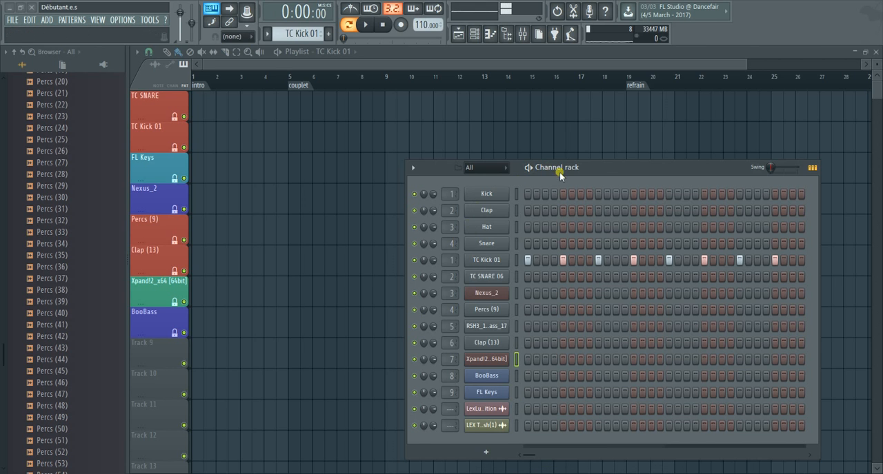
Examine the step and note content of the project's patterns, including TC Kick 01, BooBass and Percs (9), in the channel rack
{"action": "left_click_drag", "start_coordinate": [603, 167], "coordinate": [547, 115]}
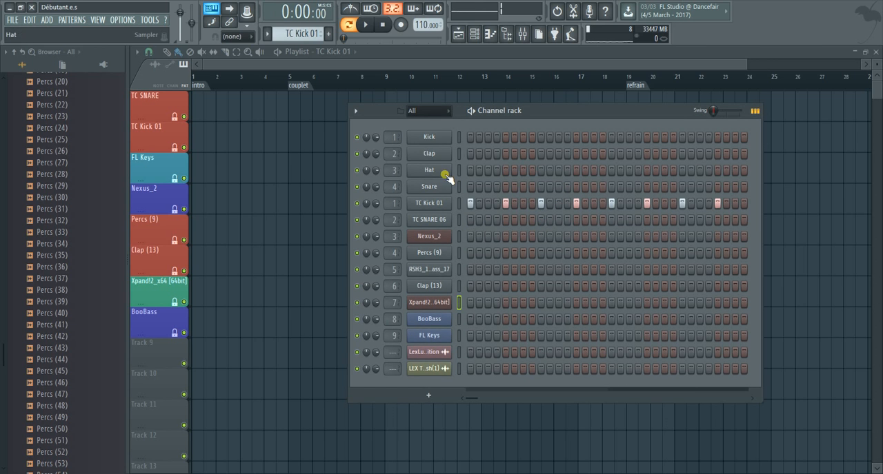
{"action": "left_click", "coordinate": [476, 35]}
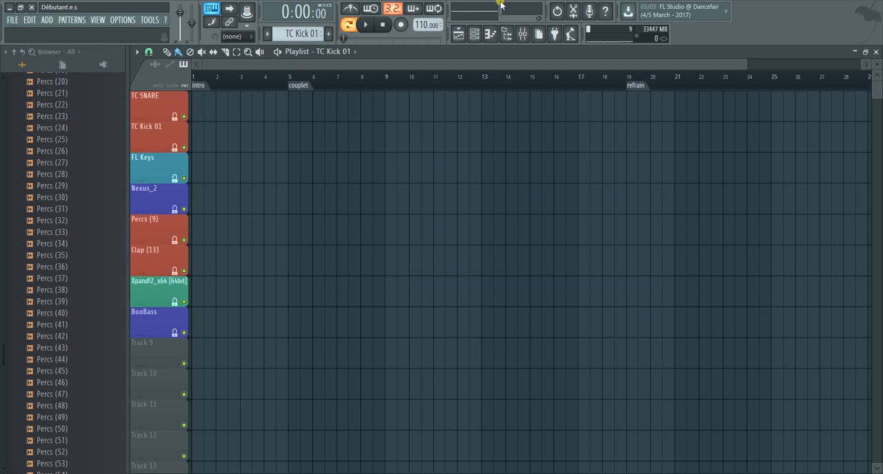
{"action": "left_click", "coordinate": [475, 35]}
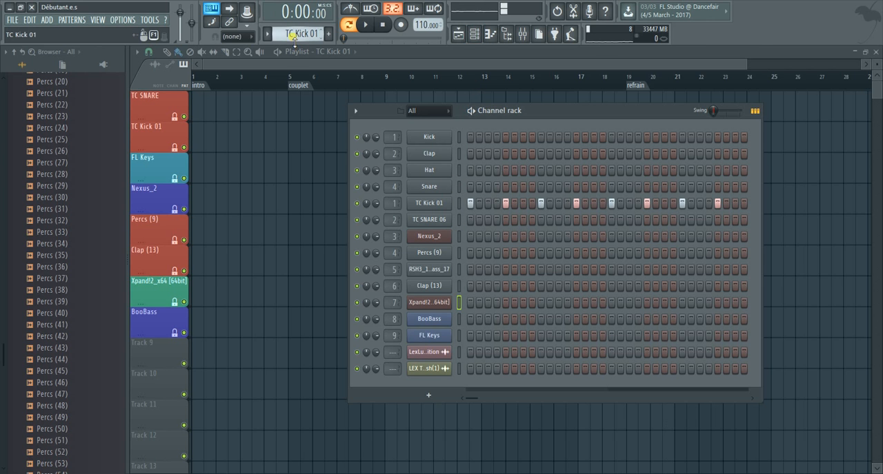
{"action": "scroll", "coordinate": [294, 40], "scroll_direction": "down", "scroll_amount": 4}
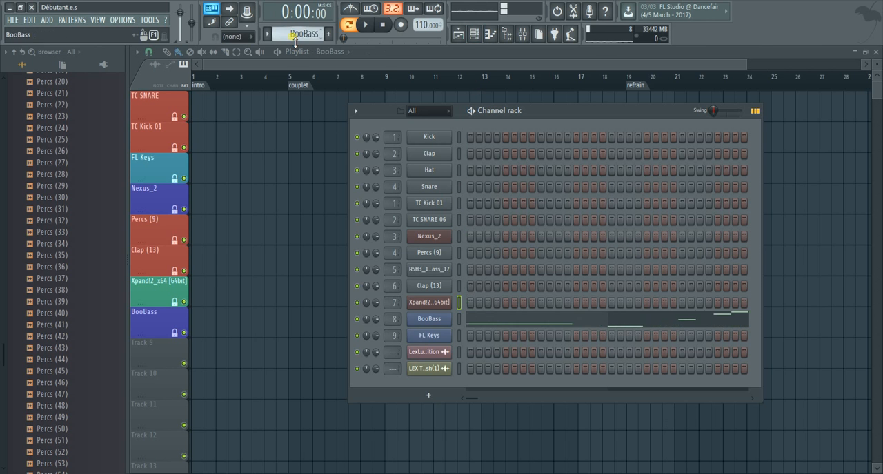
{"action": "scroll", "coordinate": [294, 42], "scroll_direction": "down", "scroll_amount": 1}
{"action": "scroll", "coordinate": [294, 40], "scroll_direction": "up", "scroll_amount": 4}
{"action": "scroll", "coordinate": [295, 40], "scroll_direction": "up", "scroll_amount": 2}
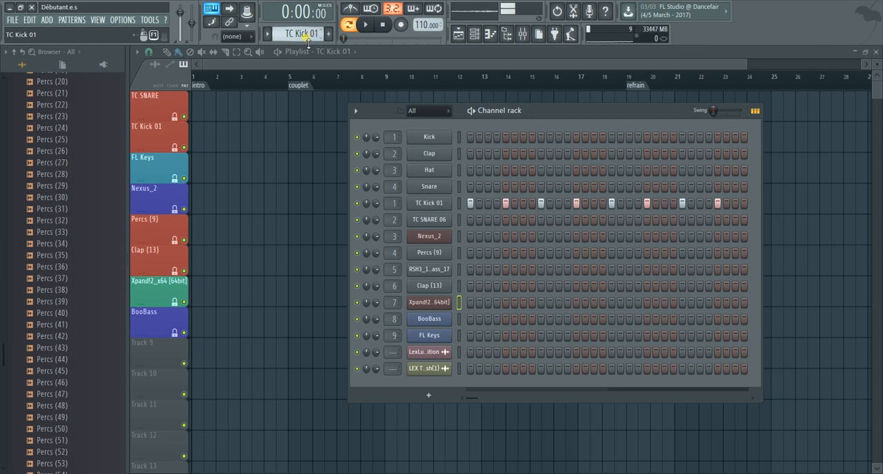
{"action": "scroll", "coordinate": [307, 41], "scroll_direction": "down", "scroll_amount": 2}
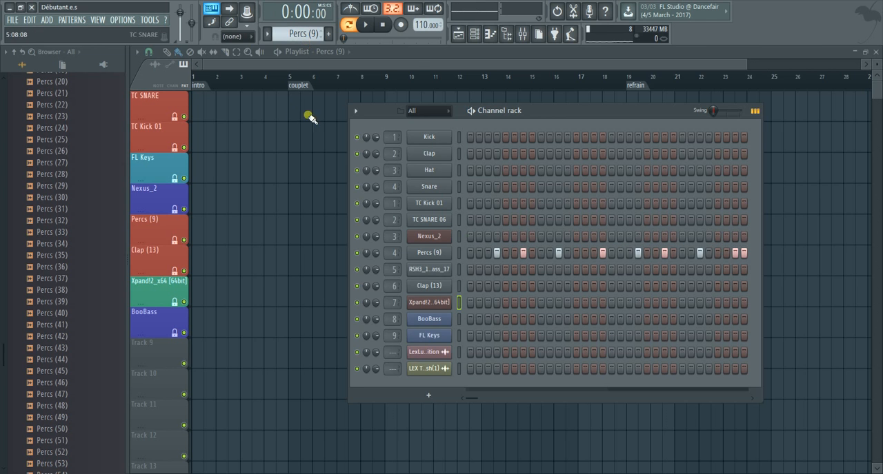
{"action": "key", "text": "F6"}
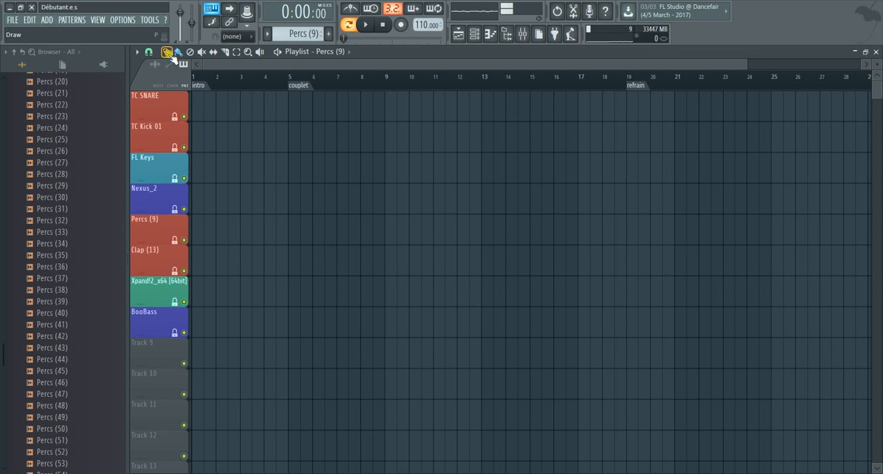
Look at the playlist's time marker options without adding a marker
{"action": "left_click", "coordinate": [136, 52]}
{"action": "mouse_move", "coordinate": [176, 141]}
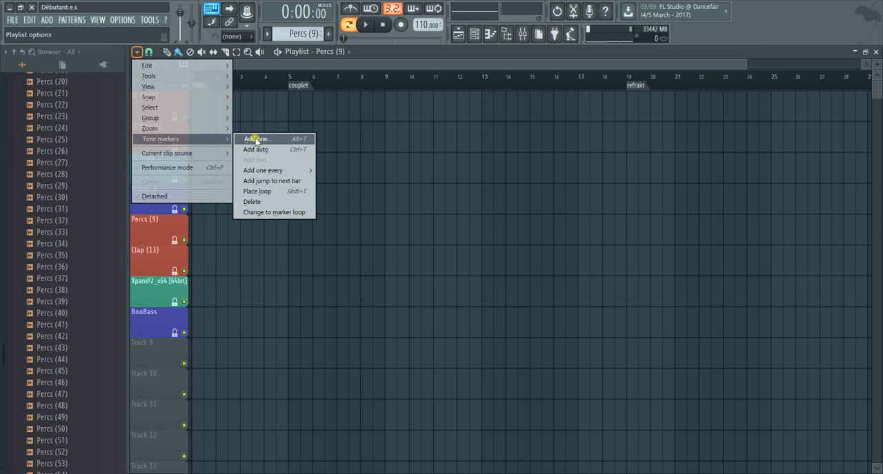
{"action": "left_click", "coordinate": [287, 65]}
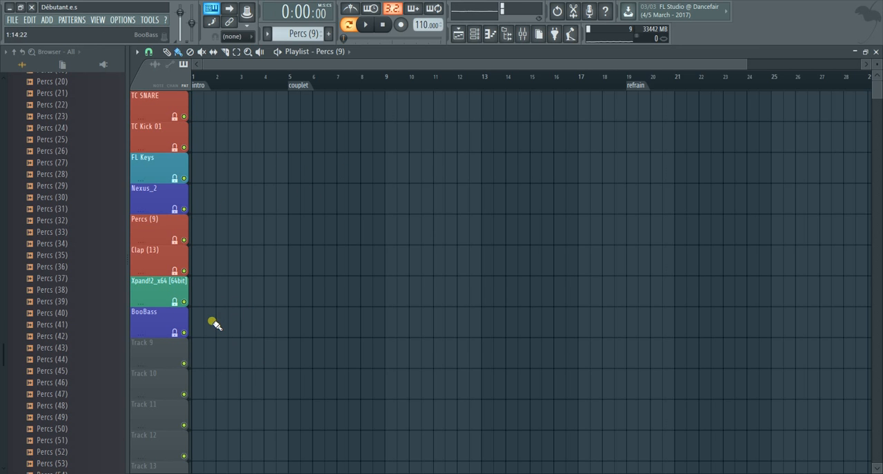
{"action": "left_click", "coordinate": [193, 318]}
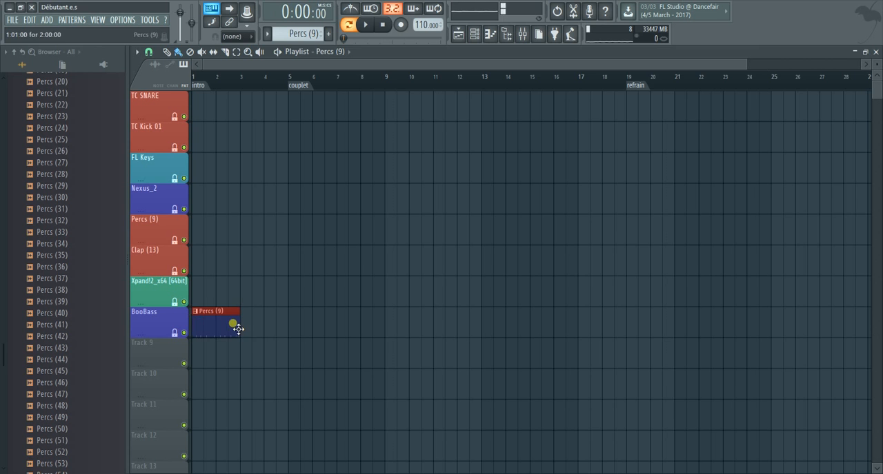
{"action": "right_click", "coordinate": [221, 320]}
{"action": "left_click", "coordinate": [205, 335]}
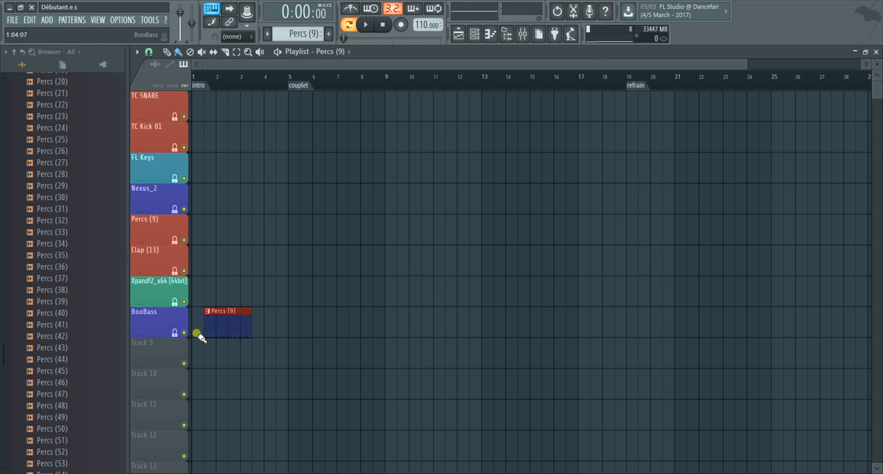
{"action": "right_click", "coordinate": [233, 322]}
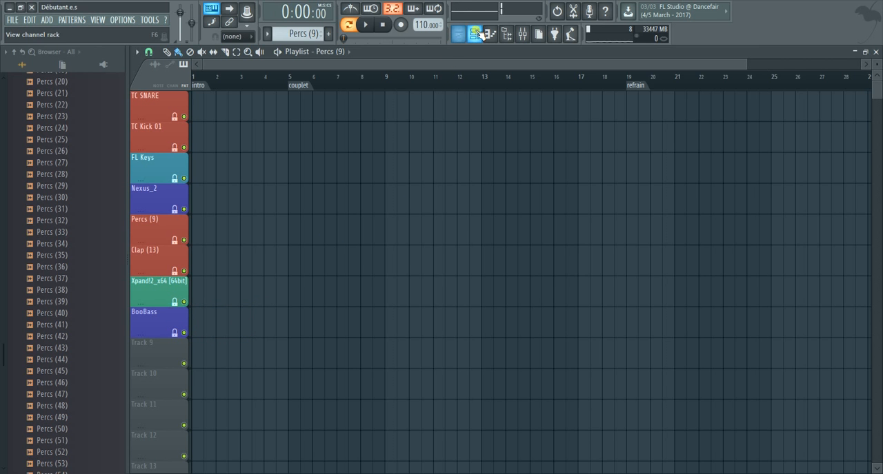
Select the BooBass pattern and place it at bar 1 on the BooBass playlist track
{"action": "left_click", "coordinate": [474, 34]}
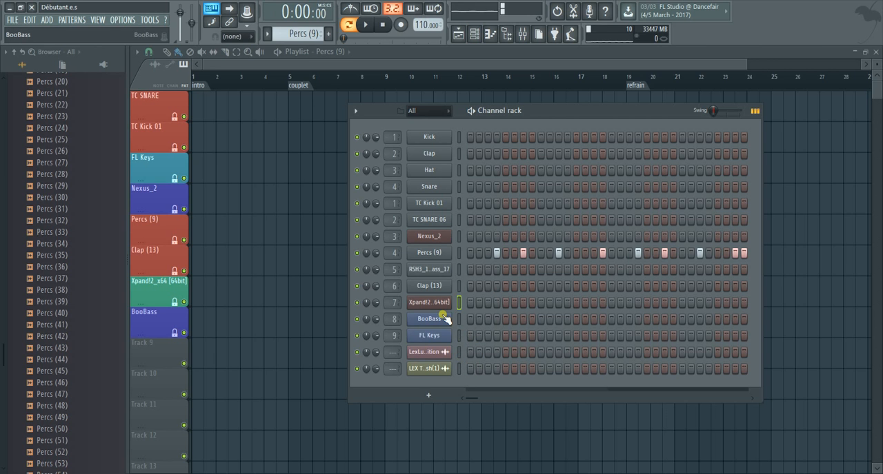
{"action": "scroll", "coordinate": [304, 35], "scroll_direction": "down", "scroll_amount": 2}
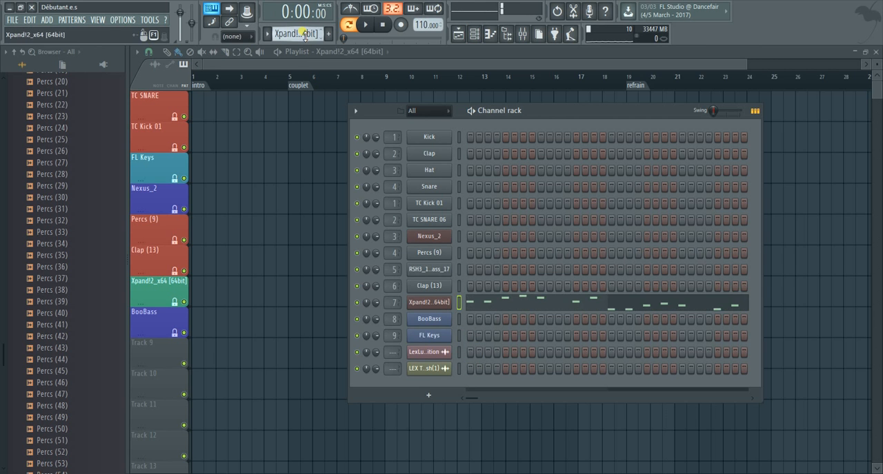
{"action": "left_click", "coordinate": [195, 331]}
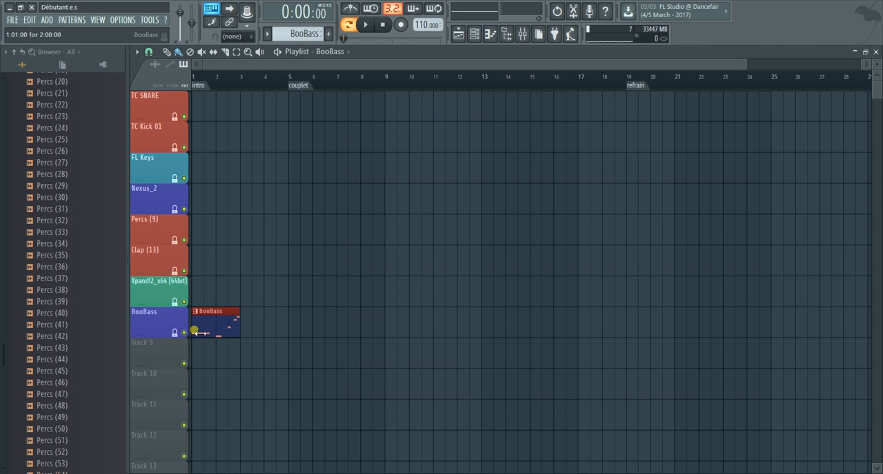
Turn off Lock to content on the BooBass track and add BooBass clips at bars 3 and 5
{"action": "right_click", "coordinate": [154, 329]}
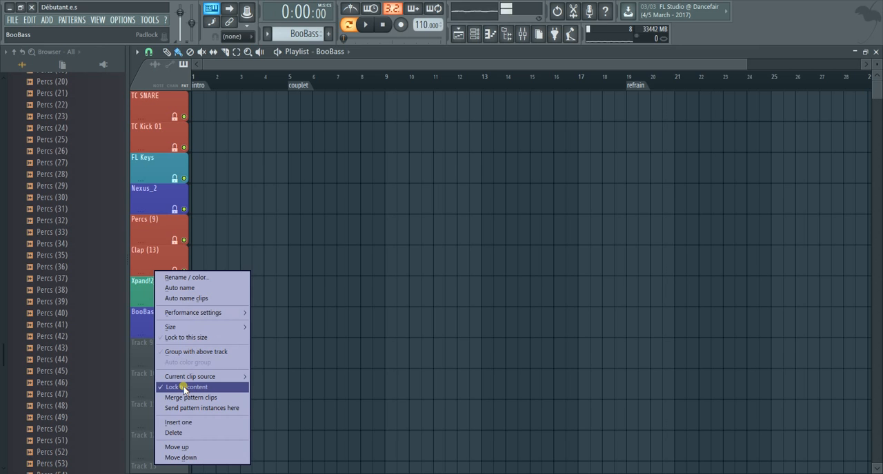
{"action": "left_click", "coordinate": [184, 388]}
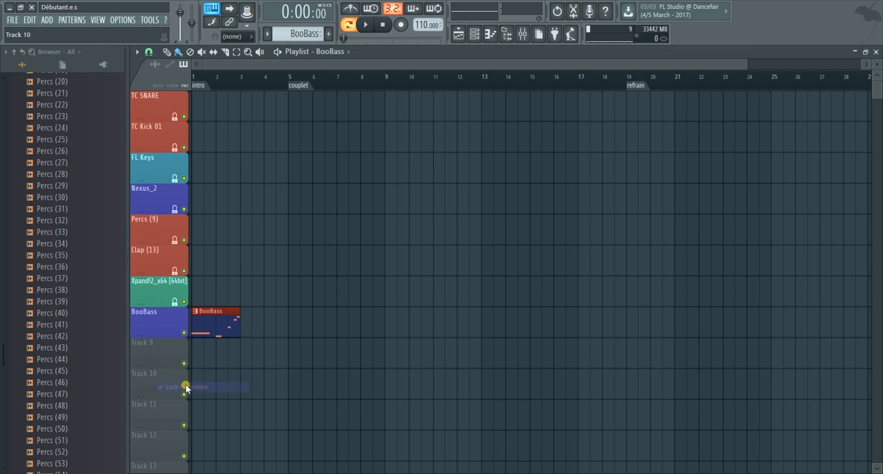
{"action": "left_click", "coordinate": [250, 328]}
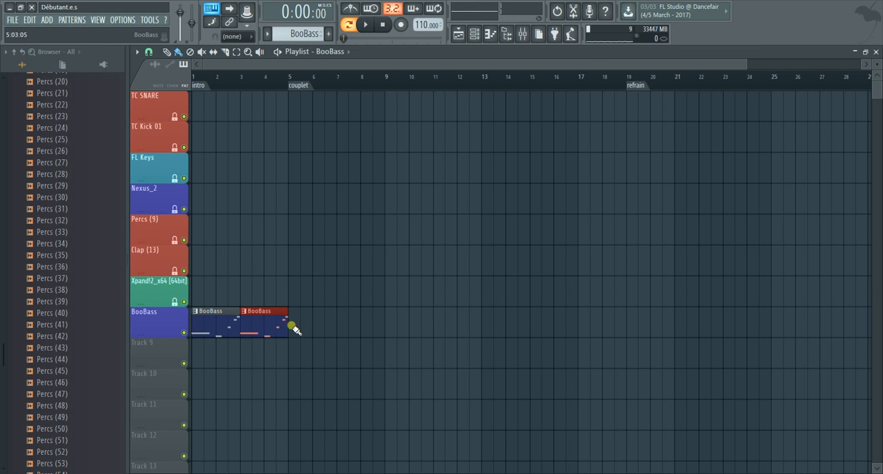
{"action": "left_click", "coordinate": [293, 329]}
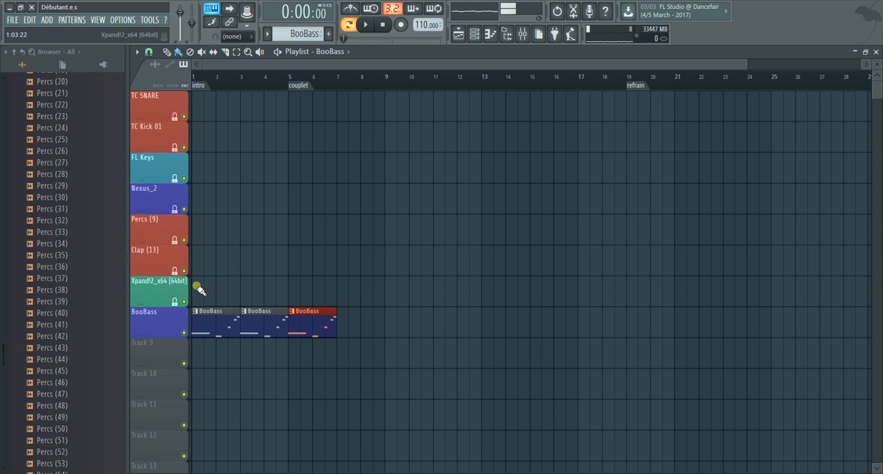
Place the Xpand!2_x64 [64bit] pattern at bar 1 of its own track and turn off that track's Lock to content
{"action": "left_click", "coordinate": [216, 292]}
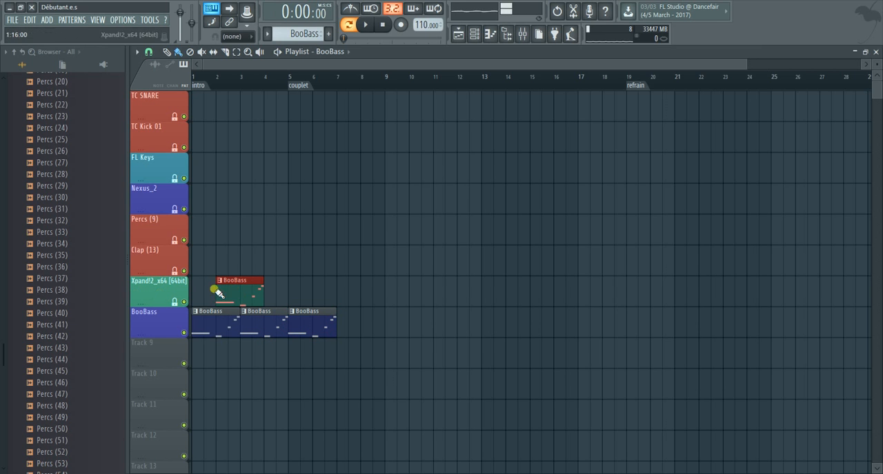
{"action": "right_click", "coordinate": [238, 294]}
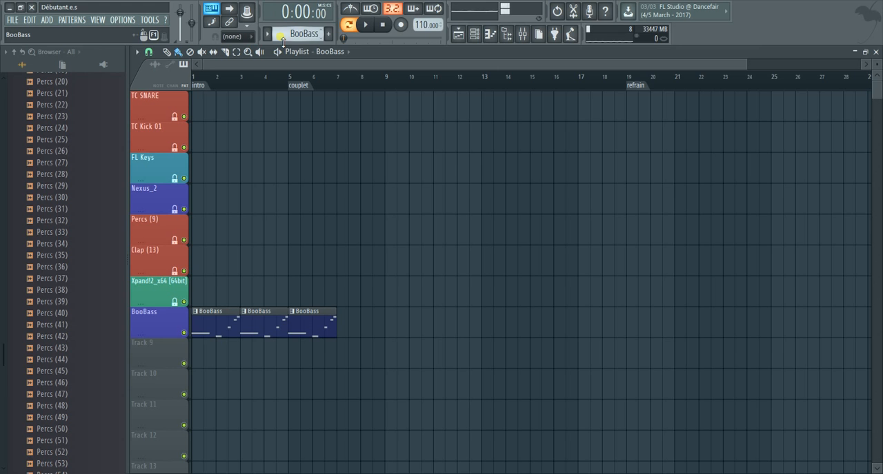
{"action": "scroll", "coordinate": [282, 41], "scroll_direction": "up", "scroll_amount": 1}
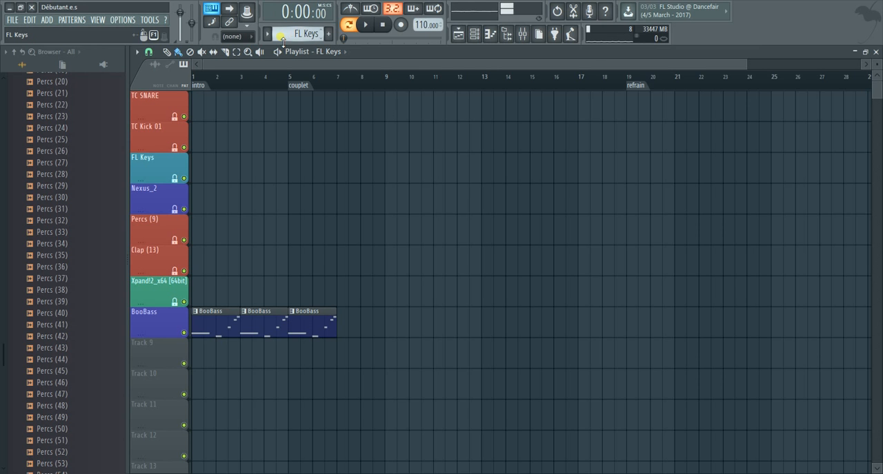
{"action": "scroll", "coordinate": [283, 42], "scroll_direction": "down", "scroll_amount": 2}
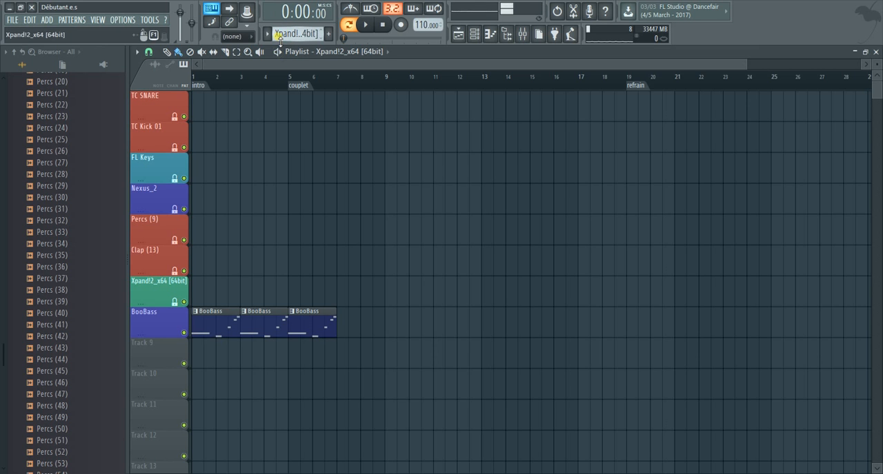
{"action": "left_click", "coordinate": [203, 298]}
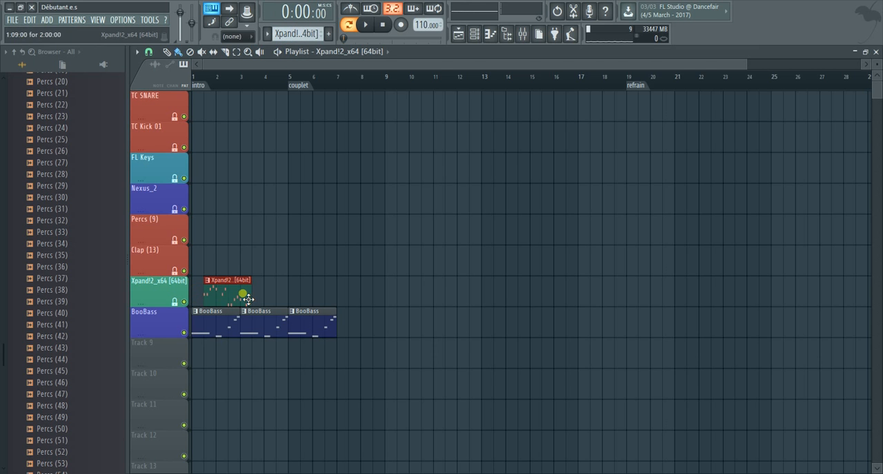
{"action": "right_click", "coordinate": [142, 293]}
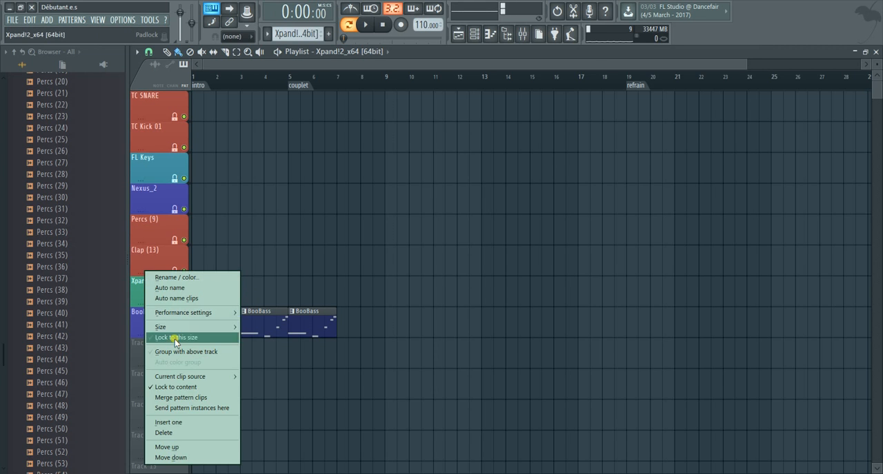
{"action": "left_click", "coordinate": [172, 387]}
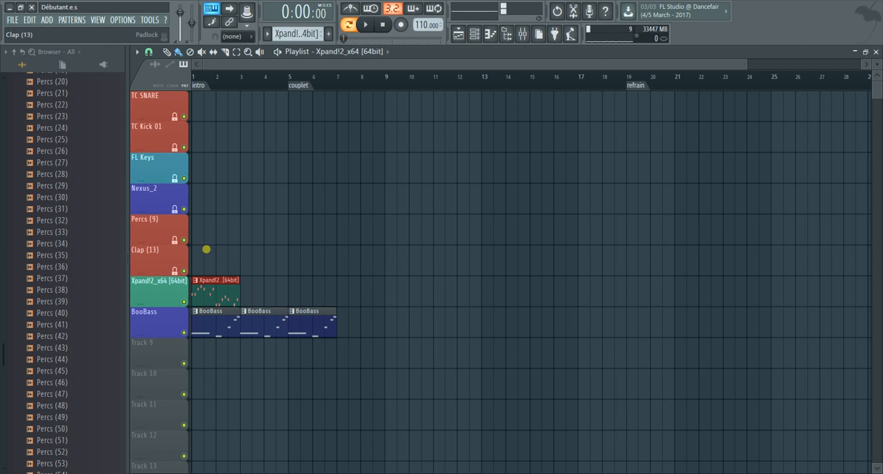
Place Clap (13) clips at bars 1 and 3 and a Percs (9) clip at bar 1 on their matching tracks
{"action": "scroll", "coordinate": [313, 33], "scroll_direction": "up", "scroll_amount": 1}
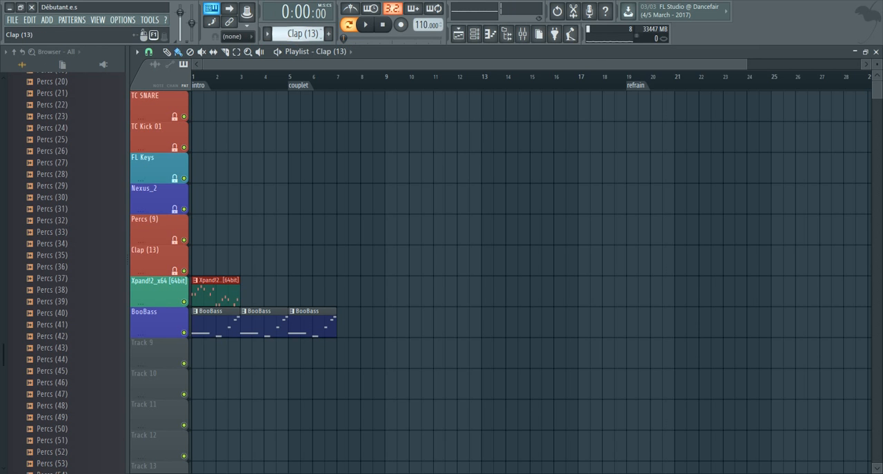
{"action": "mouse_move", "coordinate": [200, 258]}
{"action": "left_mouse_down"}
{"action": "mouse_move", "coordinate": [227, 260]}
{"action": "mouse_move", "coordinate": [207, 258]}
{"action": "left_mouse_up"}
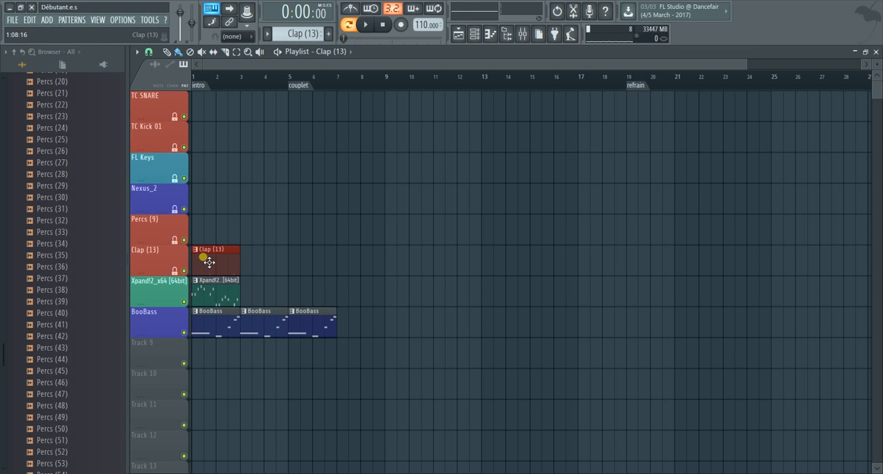
{"action": "scroll", "coordinate": [287, 33], "scroll_direction": "up", "scroll_amount": 1}
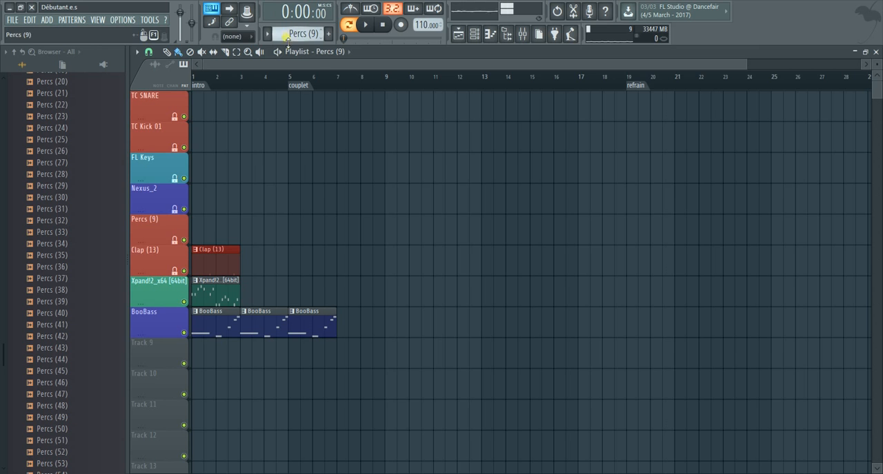
{"action": "left_click", "coordinate": [194, 233]}
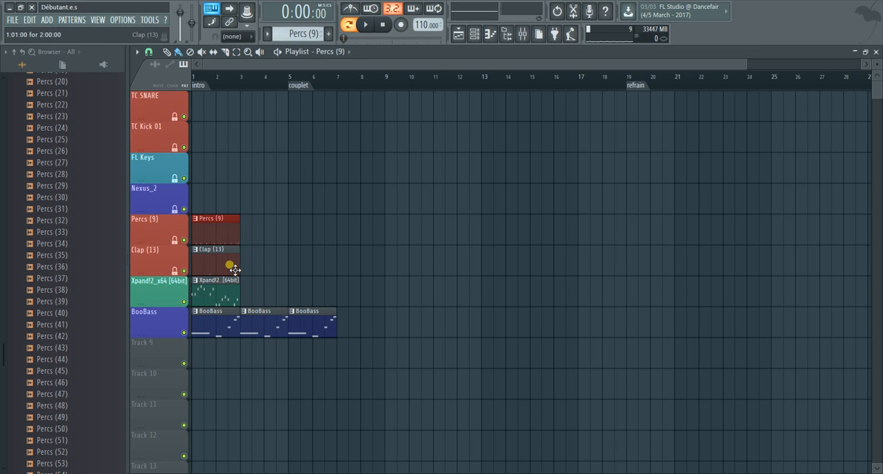
{"action": "left_click", "coordinate": [230, 266]}
{"action": "left_click", "coordinate": [246, 262]}
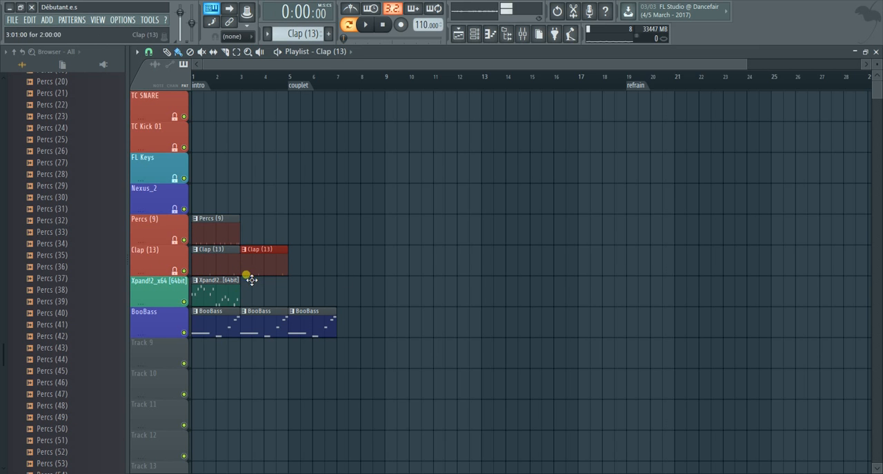
Turn Lock to content off and back on for the Clap (13) track
{"action": "right_click", "coordinate": [156, 246]}
{"action": "left_click", "coordinate": [188, 360]}
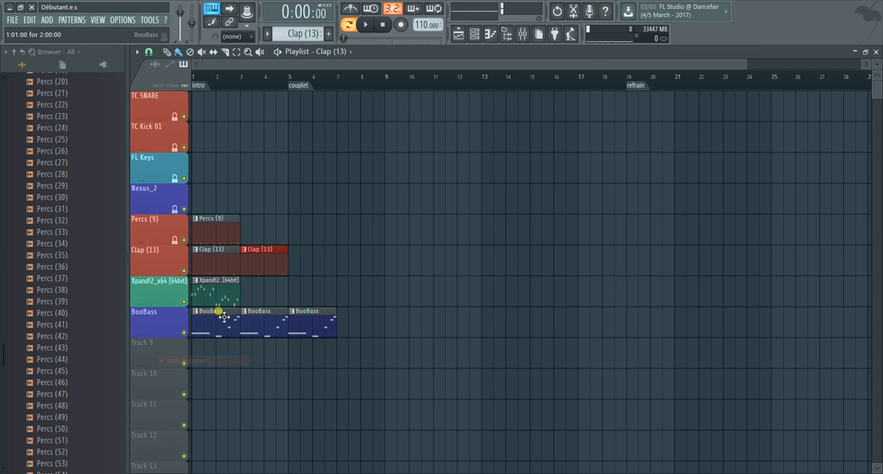
{"action": "right_click", "coordinate": [169, 246]}
{"action": "left_click", "coordinate": [194, 362]}
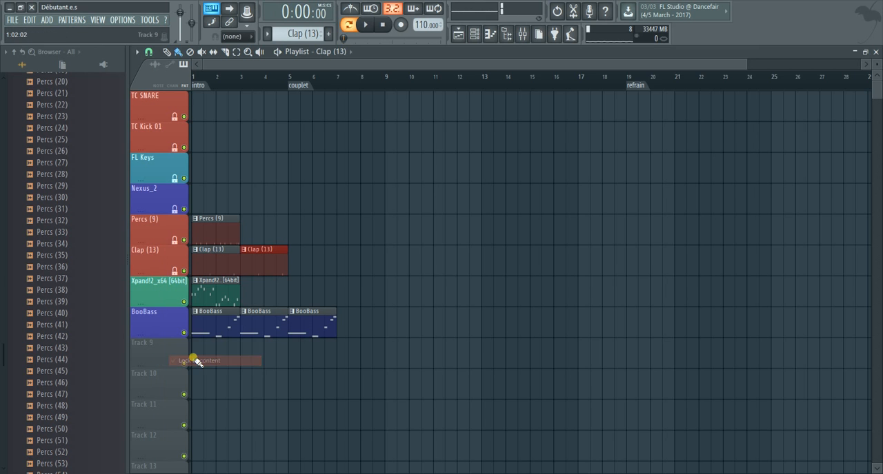
Add a second Xpand!2_x64 [64bit] clip at bar 3 of its track and turn on the track's Lock to content
{"action": "left_click", "coordinate": [198, 292]}
{"action": "left_click", "coordinate": [242, 298]}
{"action": "right_click", "coordinate": [166, 298]}
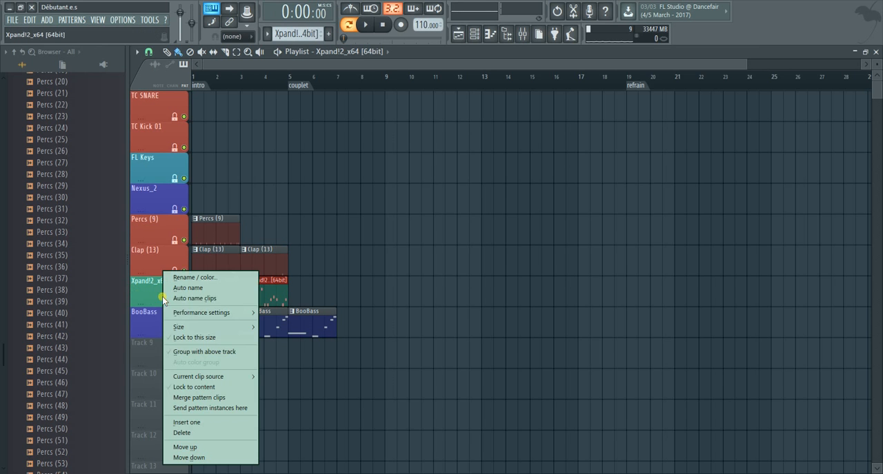
{"action": "left_click", "coordinate": [195, 387]}
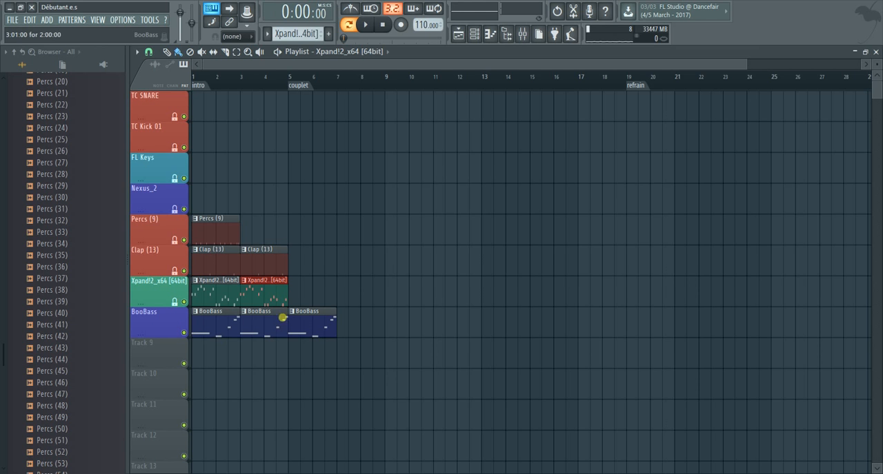
Add a BooBass clip at bar 7 of its track and turn on the BooBass track's Lock to content
{"action": "left_click", "coordinate": [298, 318]}
{"action": "left_click", "coordinate": [349, 325]}
{"action": "left_click_drag", "start_coordinate": [368, 328], "coordinate": [355, 326]}
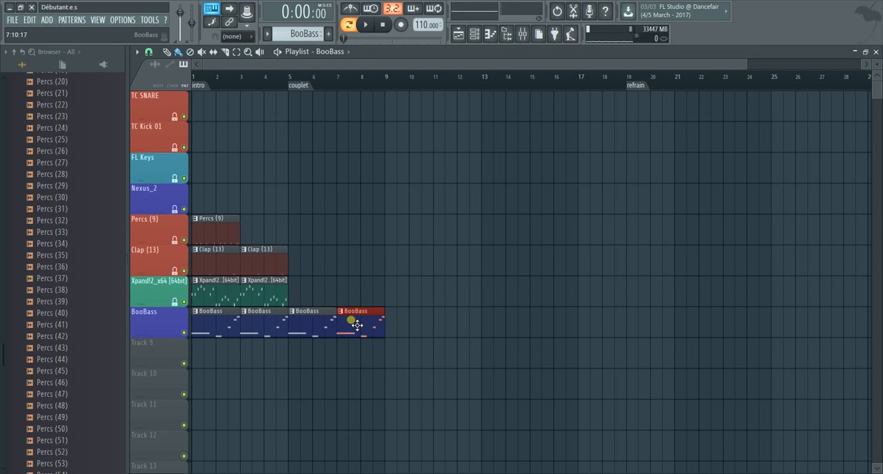
{"action": "right_click", "coordinate": [141, 328]}
{"action": "left_click", "coordinate": [170, 388]}
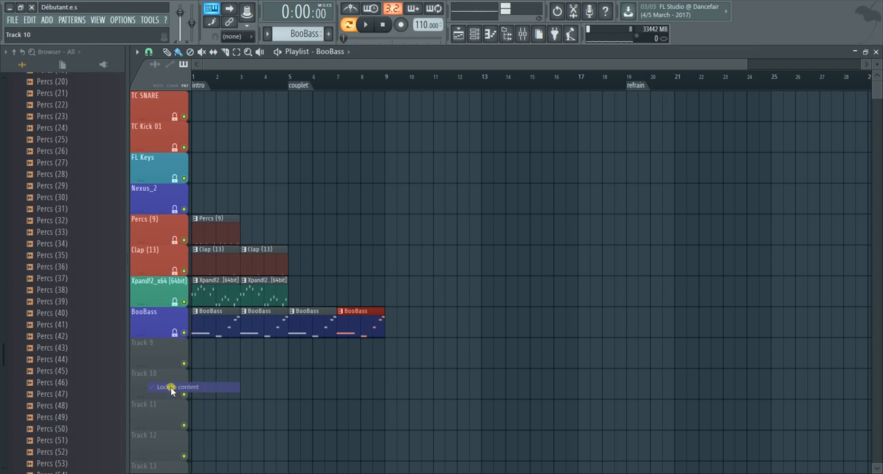
Remove the BooBass clip misplaced on the Nexus_2 track, select the Nexus_2 pattern and turn off that track's Lock to content
{"action": "left_click", "coordinate": [233, 196]}
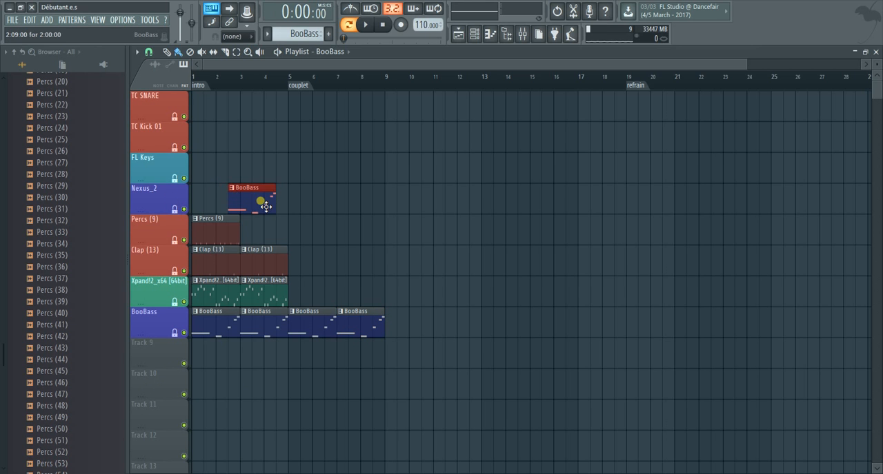
{"action": "right_click", "coordinate": [260, 202]}
{"action": "scroll", "coordinate": [309, 38], "scroll_direction": "up", "scroll_amount": 4}
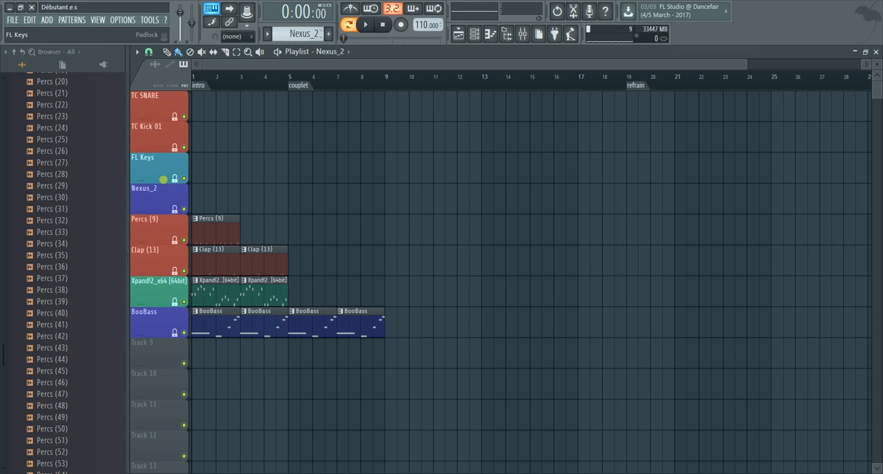
{"action": "right_click", "coordinate": [163, 206]}
{"action": "left_click", "coordinate": [178, 297]}
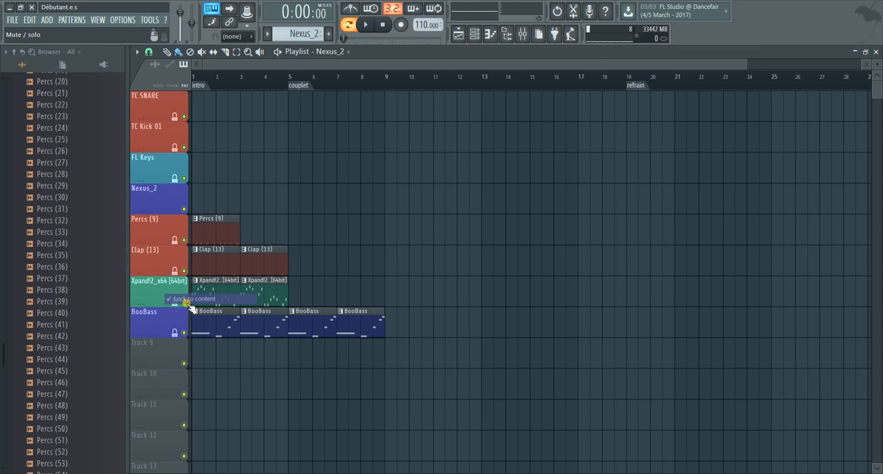
Place a Nexus_2 clip at bar 1 of its own track and turn on the track's Lock to content
{"action": "right_click", "coordinate": [158, 197]}
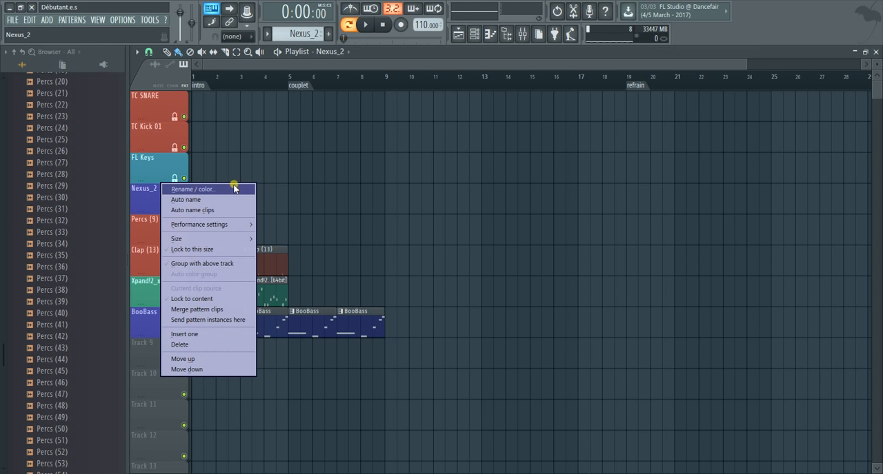
{"action": "left_click", "coordinate": [273, 207]}
{"action": "left_click_drag", "start_coordinate": [276, 203], "coordinate": [192, 200]}
{"action": "right_click", "coordinate": [150, 198]}
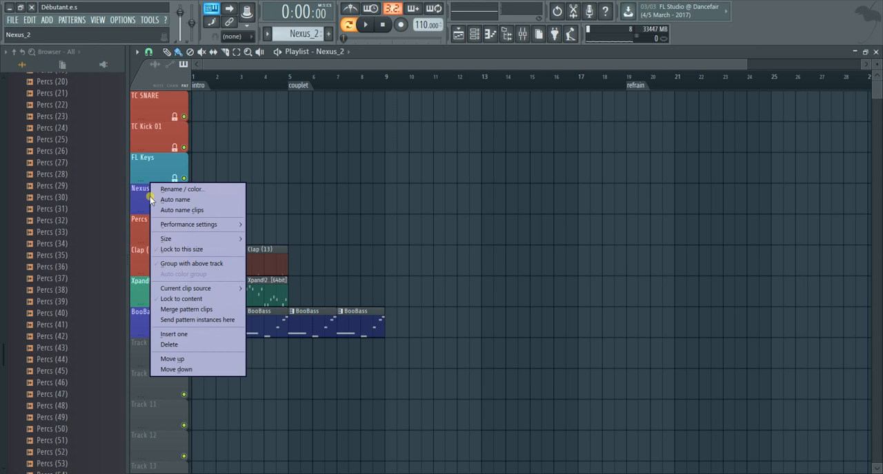
{"action": "left_click", "coordinate": [175, 298]}
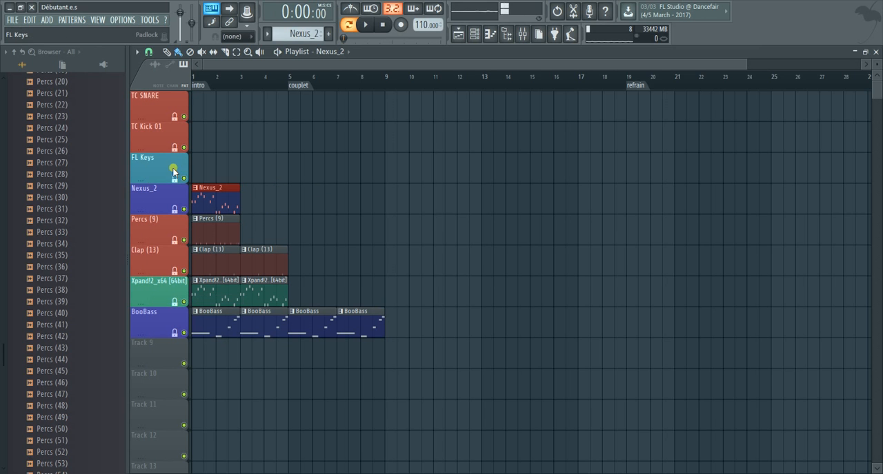
Select the FL Keys pattern and place a clip of it at bar 1 on the FL Keys track
{"action": "left_click", "coordinate": [217, 168]}
{"action": "right_click", "coordinate": [244, 172]}
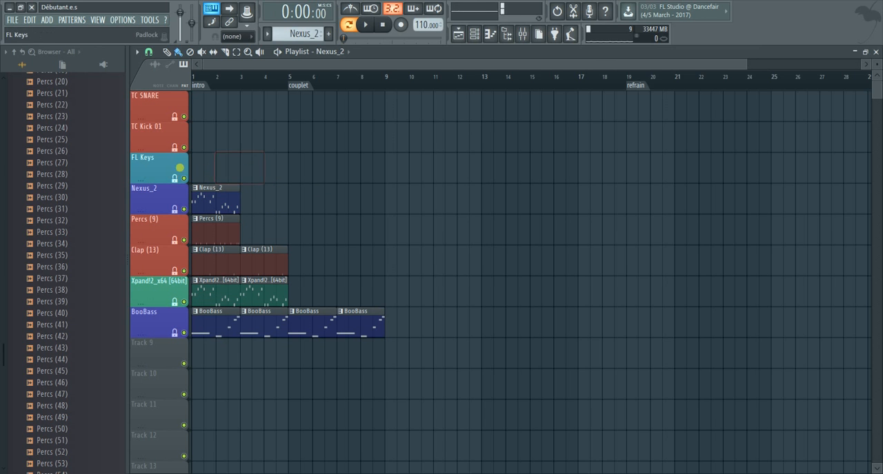
{"action": "scroll", "coordinate": [292, 35], "scroll_direction": "up", "scroll_amount": 1}
{"action": "scroll", "coordinate": [292, 36], "scroll_direction": "down", "scroll_amount": 1}
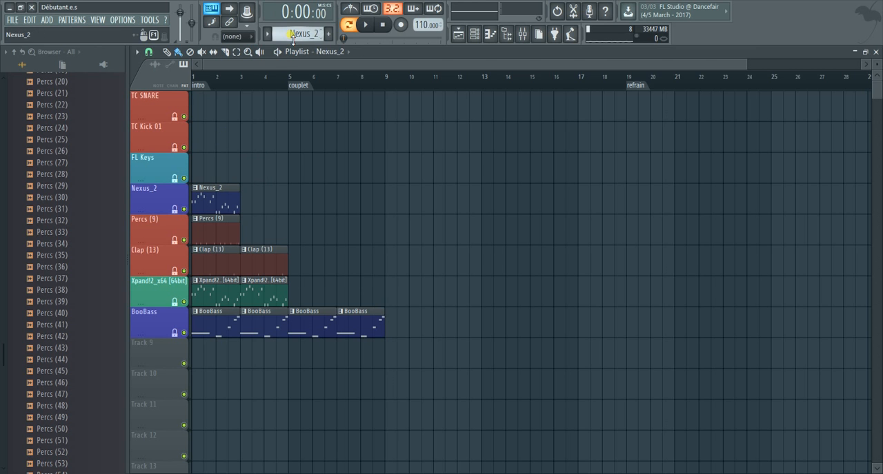
{"action": "scroll", "coordinate": [284, 36], "scroll_direction": "down", "scroll_amount": 1}
{"action": "scroll", "coordinate": [283, 36], "scroll_direction": "down", "scroll_amount": 2}
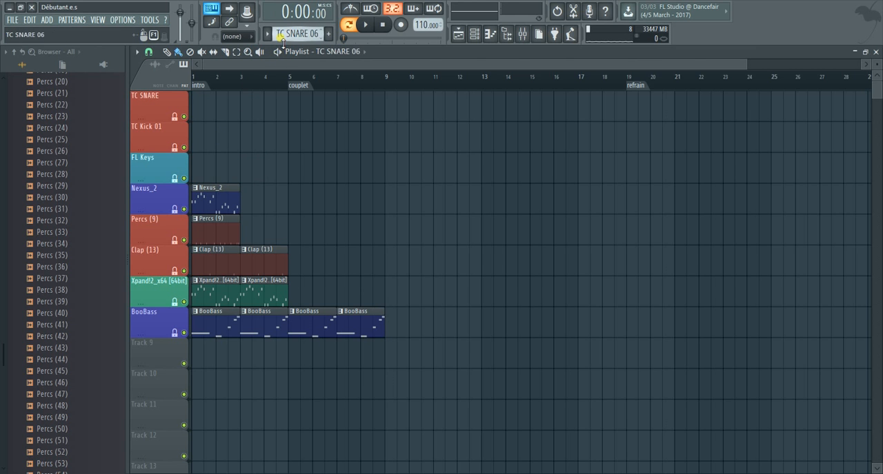
{"action": "scroll", "coordinate": [286, 36], "scroll_direction": "down", "scroll_amount": 3}
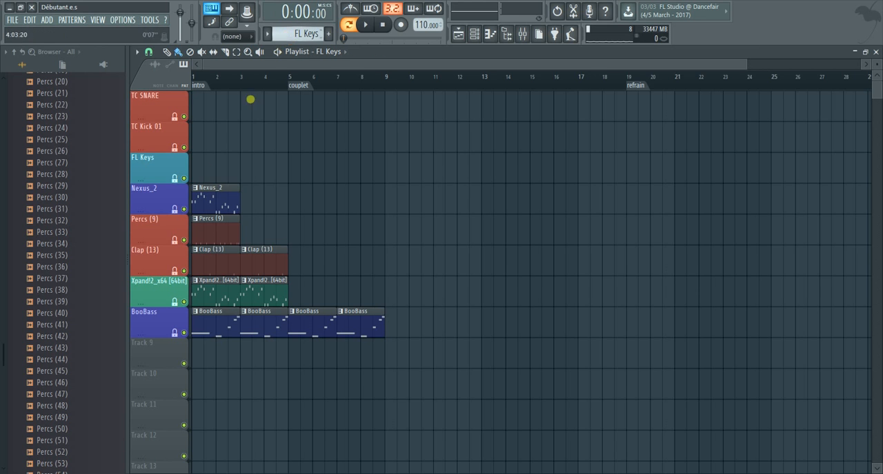
{"action": "left_click", "coordinate": [207, 177]}
{"action": "left_click_drag", "start_coordinate": [238, 176], "coordinate": [206, 173]}
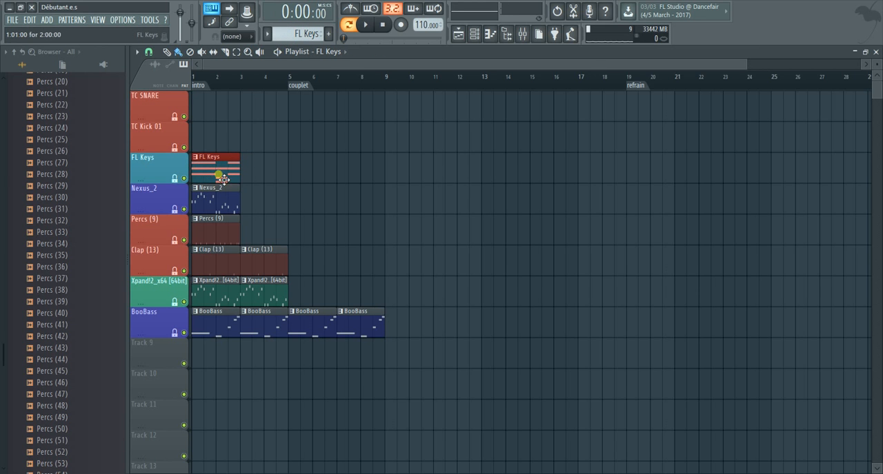
Turn Lock to content off and back on for the FL Keys track
{"action": "right_click", "coordinate": [143, 173]}
{"action": "left_click", "coordinate": [187, 266]}
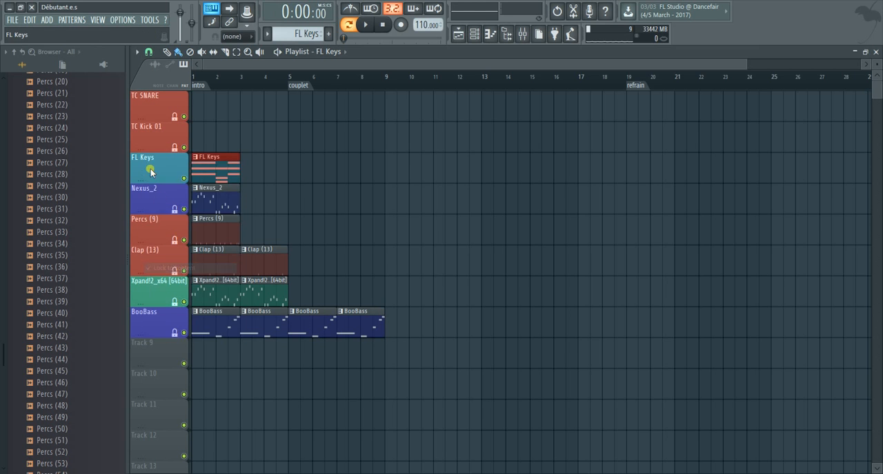
{"action": "right_click", "coordinate": [150, 171]}
{"action": "left_click", "coordinate": [208, 268]}
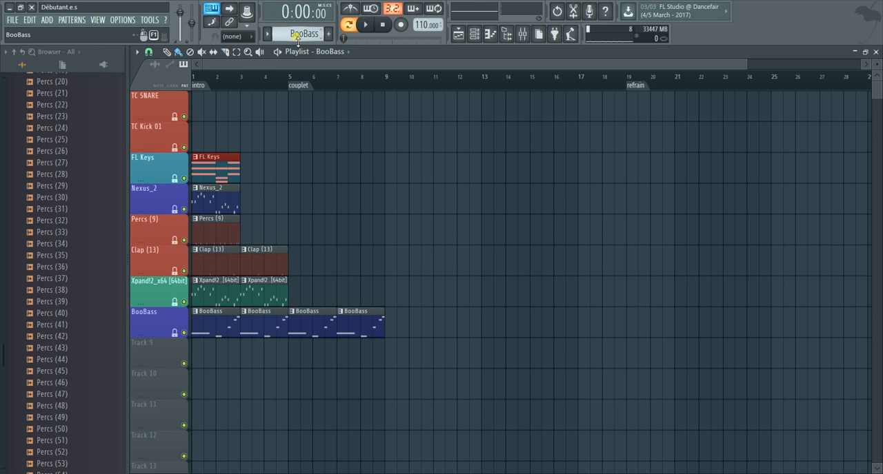
Select the TC Kick 01 pattern and place a clip of it at bar 1 on the TC Kick 01 track
{"action": "scroll", "coordinate": [298, 40], "scroll_direction": "down", "scroll_amount": 2}
{"action": "scroll", "coordinate": [298, 40], "scroll_direction": "up", "scroll_amount": 3}
{"action": "scroll", "coordinate": [298, 40], "scroll_direction": "up", "scroll_amount": 1}
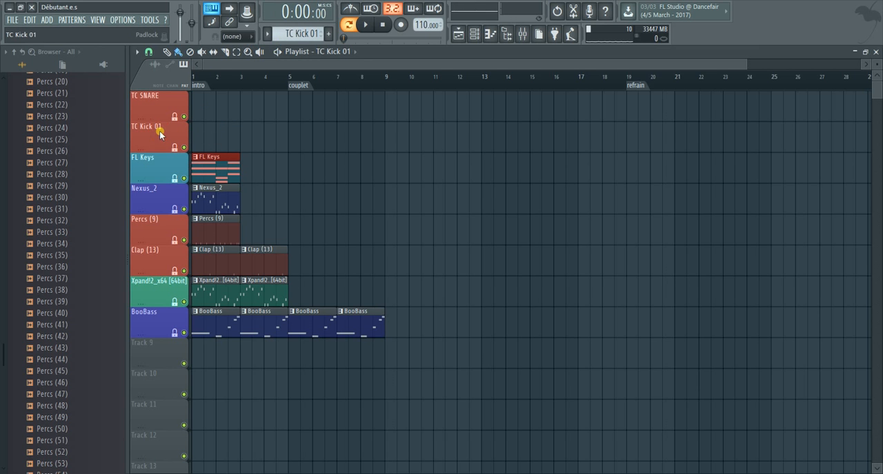
{"action": "left_click", "coordinate": [200, 141]}
Clear the stray kick clip from the TC SNARE track and place a TC SNARE 06 clip at bar 1 there
{"action": "left_click", "coordinate": [199, 109]}
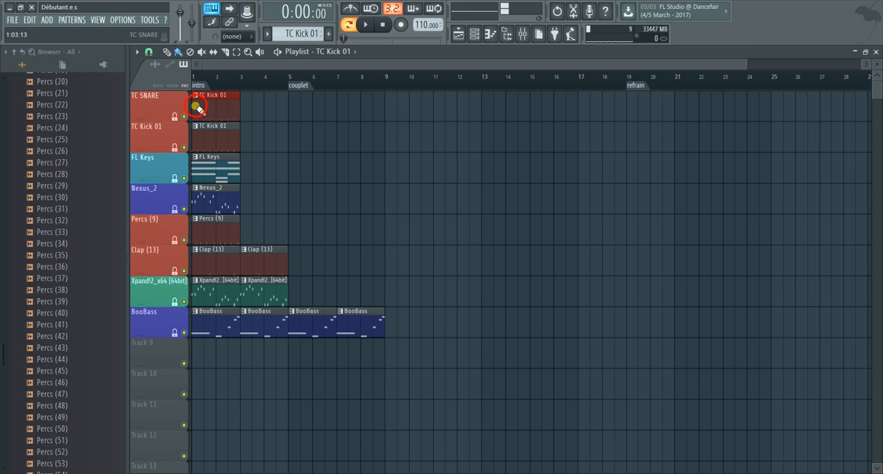
{"action": "right_click", "coordinate": [232, 106]}
{"action": "scroll", "coordinate": [298, 34], "scroll_direction": "up", "scroll_amount": 1}
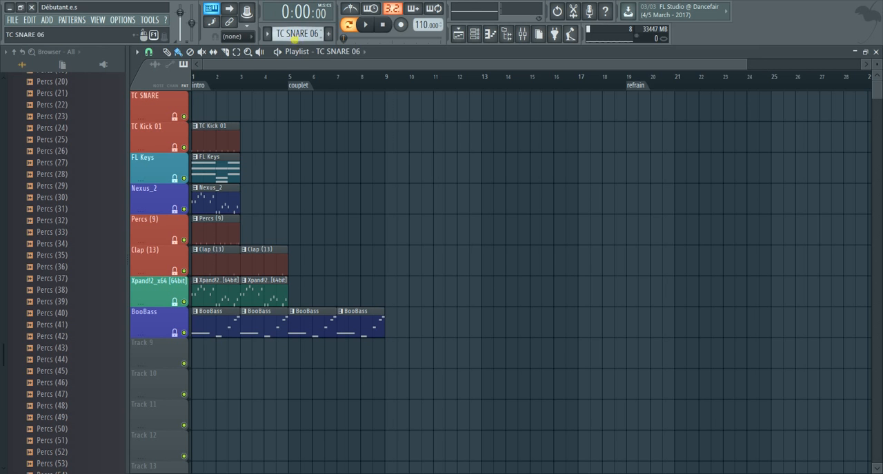
{"action": "left_click_drag", "start_coordinate": [211, 97], "coordinate": [198, 112]}
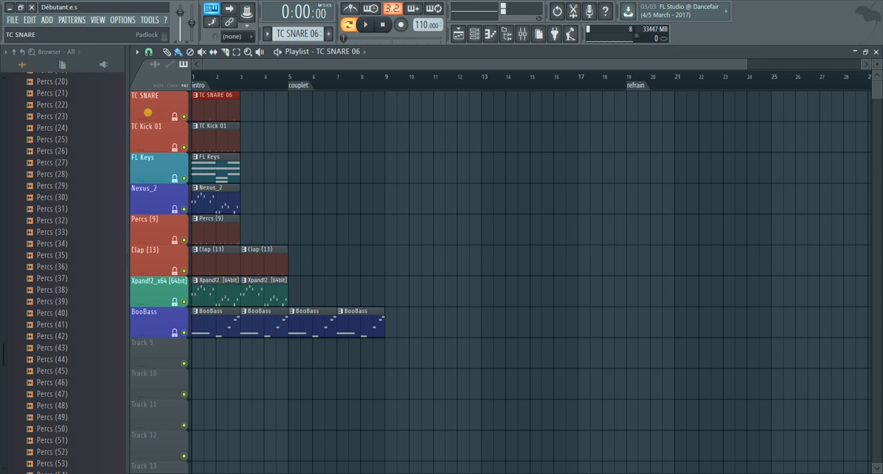
Turn Lock to content off and back on for the TC SNARE track
{"action": "right_click", "coordinate": [147, 112]}
{"action": "left_click", "coordinate": [175, 204]}
{"action": "right_click", "coordinate": [170, 104]}
{"action": "left_click", "coordinate": [205, 206]}
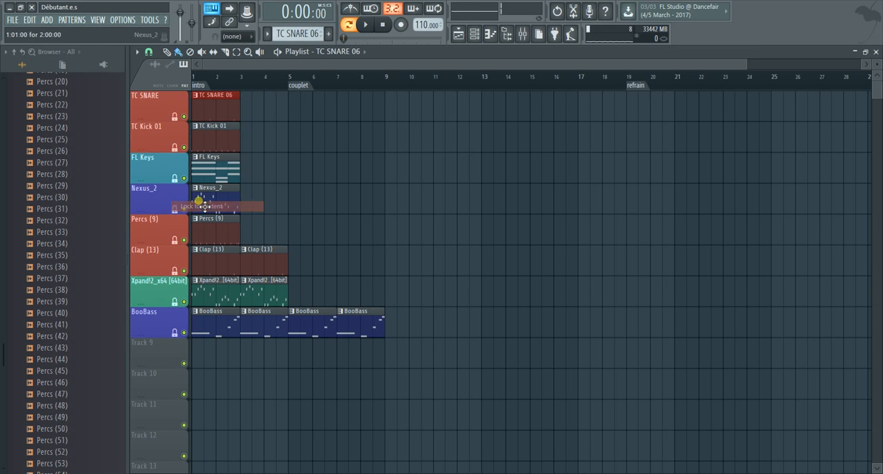
Add a second TC Kick 01 clip at bar 3 and turn that track's Lock to content off and back on
{"action": "left_click", "coordinate": [222, 135]}
{"action": "left_click", "coordinate": [242, 136]}
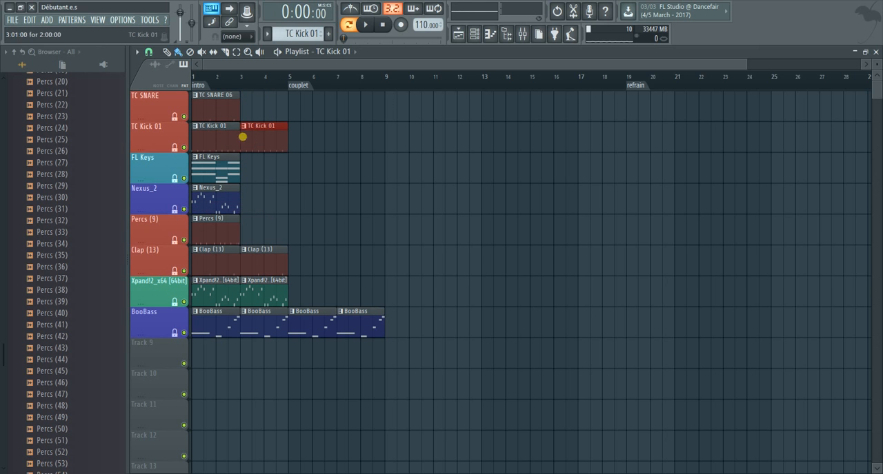
{"action": "right_click", "coordinate": [163, 141]}
{"action": "left_click", "coordinate": [194, 240]}
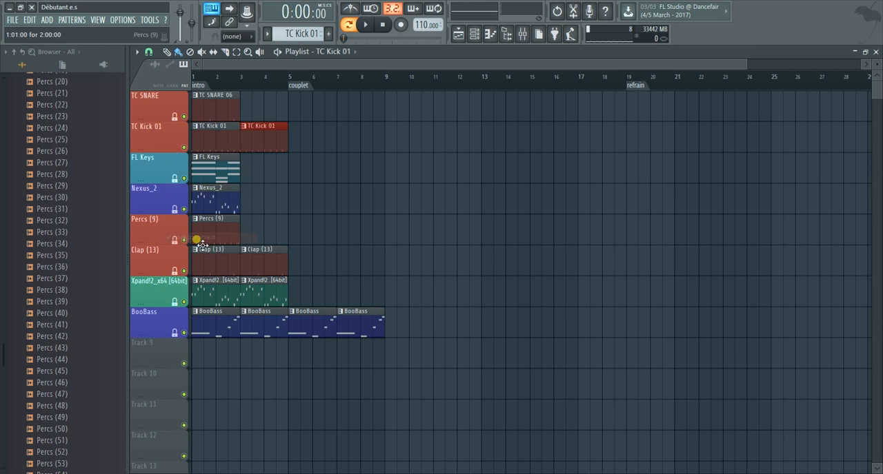
{"action": "right_click", "coordinate": [162, 135]}
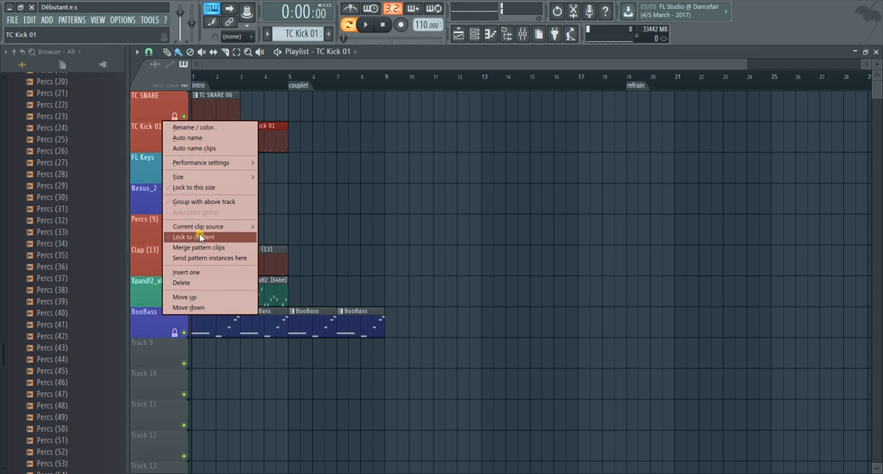
{"action": "left_click", "coordinate": [200, 237]}
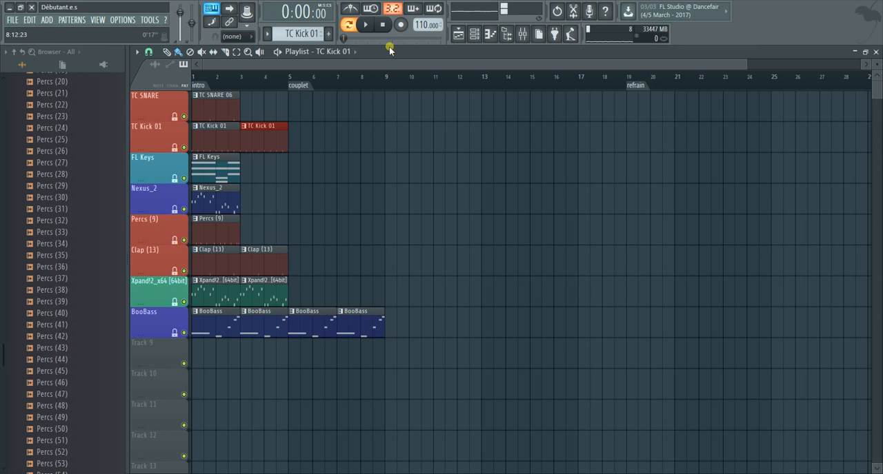
Move the TC SNARE 06 clip to bar 5 at the couplet marker and add two more clips at bars 7 and 9
{"action": "left_click_drag", "start_coordinate": [218, 109], "coordinate": [320, 110]}
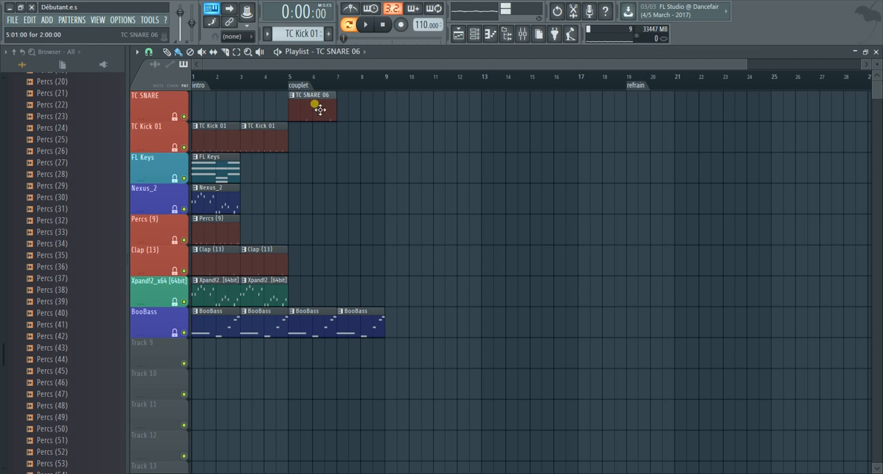
{"action": "left_click", "coordinate": [343, 110]}
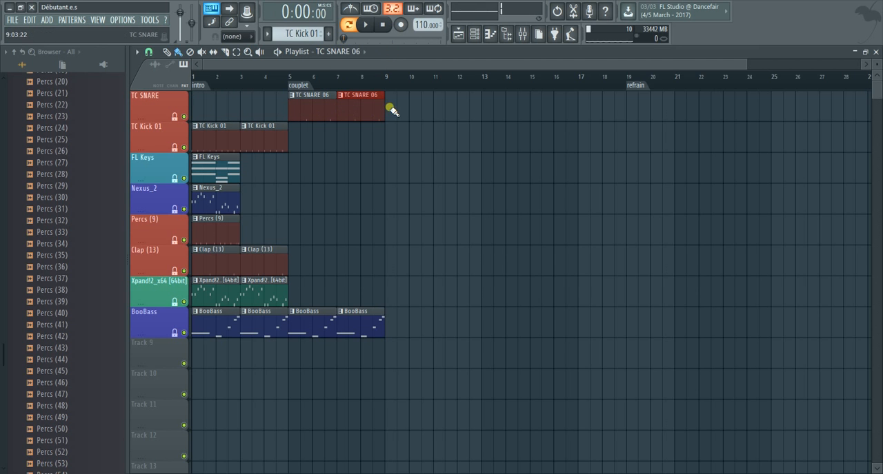
{"action": "left_click", "coordinate": [389, 111]}
Move the two TC Kick 01 clips to bars 5 and 7, and the bar 5 TC SNARE 06 clip to bar 11
{"action": "left_click_drag", "start_coordinate": [262, 143], "coordinate": [315, 149]}
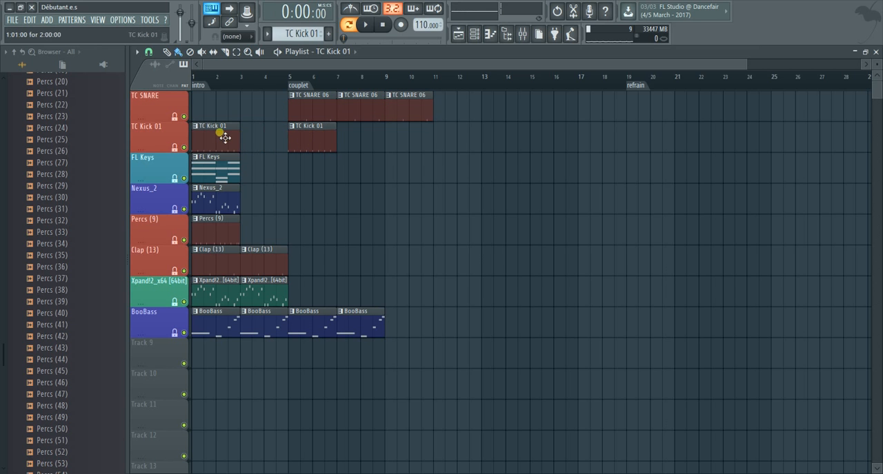
{"action": "left_click_drag", "start_coordinate": [225, 138], "coordinate": [357, 139]}
{"action": "left_click_drag", "start_coordinate": [307, 112], "coordinate": [457, 108]}
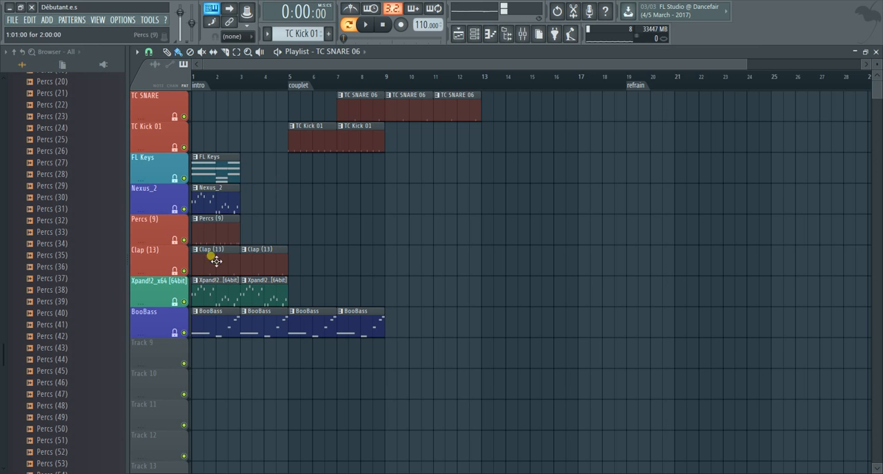
Move the FL Keys clip to bar 19 at the refrain marker and the Nexus_2 clip to bar 5, adding another Nexus_2 clip at bar 7
{"action": "left_click_drag", "start_coordinate": [218, 176], "coordinate": [651, 194]}
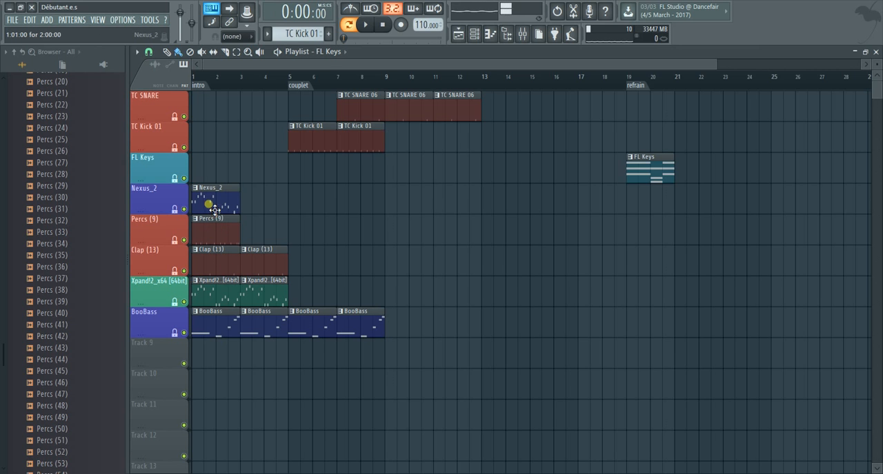
{"action": "left_click_drag", "start_coordinate": [215, 210], "coordinate": [312, 209]}
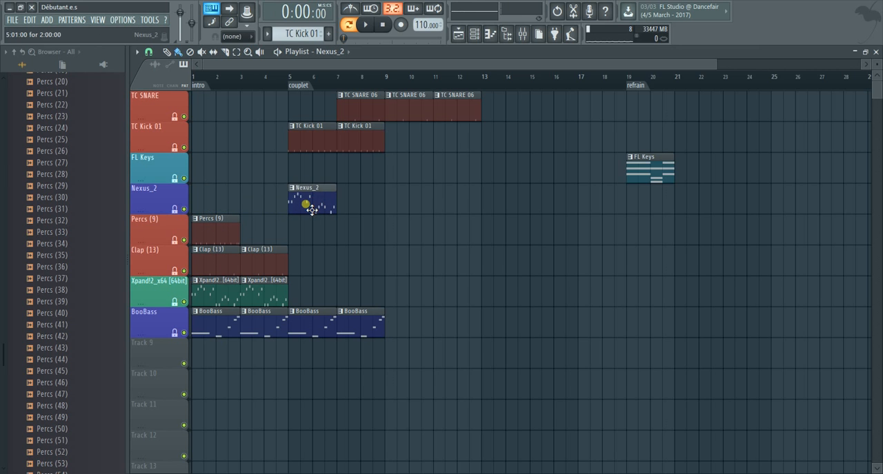
{"action": "left_click", "coordinate": [343, 201]}
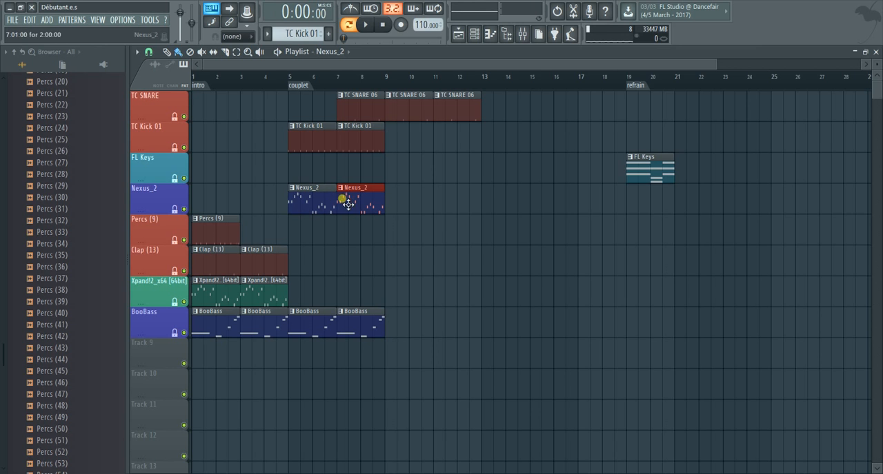
Add Xpand!2_x64 [64bit] clips at bars 5 and 7, and move the bar 3 Clap (13) clip to bar 19 with another at bar 17
{"action": "left_click", "coordinate": [307, 293]}
{"action": "left_click", "coordinate": [342, 295]}
{"action": "left_click_drag", "start_coordinate": [241, 255], "coordinate": [652, 269]}
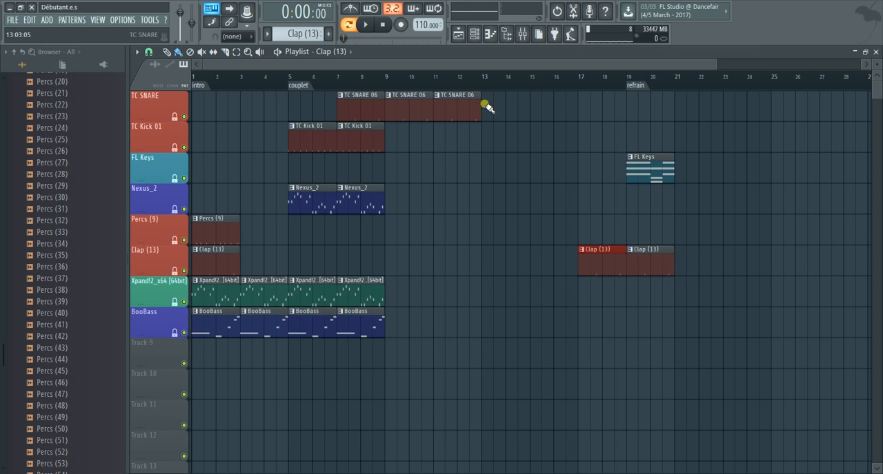
Extend the arrangement with TC SNARE 06 clips from bars 13 to 18, TC Kick 01 clips from bars 9 to 22, and an FL Keys clip at bar 21
{"action": "left_click_drag", "start_coordinate": [486, 107], "coordinate": [584, 119]}
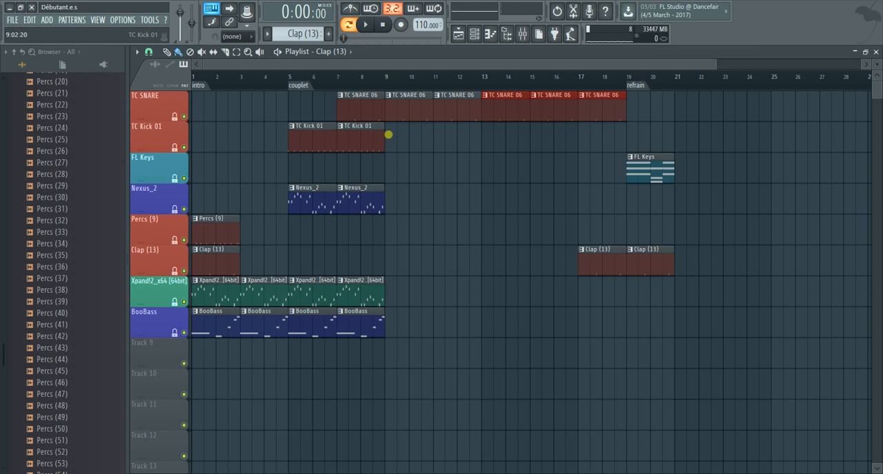
{"action": "left_click_drag", "start_coordinate": [388, 134], "coordinate": [586, 154]}
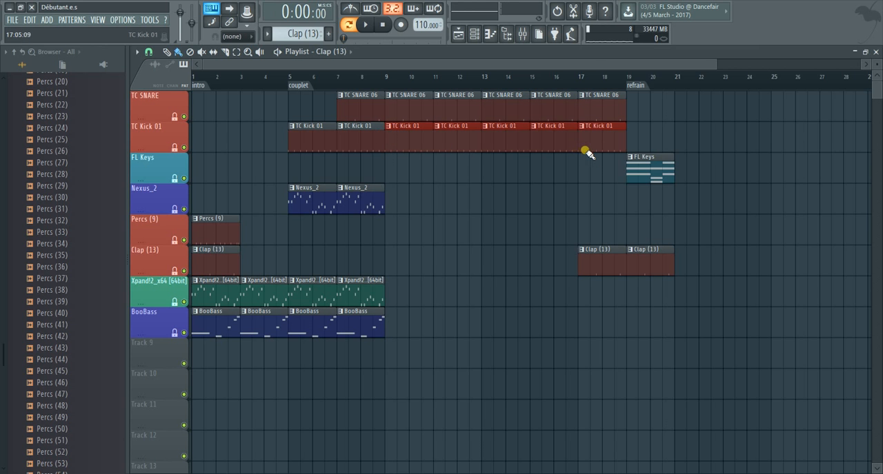
{"action": "left_click", "coordinate": [679, 167]}
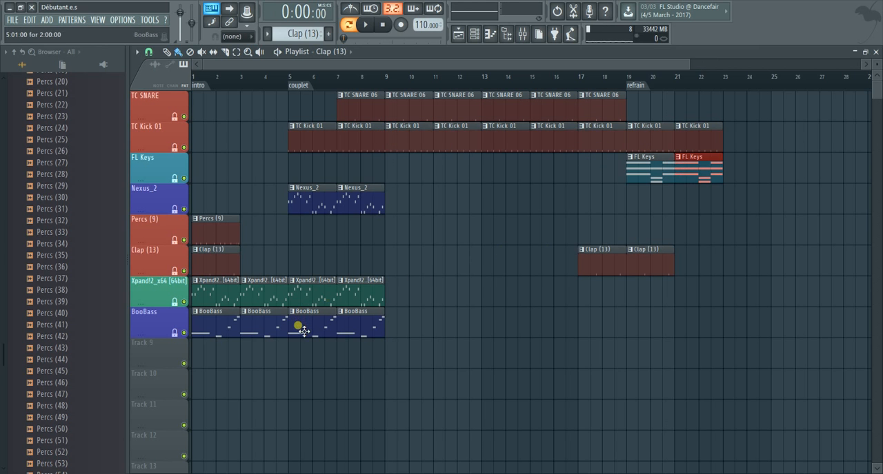
Add BooBass clips at bars 19 and 21, and extend the Xpand!2_x64 [64bit] clips from bar 9 up to the refrain marker
{"action": "left_click_drag", "start_coordinate": [208, 319], "coordinate": [183, 337]}
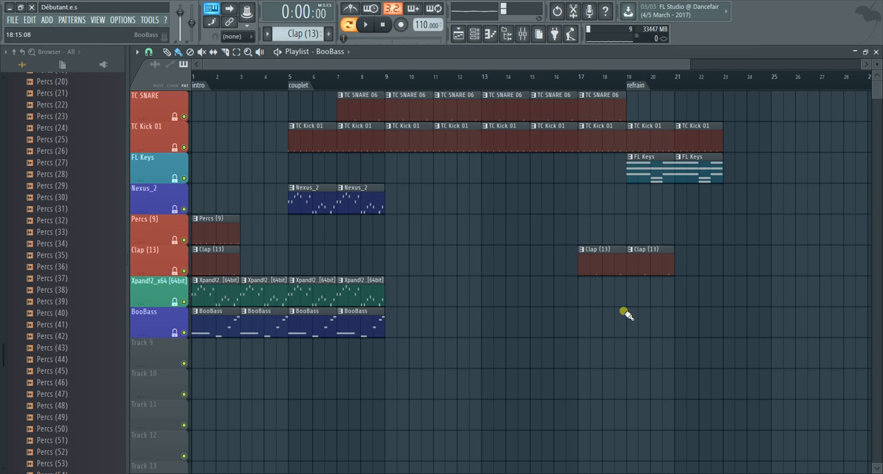
{"action": "left_click_drag", "start_coordinate": [626, 318], "coordinate": [695, 330]}
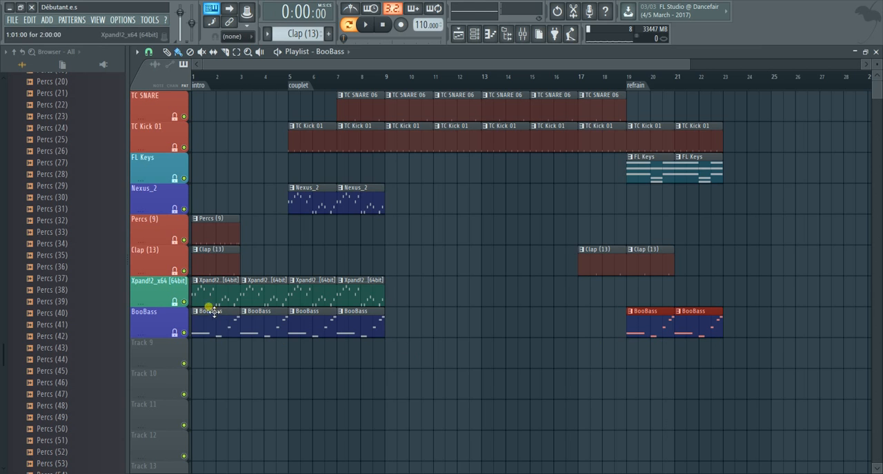
{"action": "left_click_drag", "start_coordinate": [389, 294], "coordinate": [627, 308]}
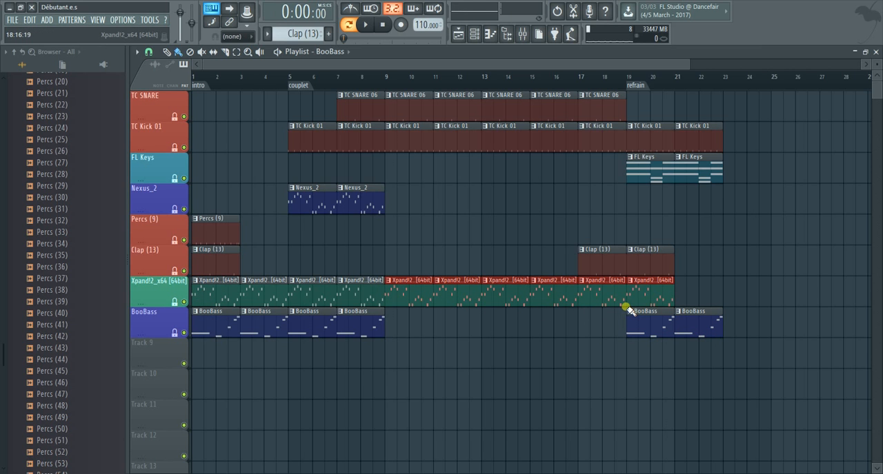
{"action": "right_click", "coordinate": [640, 291]}
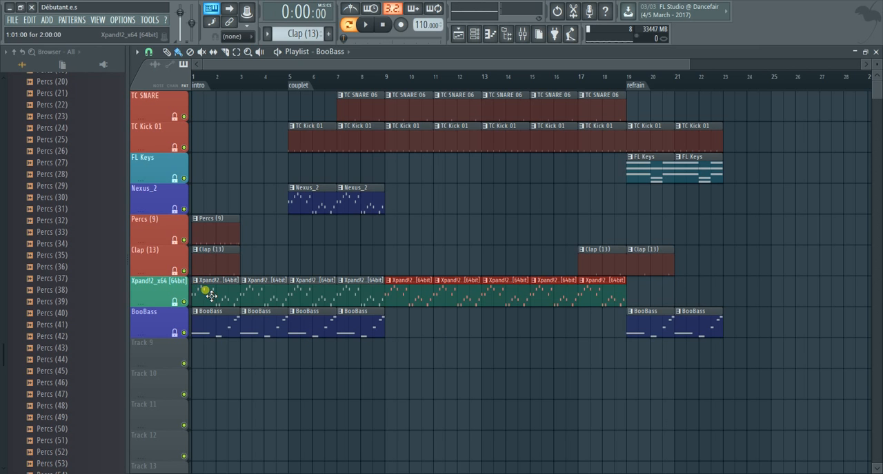
Delete all clips from the Xpand!2_x64 [64bit] track, from the intro to the refrain marker
{"action": "right_click", "coordinate": [211, 295]}
{"action": "right_click", "coordinate": [262, 292]}
{"action": "right_click", "coordinate": [311, 293]}
{"action": "right_click", "coordinate": [352, 297]}
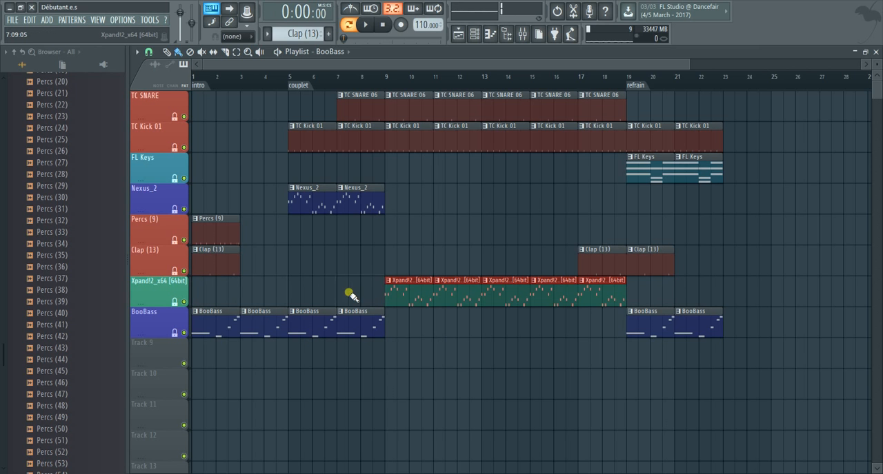
{"action": "right_click", "coordinate": [607, 296]}
{"action": "right_click", "coordinate": [552, 295]}
{"action": "right_click", "coordinate": [503, 293]}
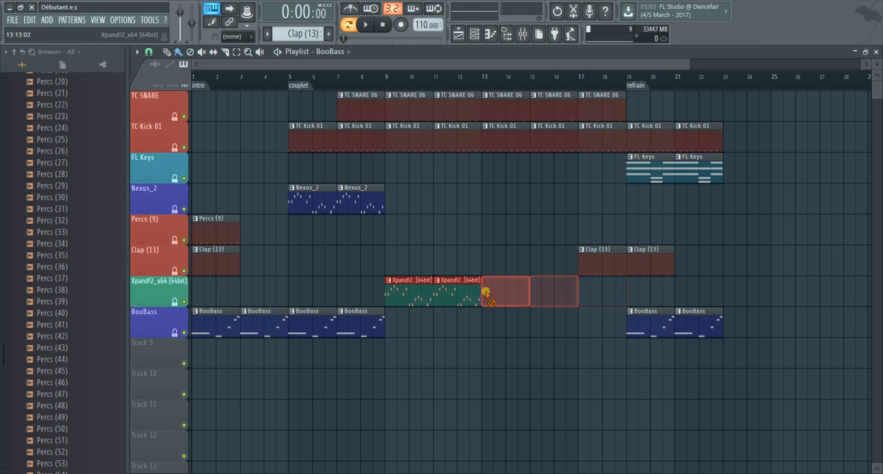
{"action": "right_click", "coordinate": [455, 294]}
{"action": "right_click", "coordinate": [411, 294]}
{"action": "left_click_drag", "start_coordinate": [195, 293], "coordinate": [264, 301]}
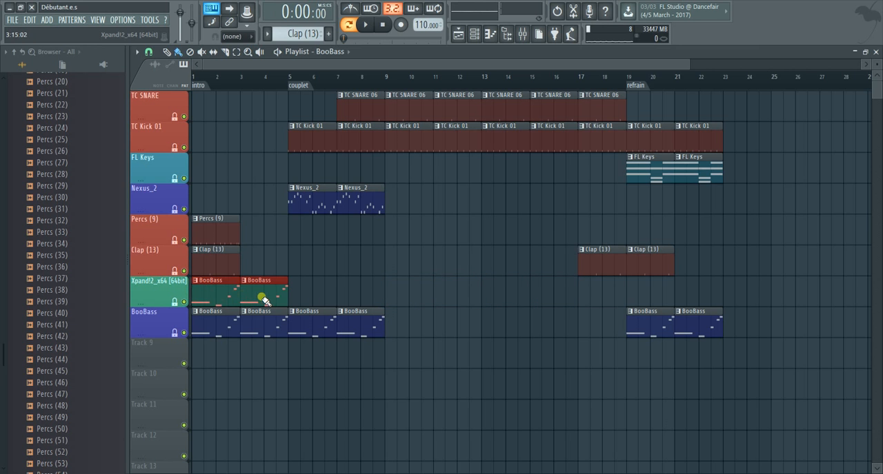
{"action": "right_click", "coordinate": [266, 297]}
{"action": "right_click", "coordinate": [200, 295]}
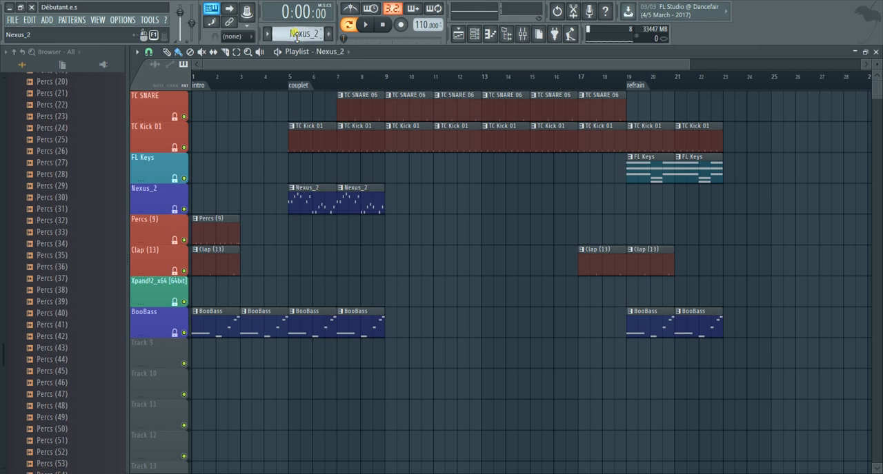
Select the Xpand!2_x64 [64bit] pattern and place a clip of it at bar 5 on its own track
{"action": "scroll", "coordinate": [297, 36], "scroll_direction": "down", "scroll_amount": 1}
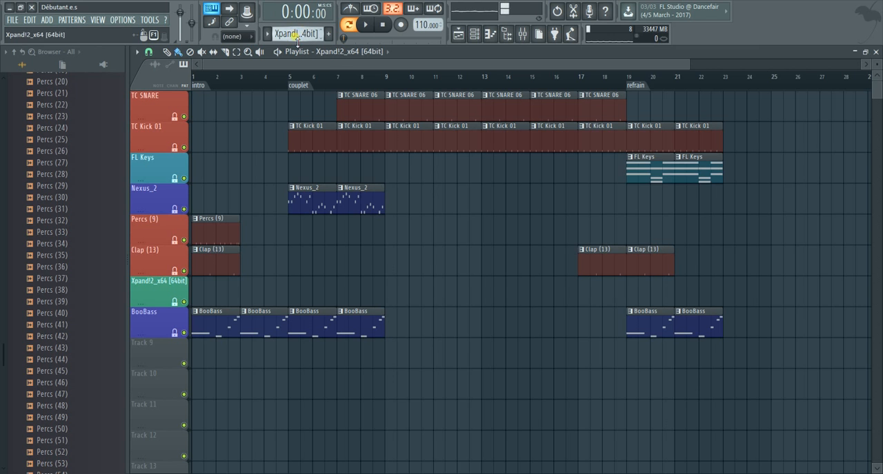
{"action": "left_click", "coordinate": [290, 293]}
Switch the Xpand!2_x64 [64bit] track's Lock to content option off and back on
{"action": "right_click", "coordinate": [163, 302]}
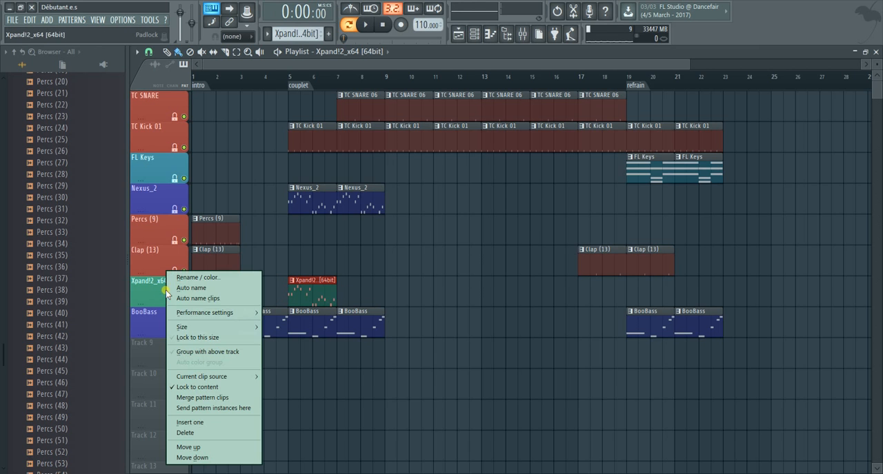
{"action": "left_click", "coordinate": [187, 388]}
{"action": "right_click", "coordinate": [156, 304]}
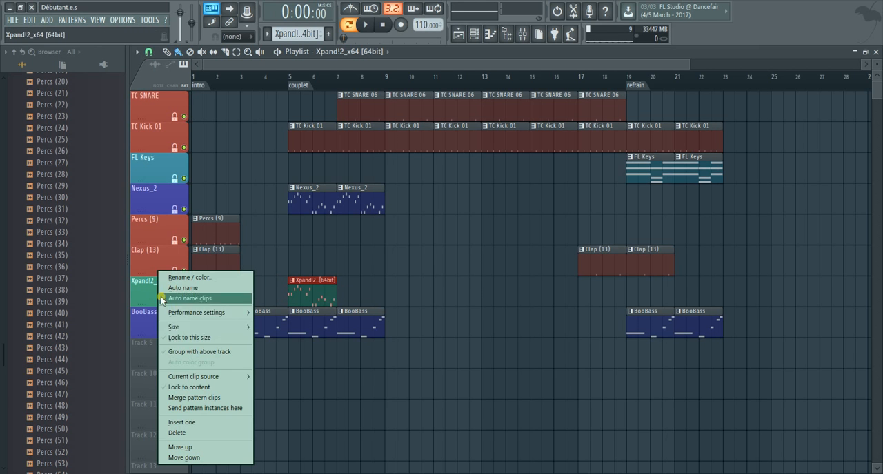
{"action": "left_click", "coordinate": [184, 390]}
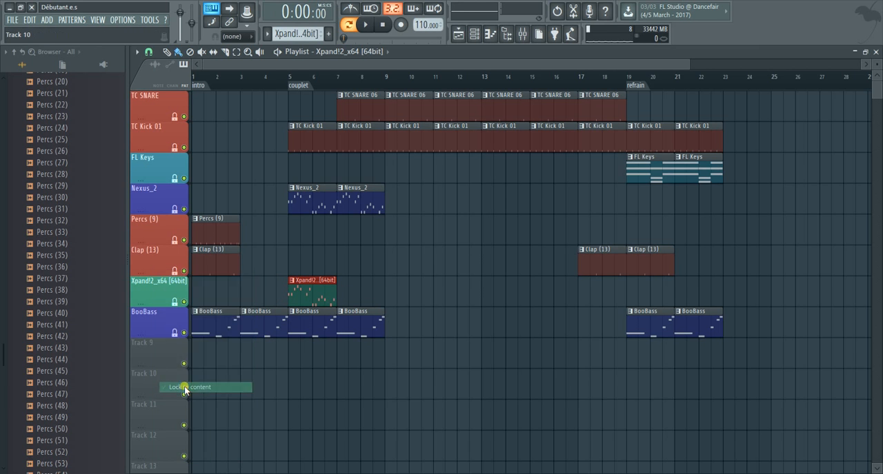
Extend the Xpand!2_x64 [64bit] clips on their track from bar 7 through bar 14
{"action": "left_click", "coordinate": [341, 293]}
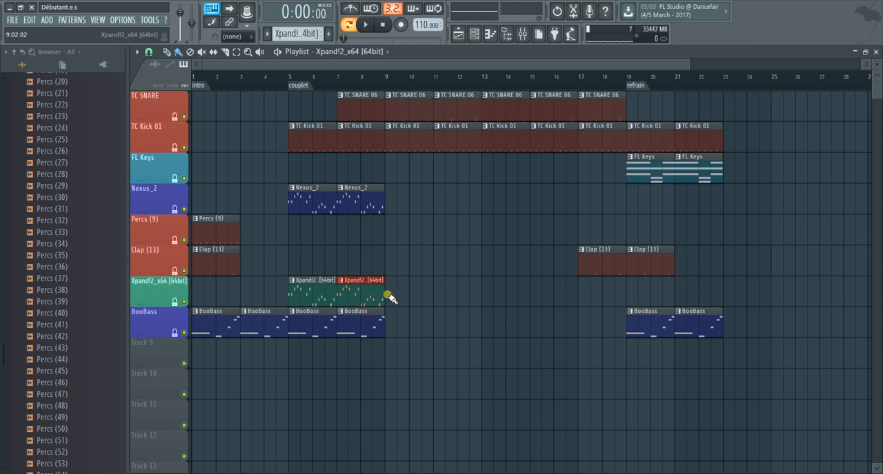
{"action": "left_click", "coordinate": [390, 298]}
{"action": "left_click", "coordinate": [449, 300]}
{"action": "left_click", "coordinate": [522, 301]}
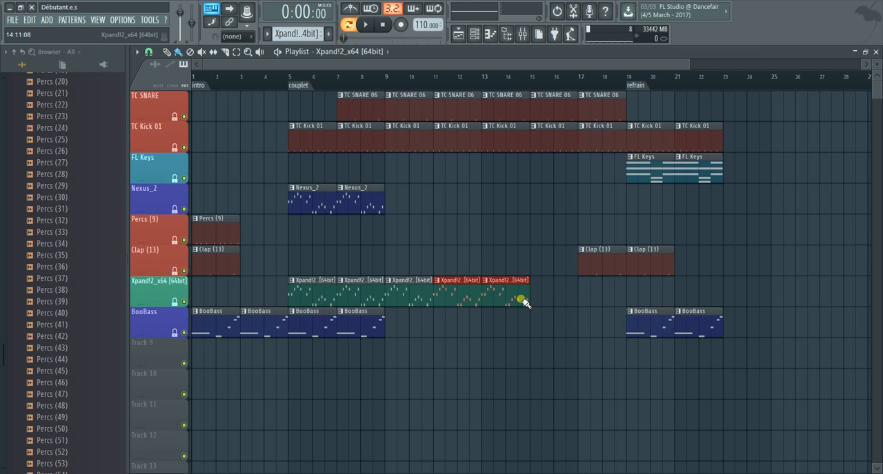
Clear the Xpand!2_x64 [64bit] clips from bar 5 onward and place clips of this pattern at bars 1 and 3
{"action": "right_click", "coordinate": [498, 293]}
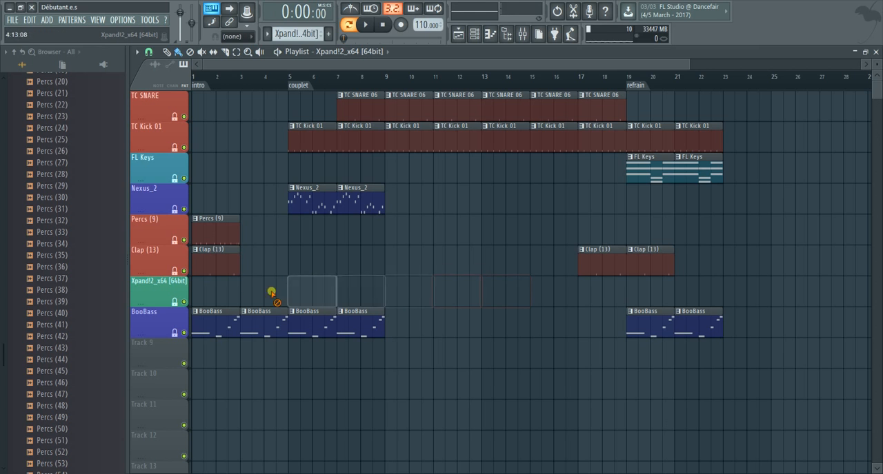
{"action": "left_click_drag", "start_coordinate": [199, 293], "coordinate": [243, 296]}
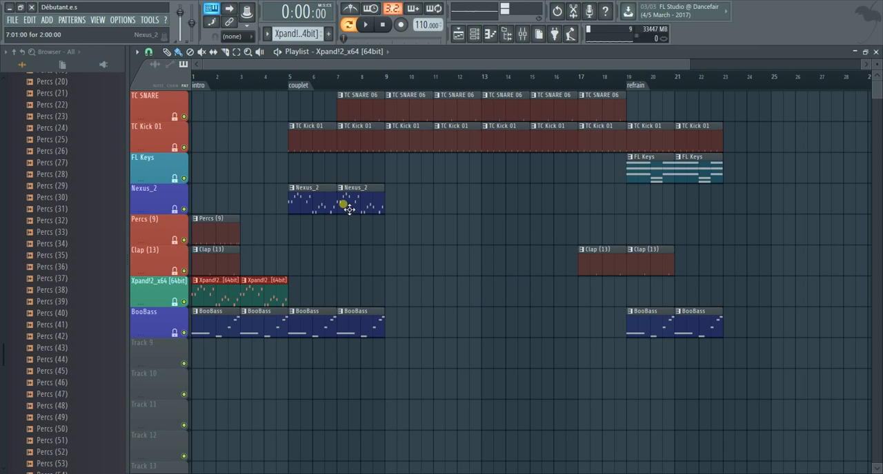
Extend the Nexus_2 clips from bar 9 up to the refrain marker
{"action": "left_click", "coordinate": [373, 209]}
{"action": "left_click_drag", "start_coordinate": [388, 204], "coordinate": [601, 210]}
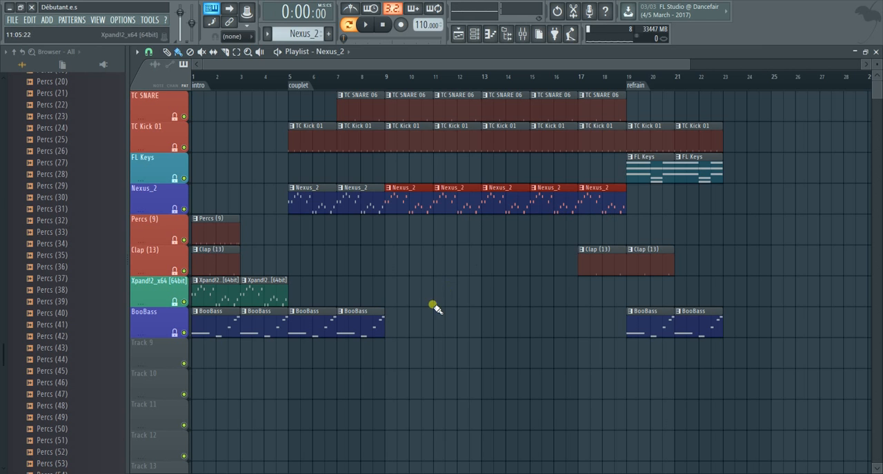
Move the intro's Percs (9) and Clap (13) clips to bar 9, adding another Percs (9) clip between bars 11 and 12
{"action": "left_click_drag", "start_coordinate": [203, 235], "coordinate": [397, 241]}
{"action": "left_click", "coordinate": [210, 261]}
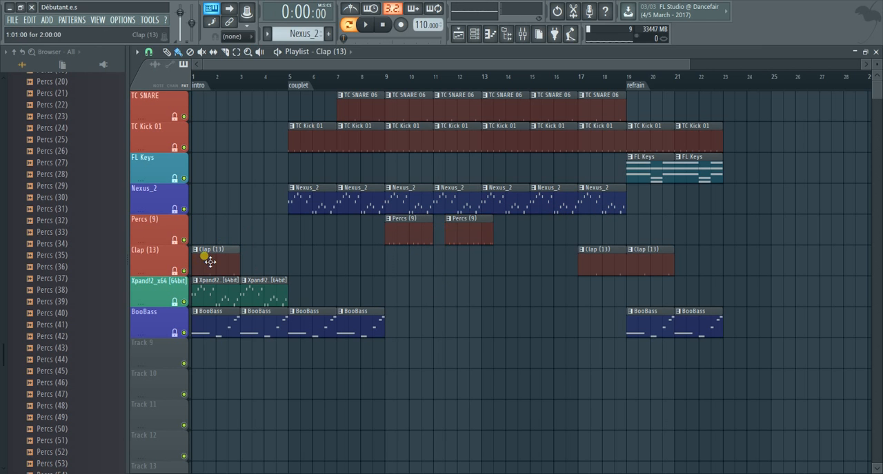
{"action": "left_click_drag", "start_coordinate": [221, 260], "coordinate": [407, 280]}
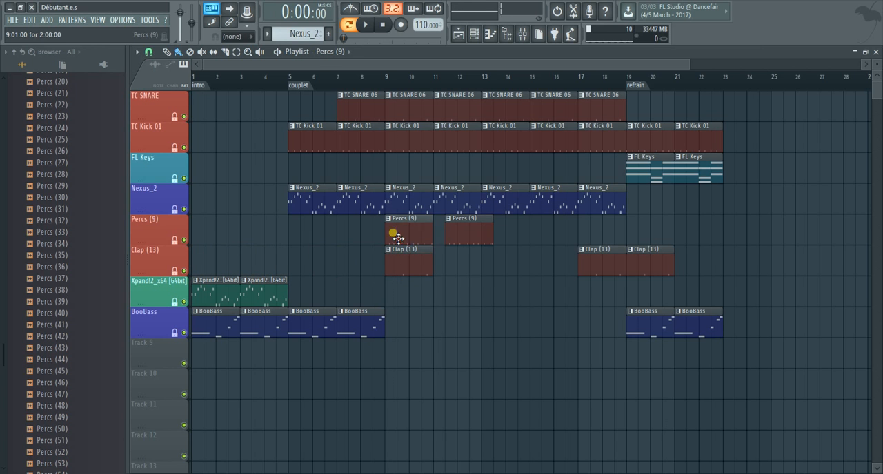
Fill the Percs (9) track with back-to-back clips from bar 5 to the refrain marker, and move the bar 9 Clap (13) clip to bar 15
{"action": "left_click_drag", "start_coordinate": [399, 238], "coordinate": [306, 242]}
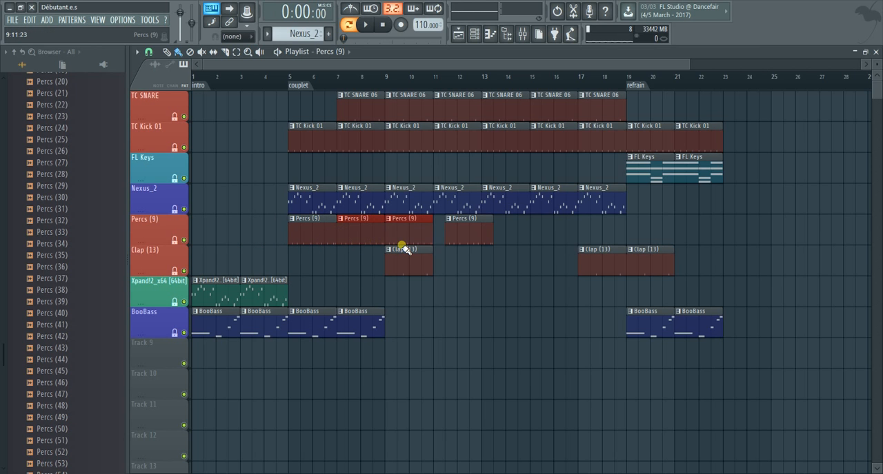
{"action": "mouse_move", "coordinate": [470, 237]}
{"action": "left_mouse_down"}
{"action": "mouse_move", "coordinate": [652, 218]}
{"action": "mouse_move", "coordinate": [458, 226]}
{"action": "left_mouse_up"}
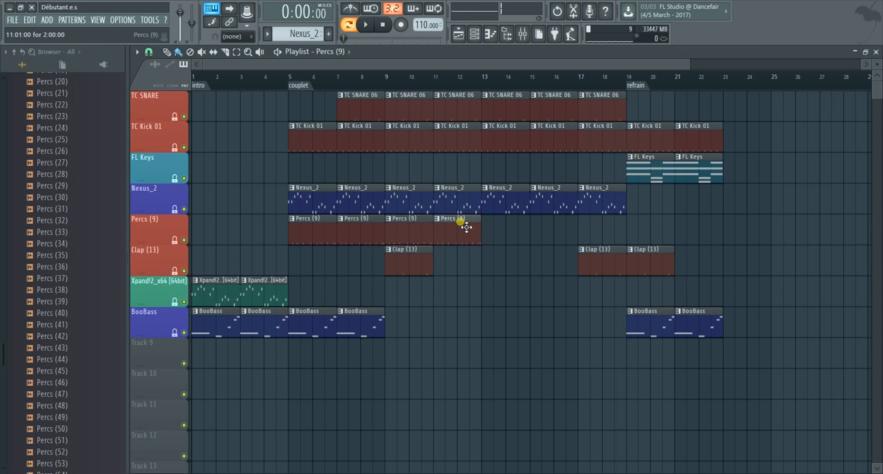
{"action": "left_click_drag", "start_coordinate": [546, 236], "coordinate": [591, 236]}
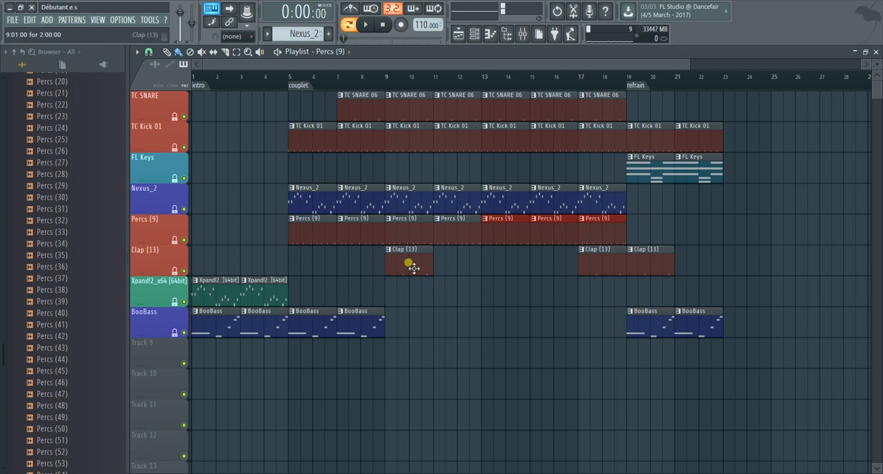
{"action": "left_click_drag", "start_coordinate": [414, 269], "coordinate": [552, 276]}
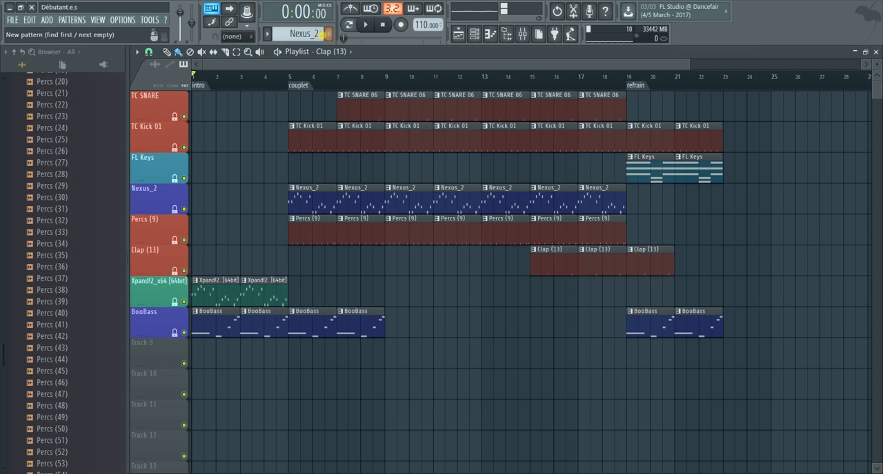
Play the song from the start and delete the BooBass clips at bars 5 and 7
{"action": "left_click", "coordinate": [369, 28]}
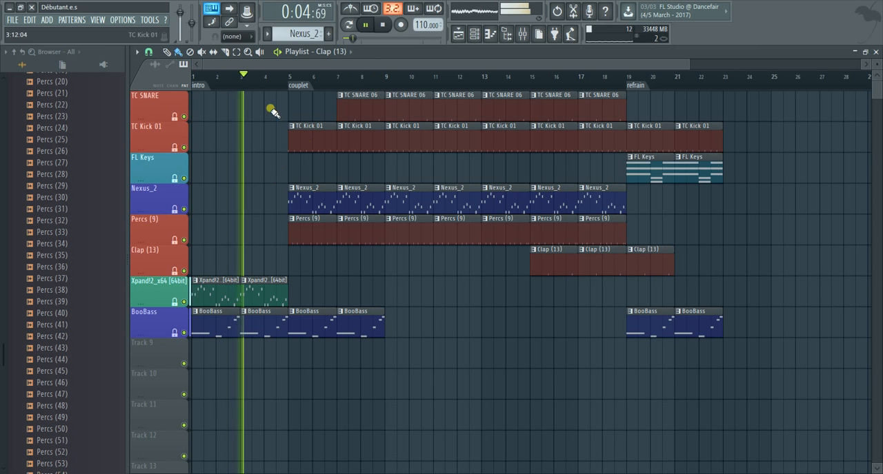
{"action": "right_click", "coordinate": [320, 334]}
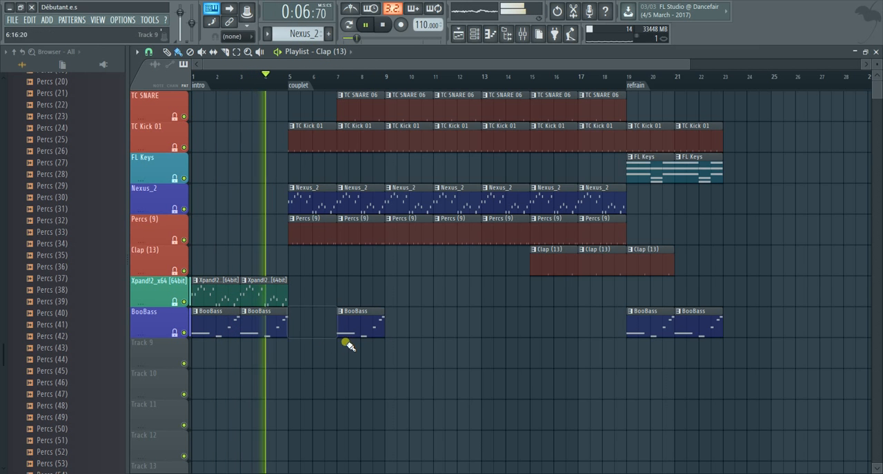
{"action": "right_click", "coordinate": [355, 334]}
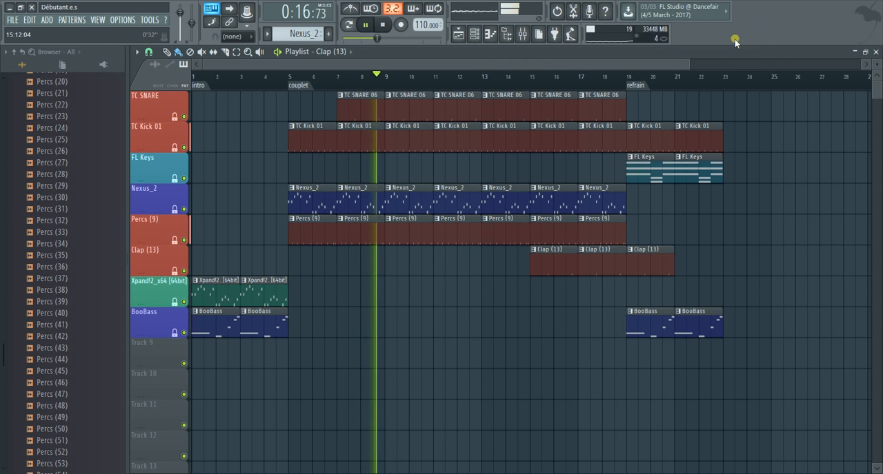
Add a Clap (13) clip at bar 13 and stop playback after listening through the refrain
{"action": "left_click", "coordinate": [689, 62]}
{"action": "left_click_drag", "start_coordinate": [690, 62], "coordinate": [678, 62]}
{"action": "scroll", "coordinate": [650, 90], "scroll_direction": "down", "scroll_amount": 1}
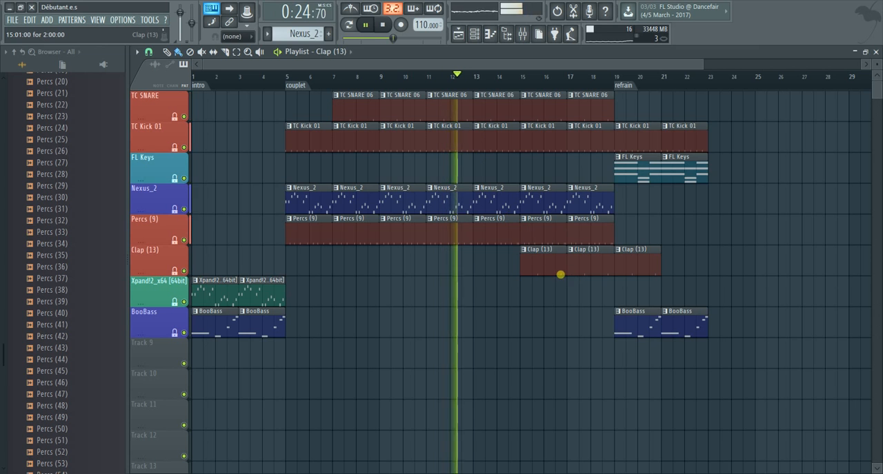
{"action": "left_click", "coordinate": [473, 262]}
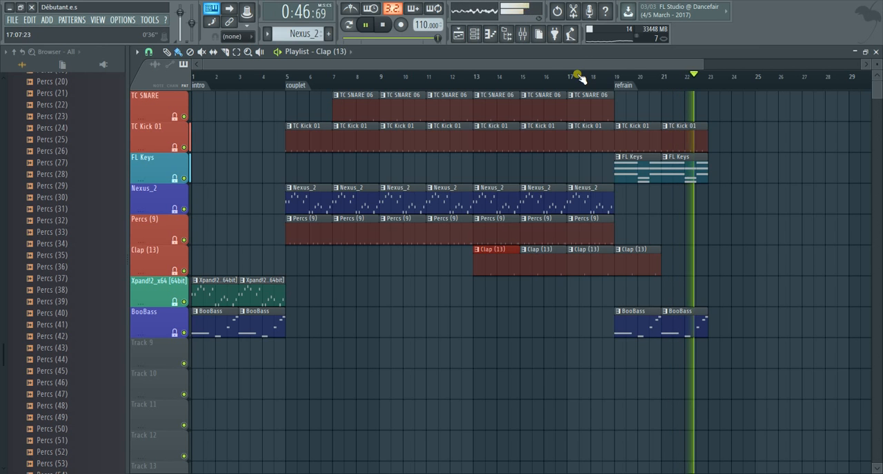
{"action": "left_click", "coordinate": [366, 24]}
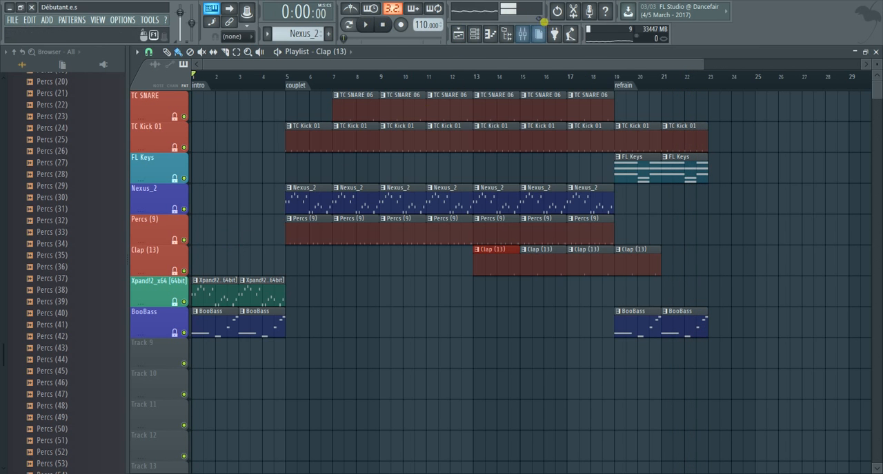
Load the LEX TRAP Crash(1) sample from the 808 Mafia crashes and percs folder into the channel rack
{"action": "left_click", "coordinate": [474, 33]}
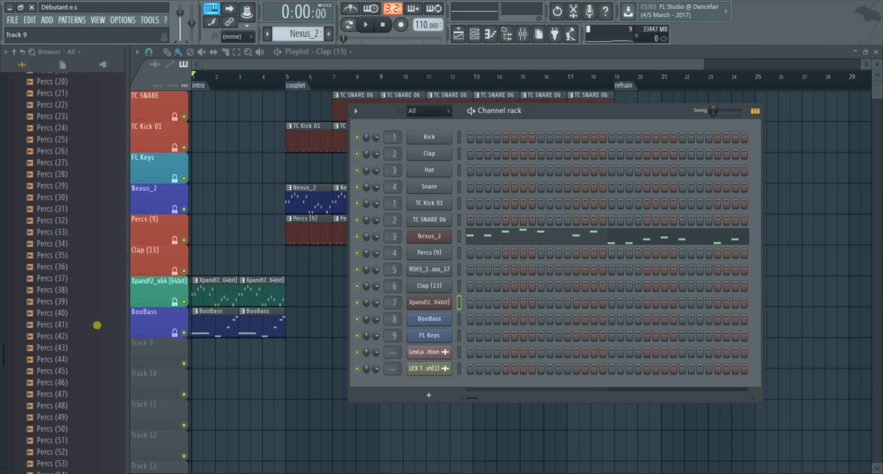
{"action": "scroll", "coordinate": [71, 301], "scroll_direction": "up", "scroll_amount": 10}
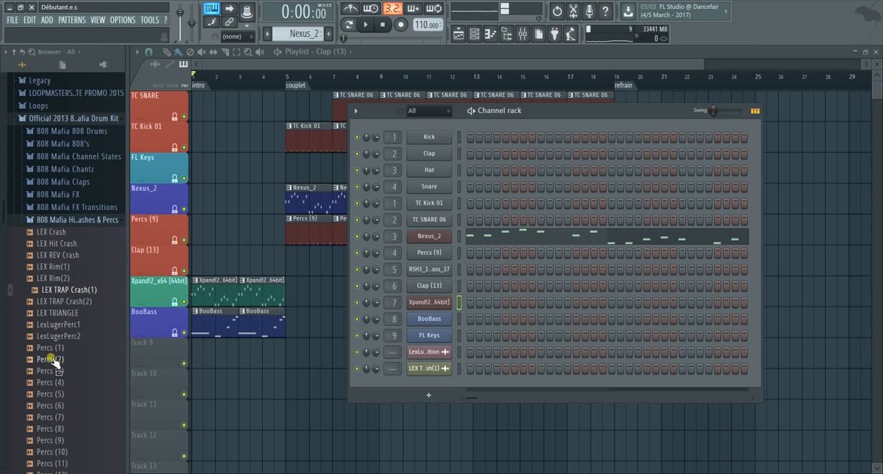
{"action": "scroll", "coordinate": [55, 364], "scroll_direction": "down", "scroll_amount": 2}
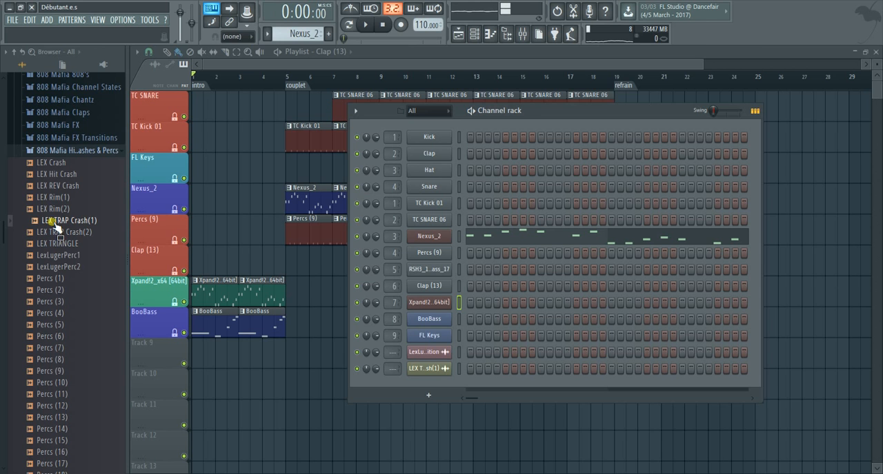
{"action": "left_click_drag", "start_coordinate": [55, 226], "coordinate": [434, 356]}
{"action": "left_click", "coordinate": [285, 386]}
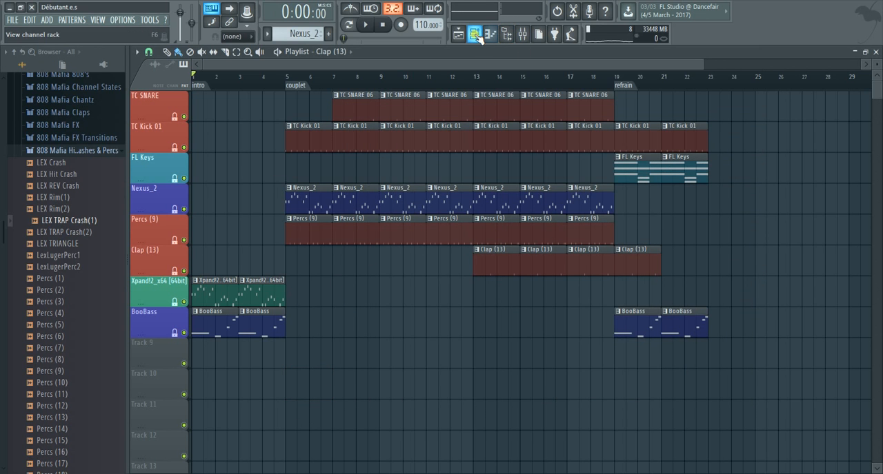
Place the LEX TRAP Crash(1) sample as an audio clip at the couplet marker, bar 5, on the Clap (13) track
{"action": "left_click", "coordinate": [506, 34]}
{"action": "left_click", "coordinate": [434, 357]}
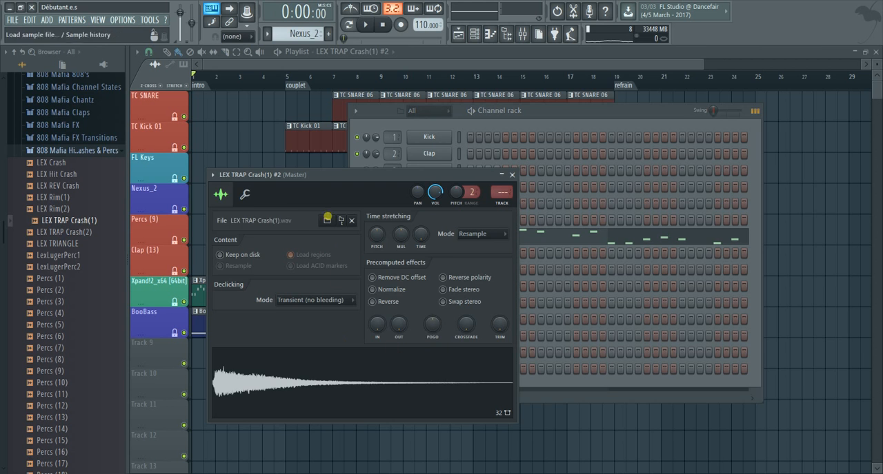
{"action": "left_click_drag", "start_coordinate": [278, 392], "coordinate": [286, 250]}
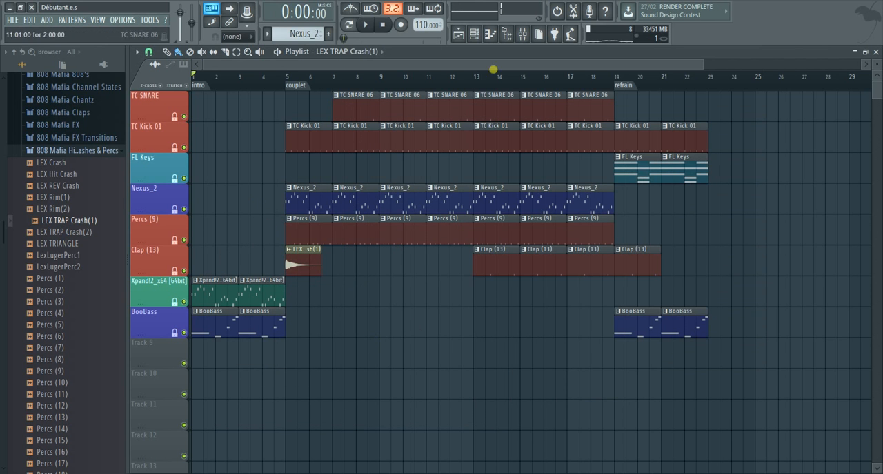
Place another LEX TRAP Crash(1) audio clip on Track 9 at the refrain marker, bar 19
{"action": "left_click", "coordinate": [474, 34]}
{"action": "left_click", "coordinate": [436, 368]}
{"action": "left_click_drag", "start_coordinate": [333, 385], "coordinate": [336, 389]}
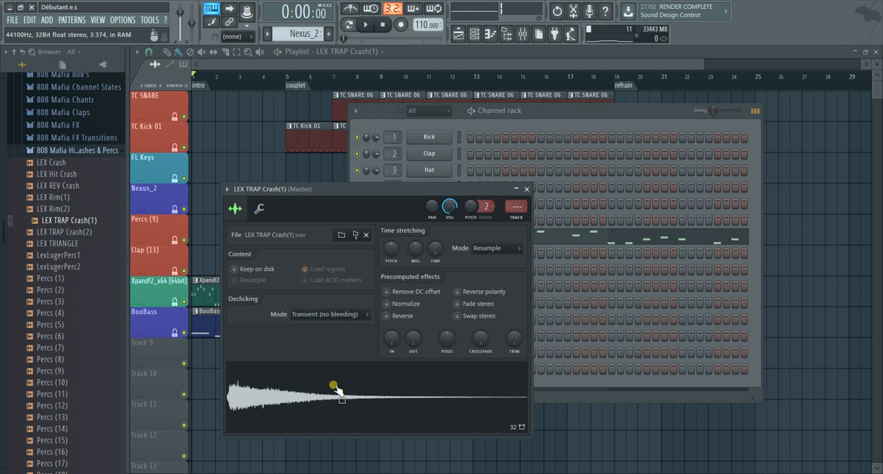
{"action": "left_click_drag", "start_coordinate": [262, 399], "coordinate": [286, 352]}
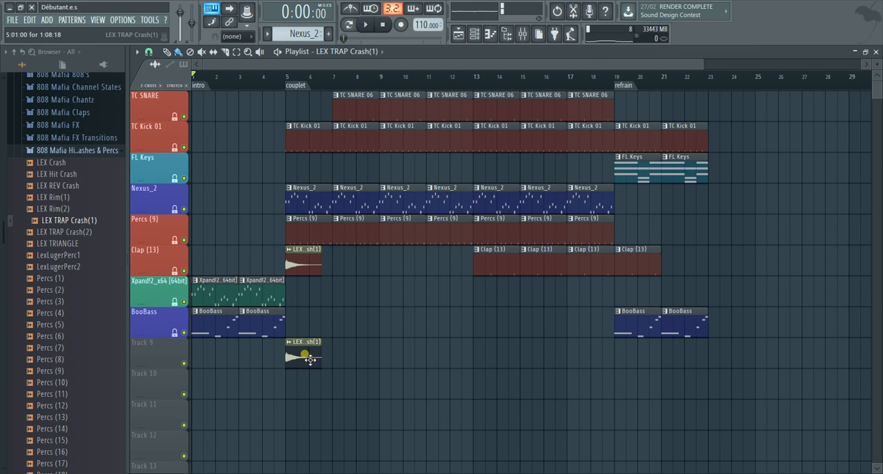
{"action": "left_click_drag", "start_coordinate": [303, 358], "coordinate": [634, 374]}
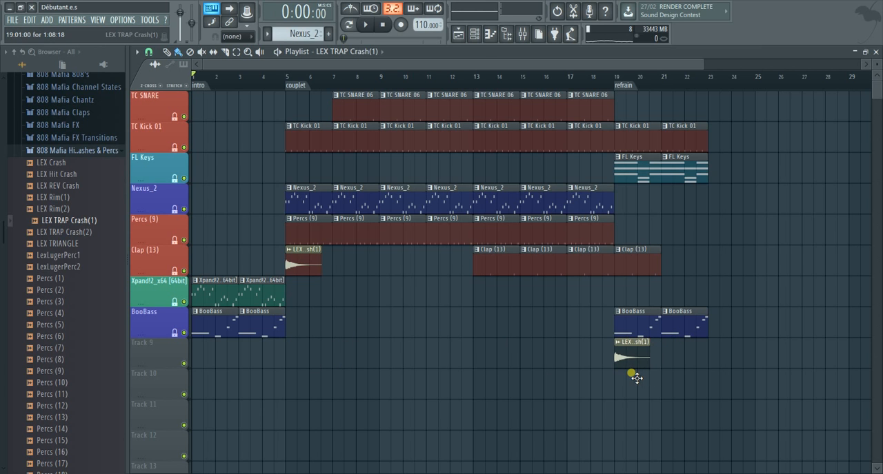
View the sampler settings of the LEX TRAP Crash(1) #2 channel and close them
{"action": "left_click", "coordinate": [475, 36]}
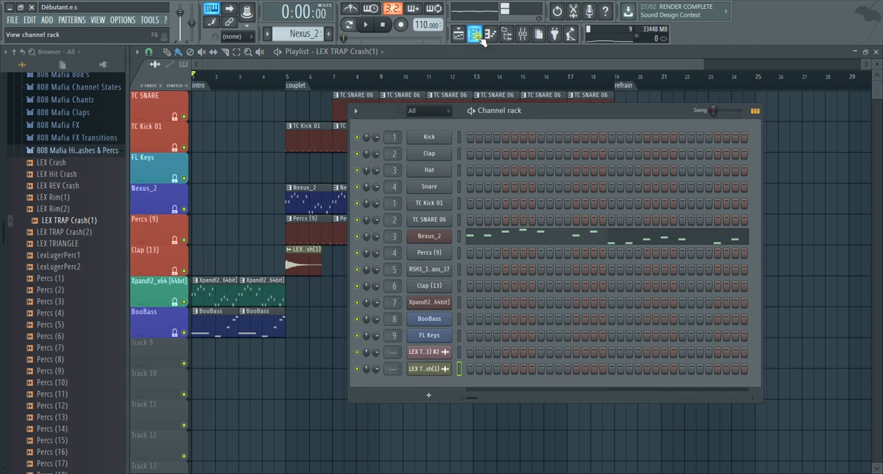
{"action": "left_click", "coordinate": [430, 352]}
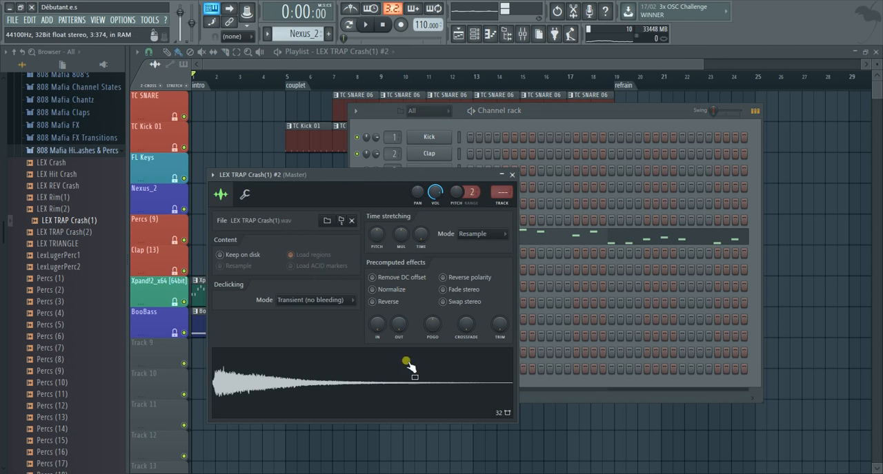
{"action": "left_click", "coordinate": [514, 175]}
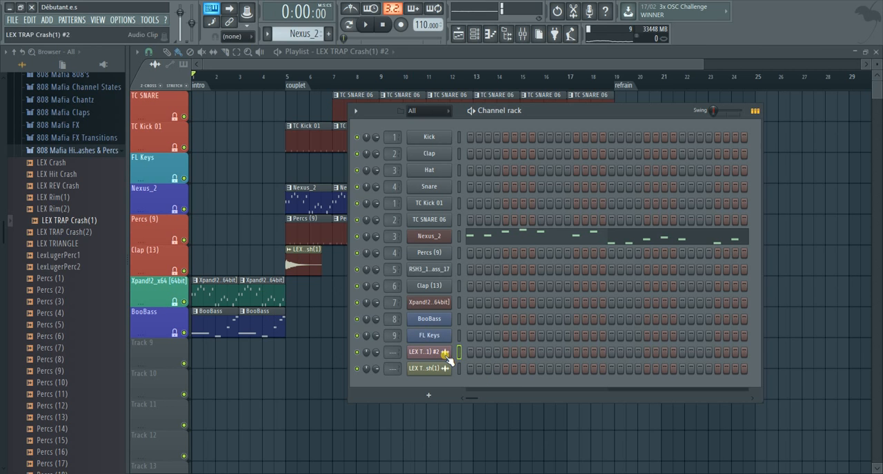
Preview the LEX TRIANGLE and LEX TRAP Crash(1) samples, then collapse the 808 Mafia hi-hats, crashes and percs folder
{"action": "left_click", "coordinate": [65, 256]}
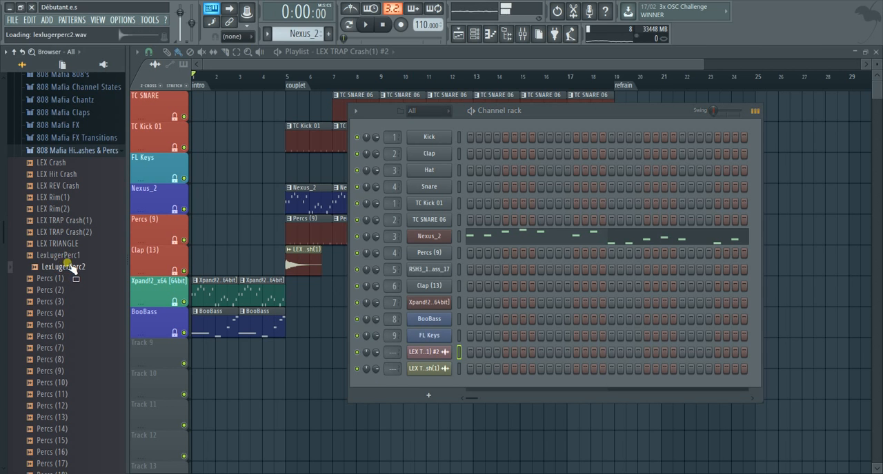
{"action": "left_click", "coordinate": [63, 221]}
{"action": "scroll", "coordinate": [69, 282], "scroll_direction": "down", "scroll_amount": 20}
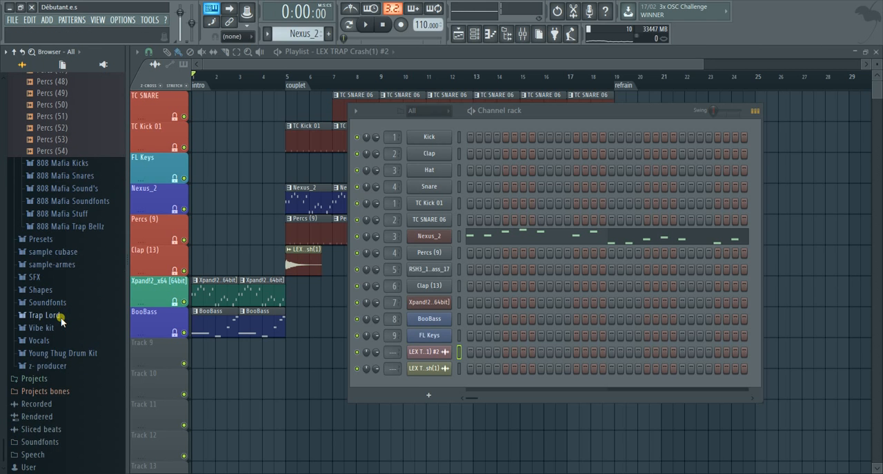
{"action": "scroll", "coordinate": [61, 317], "scroll_direction": "up", "scroll_amount": 20}
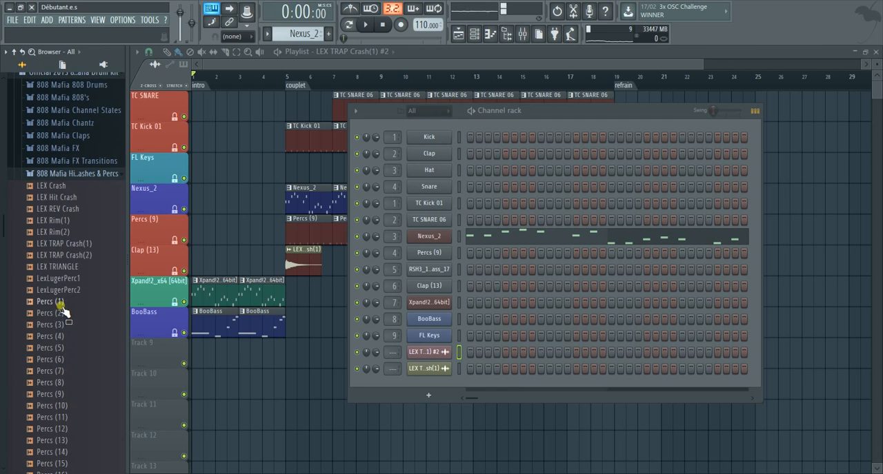
{"action": "left_click", "coordinate": [60, 174]}
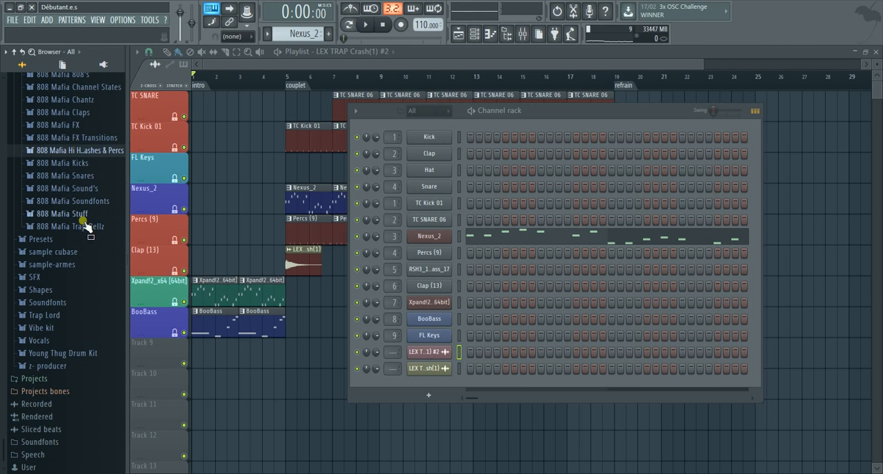
Replace the LEX TRAP Crash(1) channel's sample with What Vocal from the 808 Mafia Sound's folder
{"action": "left_click", "coordinate": [71, 188]}
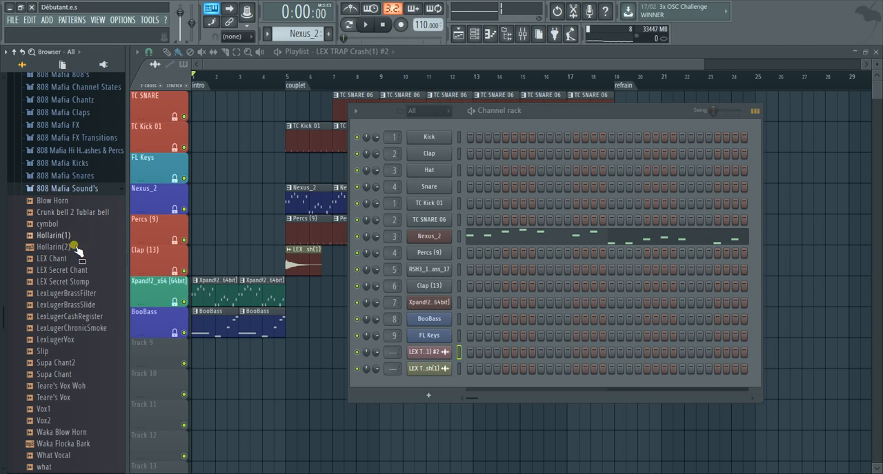
{"action": "scroll", "coordinate": [80, 275], "scroll_direction": "down", "scroll_amount": 1}
{"action": "scroll", "coordinate": [81, 278], "scroll_direction": "down", "scroll_amount": 1}
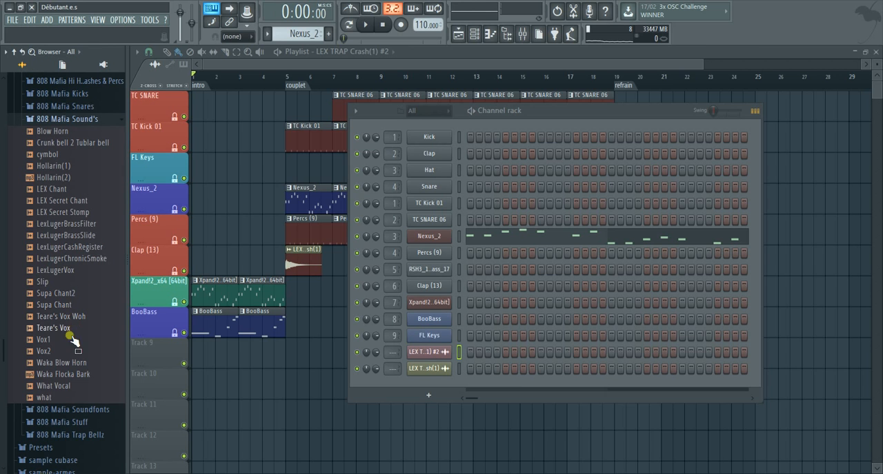
{"action": "left_click", "coordinate": [71, 363]}
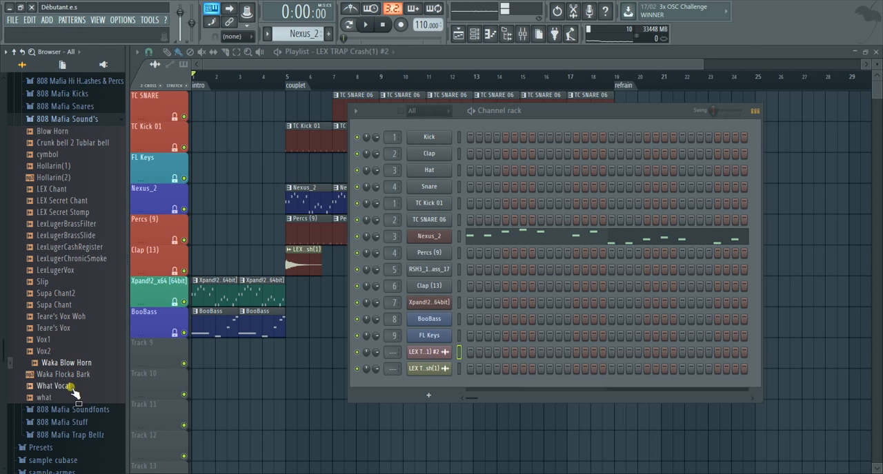
{"action": "left_click", "coordinate": [55, 386]}
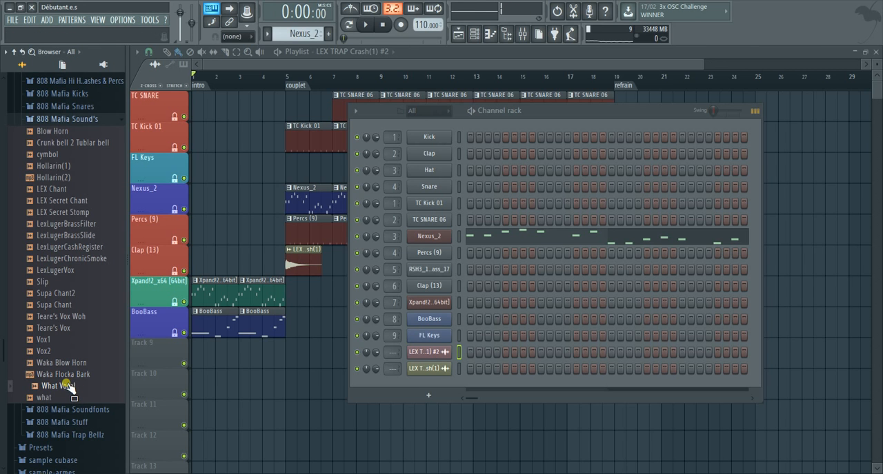
{"action": "left_click_drag", "start_coordinate": [68, 389], "coordinate": [416, 368]}
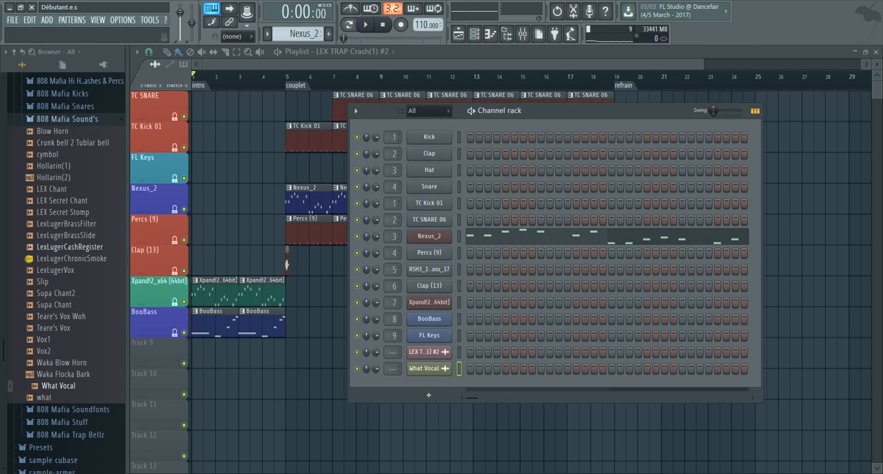
Place the LEX Secret Stomp sample as an audio clip at bar 6 on the Xpand!2 track
{"action": "scroll", "coordinate": [41, 316], "scroll_direction": "up", "scroll_amount": 2}
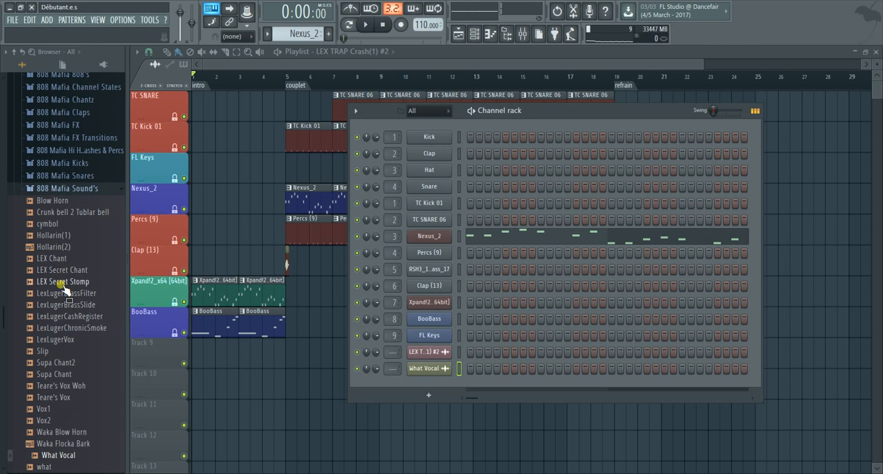
{"action": "left_click", "coordinate": [61, 282]}
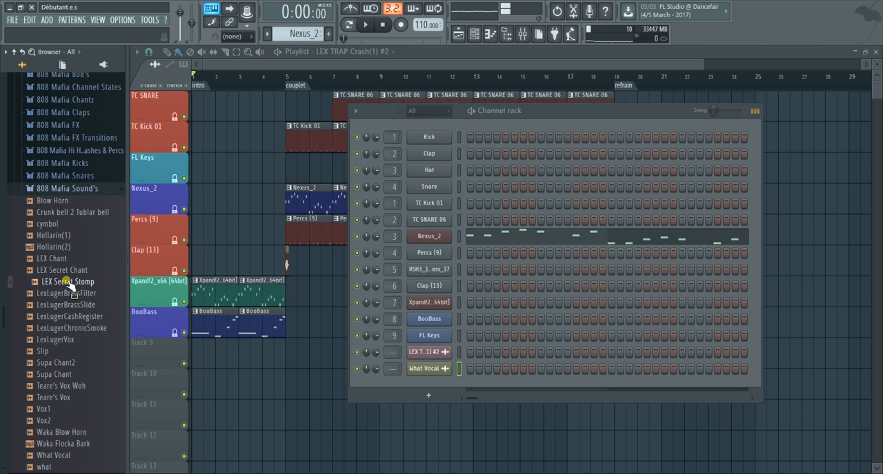
{"action": "left_click_drag", "start_coordinate": [72, 284], "coordinate": [311, 296]}
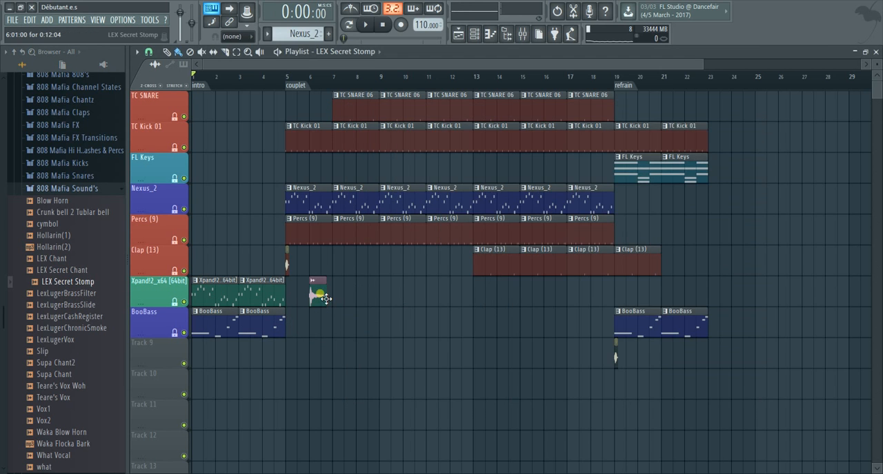
Place the LEX TRAP Crash(1) #2 channel's audio as a clip on Track 9 at the couplet marker, bar 5
{"action": "left_click", "coordinate": [475, 32]}
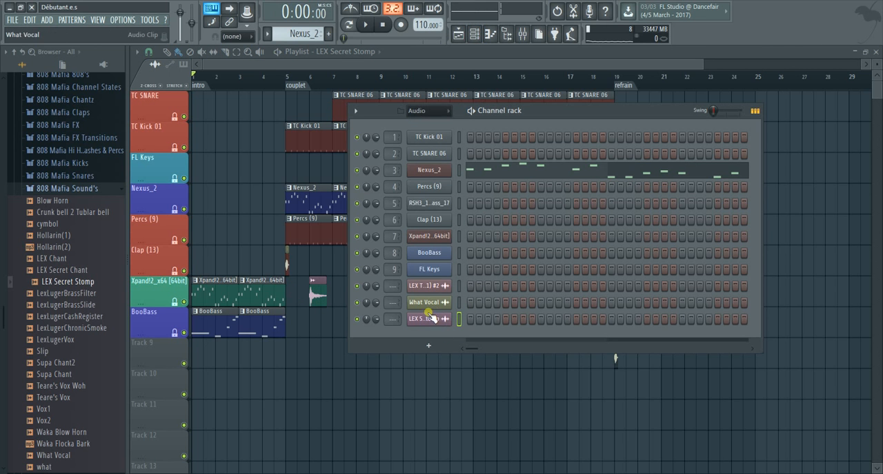
{"action": "left_click", "coordinate": [442, 65]}
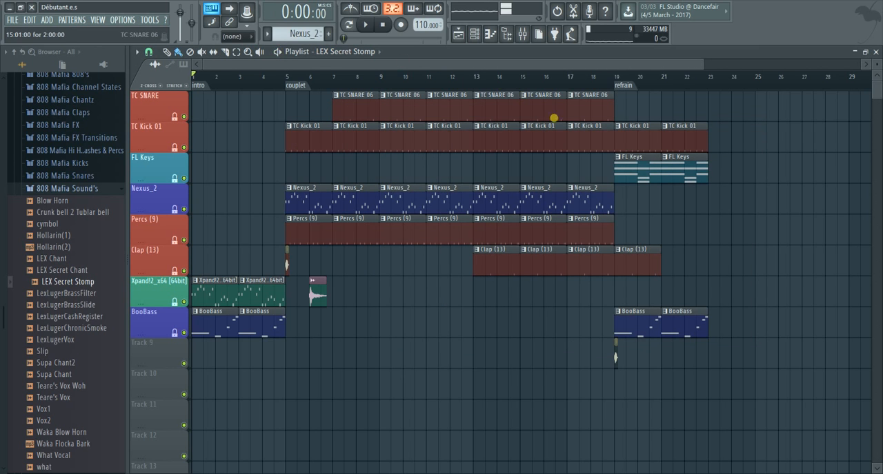
{"action": "left_click", "coordinate": [475, 33]}
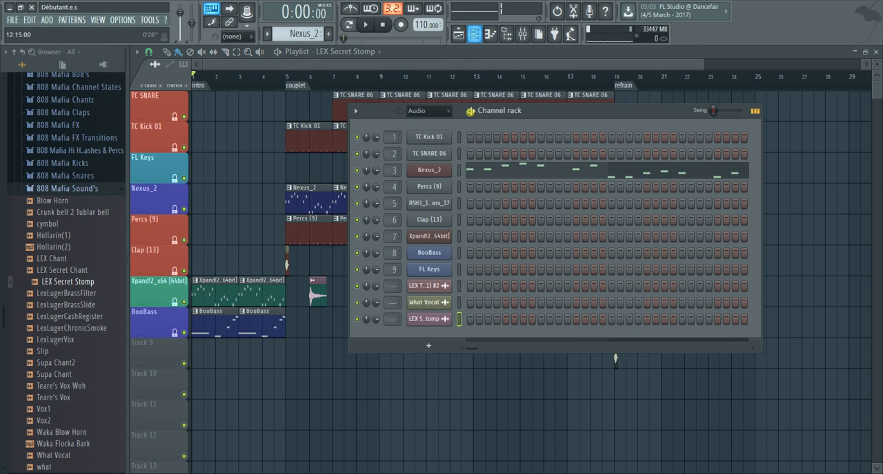
{"action": "left_click", "coordinate": [428, 287]}
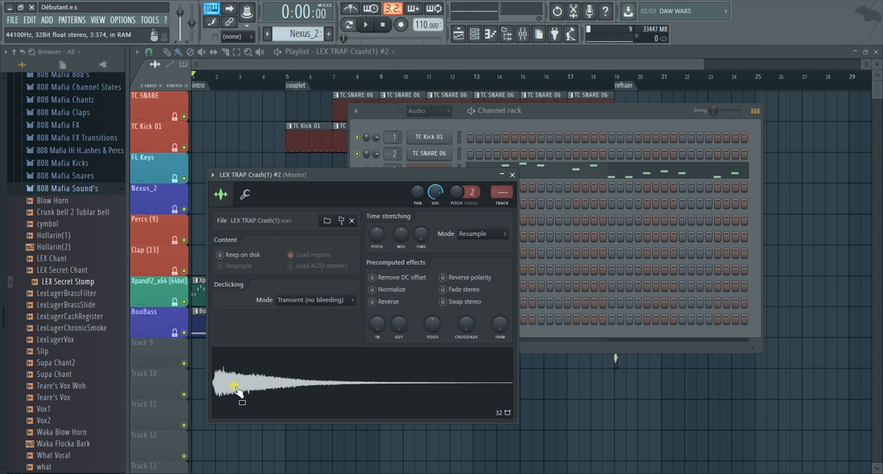
{"action": "left_click_drag", "start_coordinate": [238, 394], "coordinate": [311, 320]}
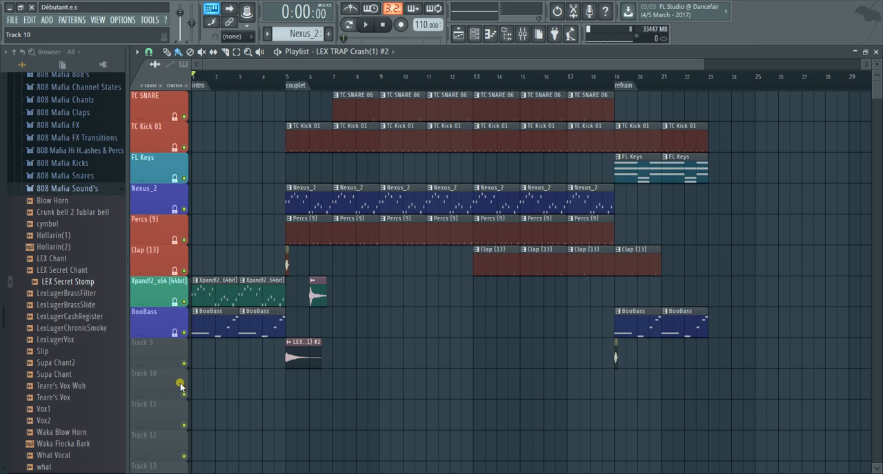
Play the song from the start and collapse the 808 Mafia Sound's folder in the browser
{"action": "left_click", "coordinate": [368, 26]}
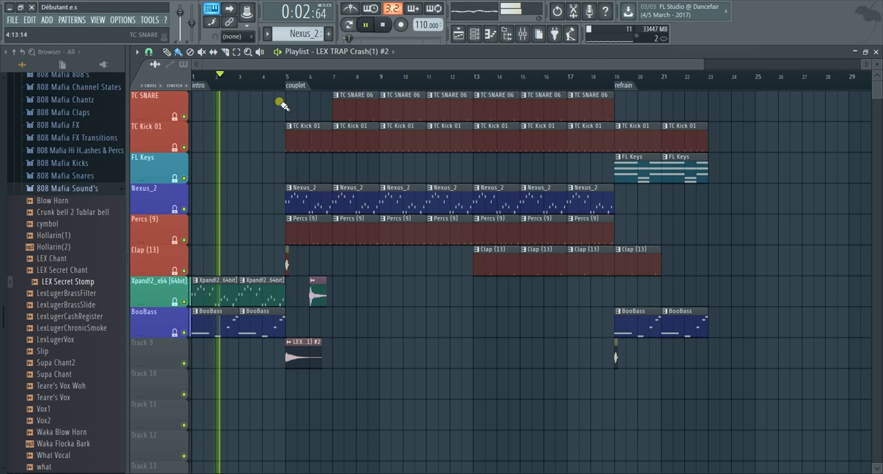
{"action": "scroll", "coordinate": [65, 407], "scroll_direction": "down", "scroll_amount": 3}
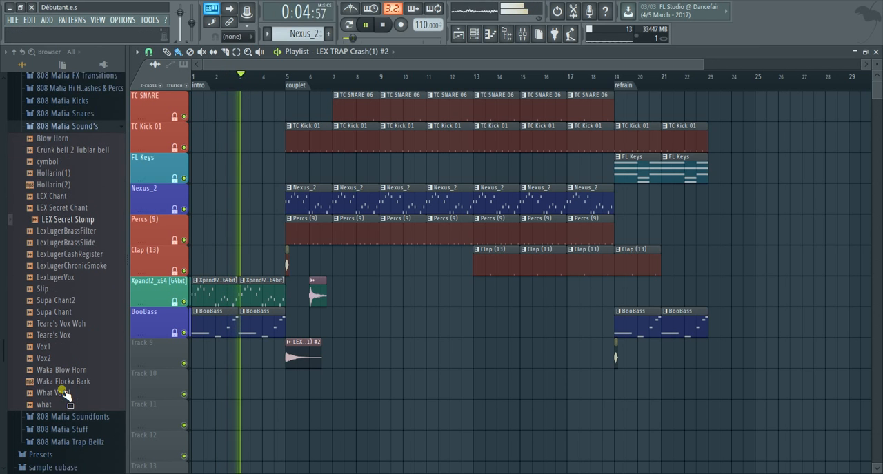
{"action": "scroll", "coordinate": [71, 249], "scroll_direction": "up", "scroll_amount": 5}
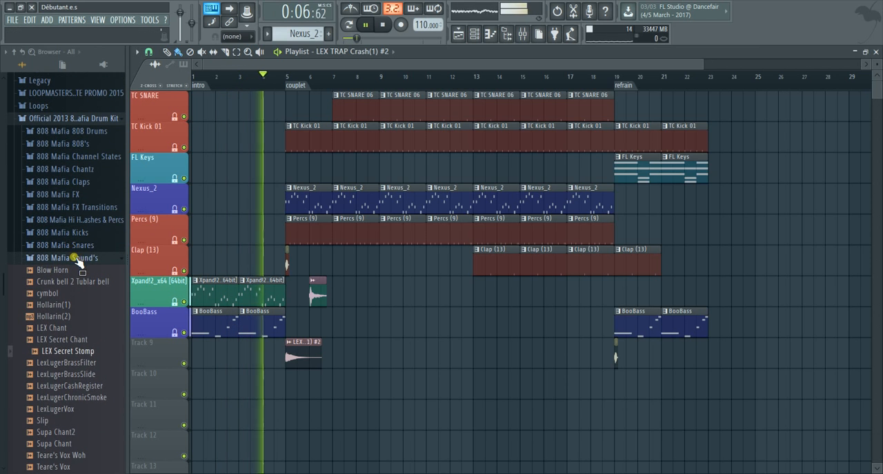
{"action": "left_click", "coordinate": [72, 257]}
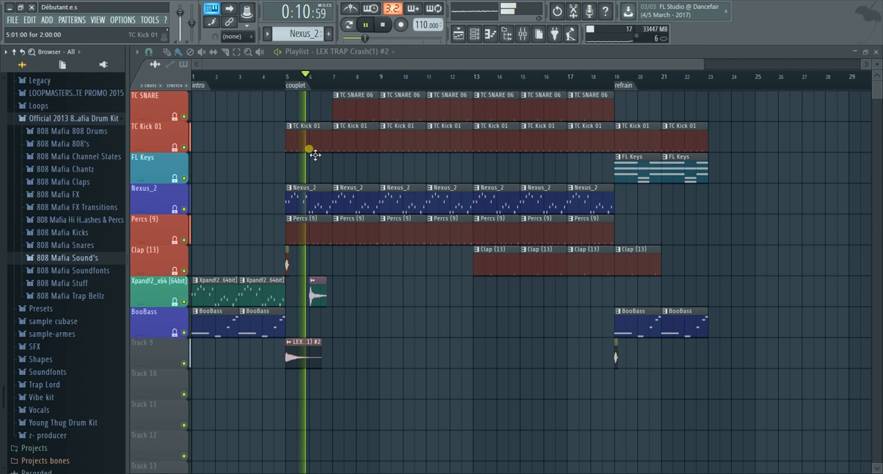
Add a LEX TRAP Crash(1) #2 clip at bar 8 on Track 9 and a What Vocal clip at bar 9 on the Clap (13) track
{"action": "left_click", "coordinate": [359, 354]}
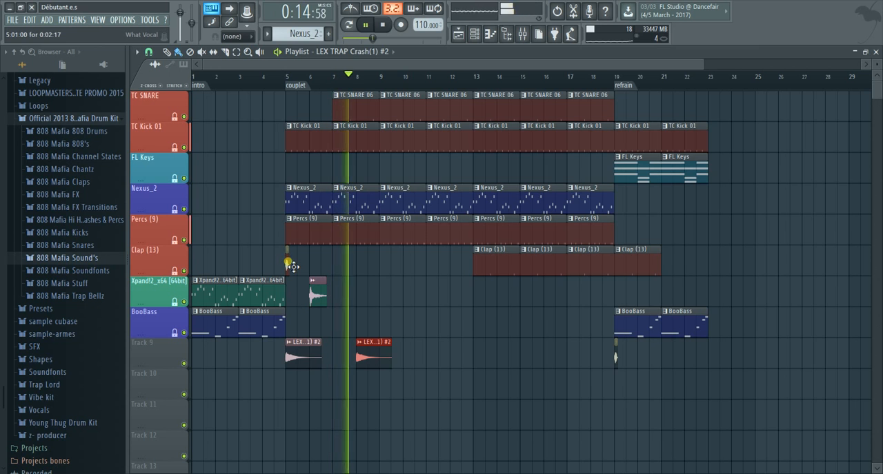
{"action": "left_click", "coordinate": [380, 258]}
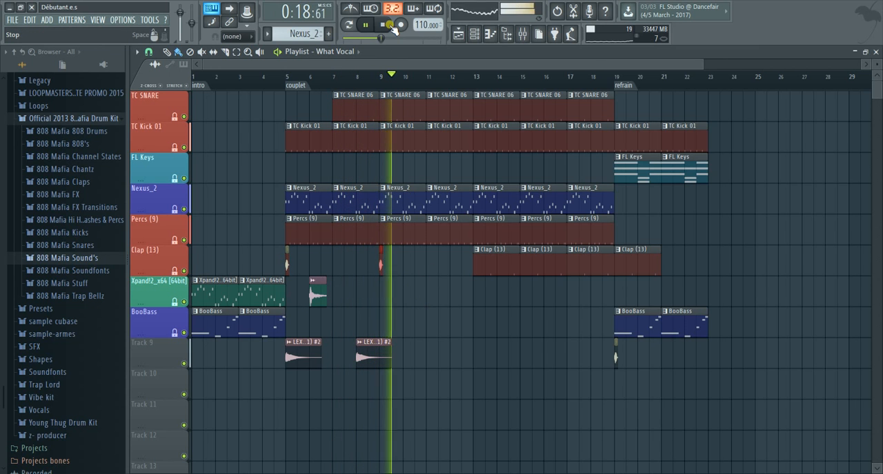
{"action": "key", "text": "space"}
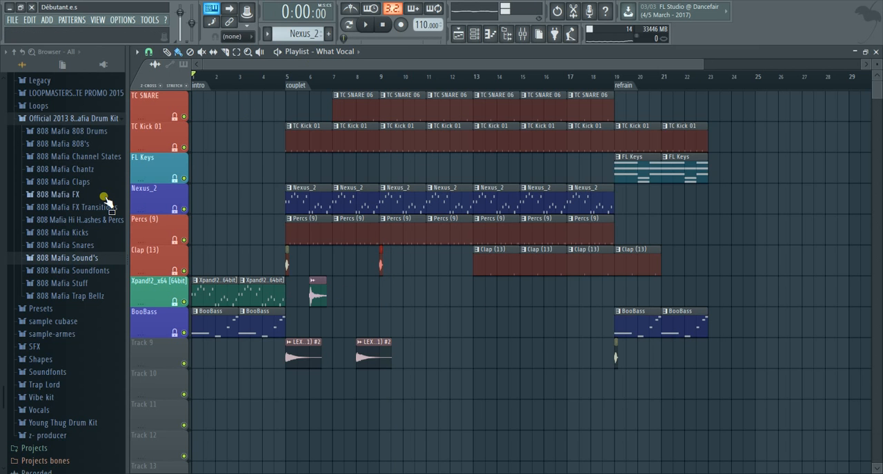
Open the mixer and the channel rack together and play only the TC Kick 01 pattern in pattern mode
{"action": "scroll", "coordinate": [68, 172], "scroll_direction": "up", "scroll_amount": 3}
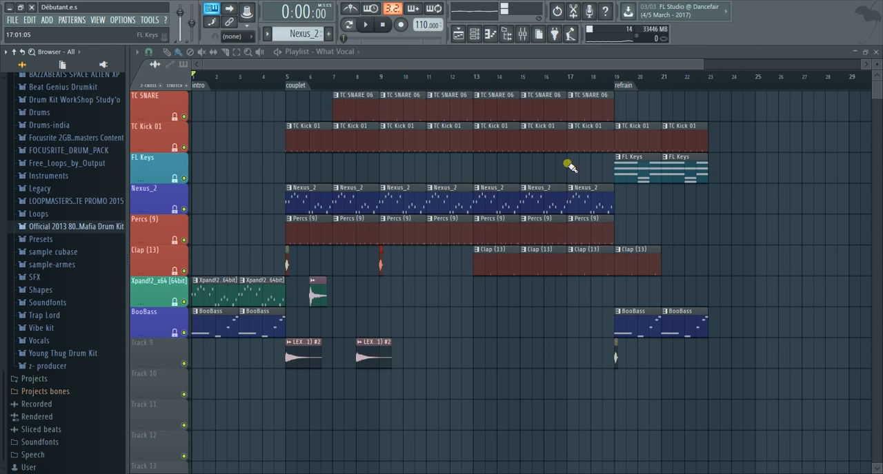
{"action": "left_click", "coordinate": [525, 35]}
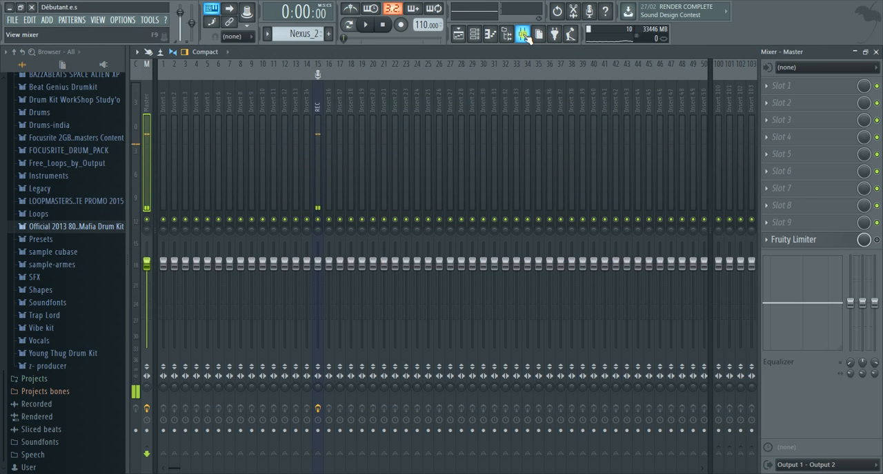
{"action": "left_click", "coordinate": [482, 35]}
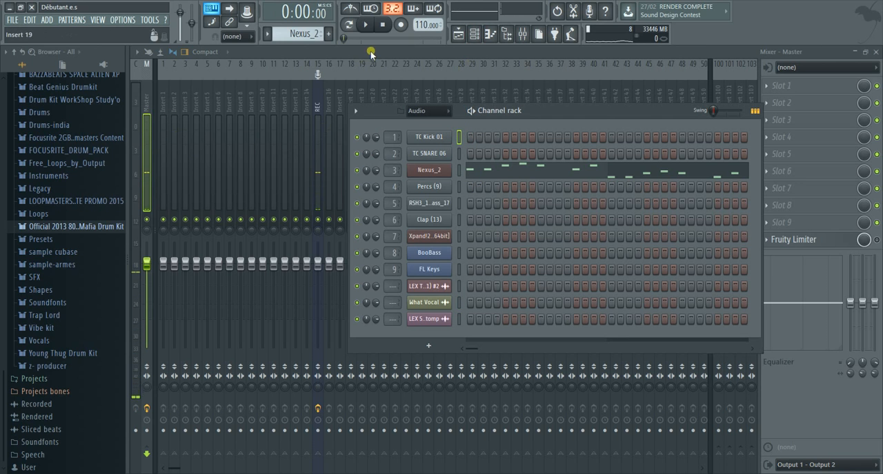
{"action": "scroll", "coordinate": [292, 36], "scroll_direction": "up", "scroll_amount": 1}
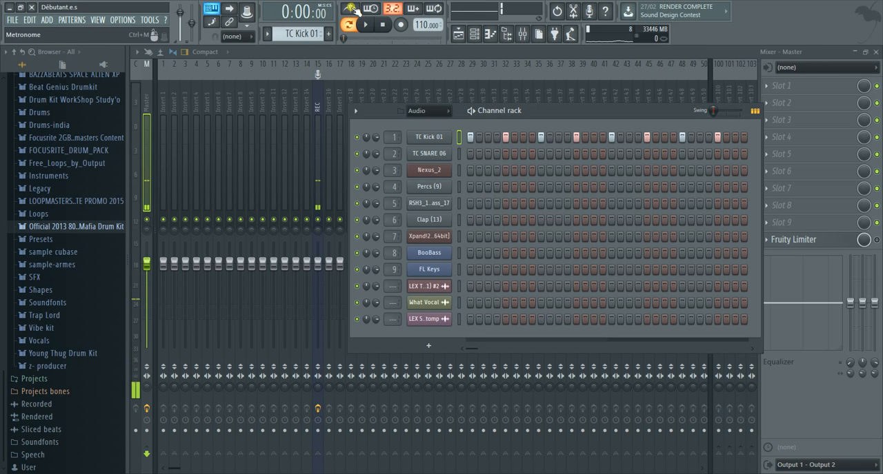
{"action": "left_click", "coordinate": [367, 25]}
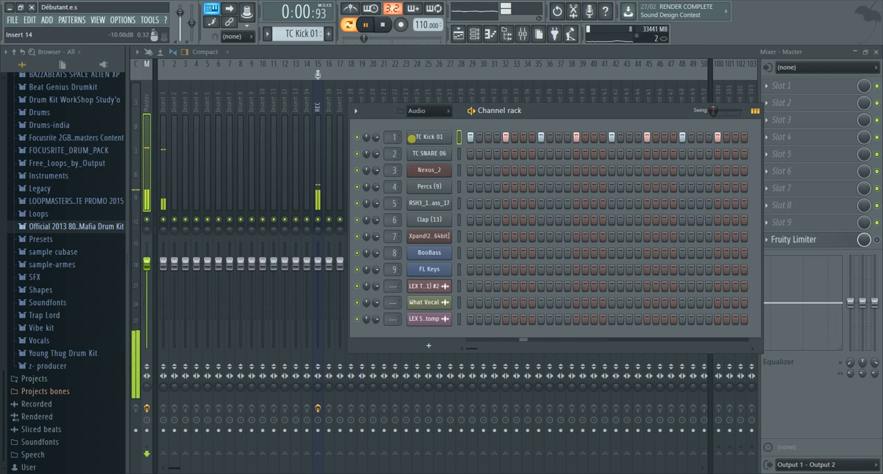
Route the TC Kick 01 channel to mixer insert 1 and the TC SNARE 06 channel to insert 2
{"action": "left_click", "coordinate": [162, 144]}
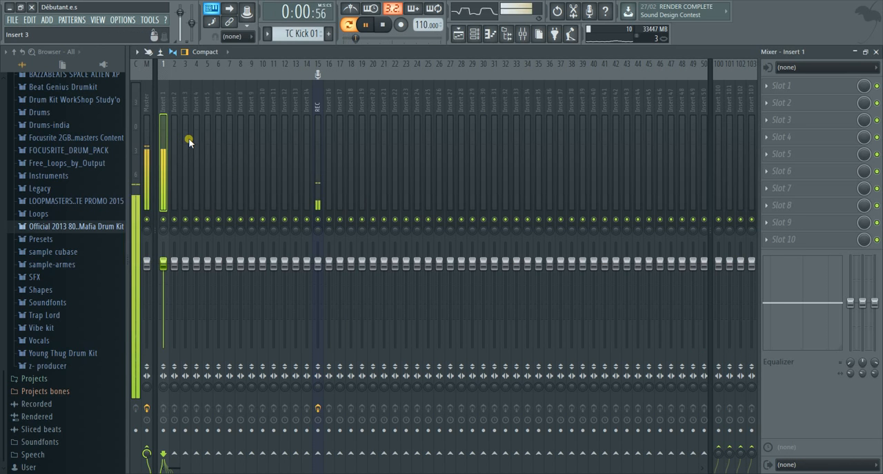
{"action": "key", "text": "ctrl+l"}
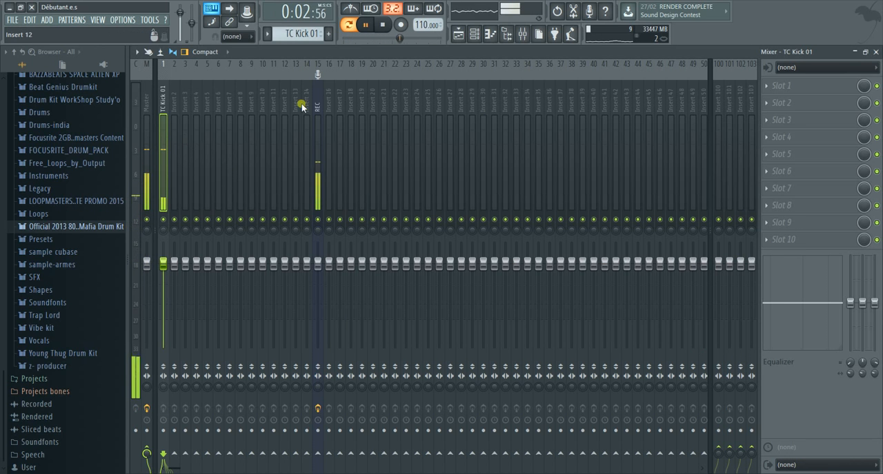
{"action": "left_click", "coordinate": [475, 34]}
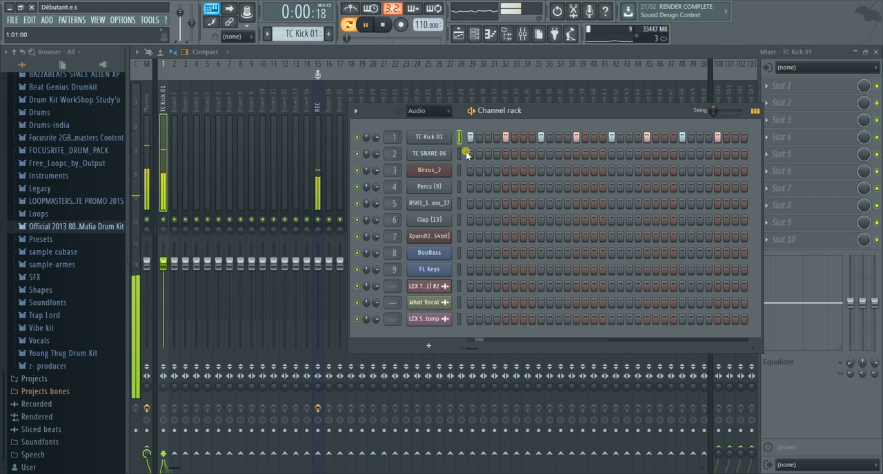
{"action": "left_click", "coordinate": [175, 119]}
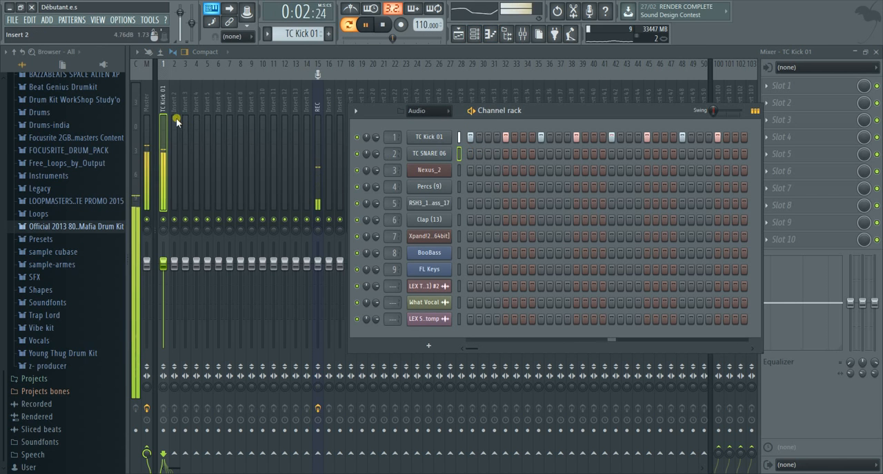
{"action": "key", "text": "ctrl+l"}
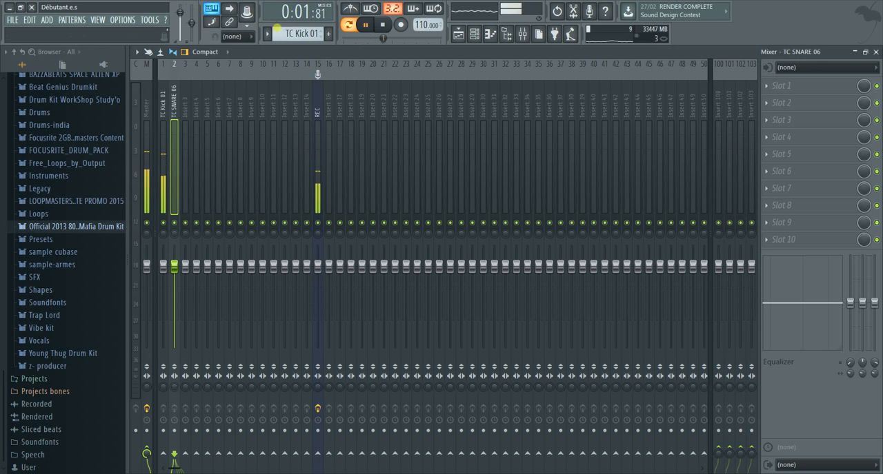
Switch to the TC SNARE 06 pattern and play it with the channel rack shown over the mixer
{"action": "scroll", "coordinate": [288, 38], "scroll_direction": "up", "scroll_amount": 1}
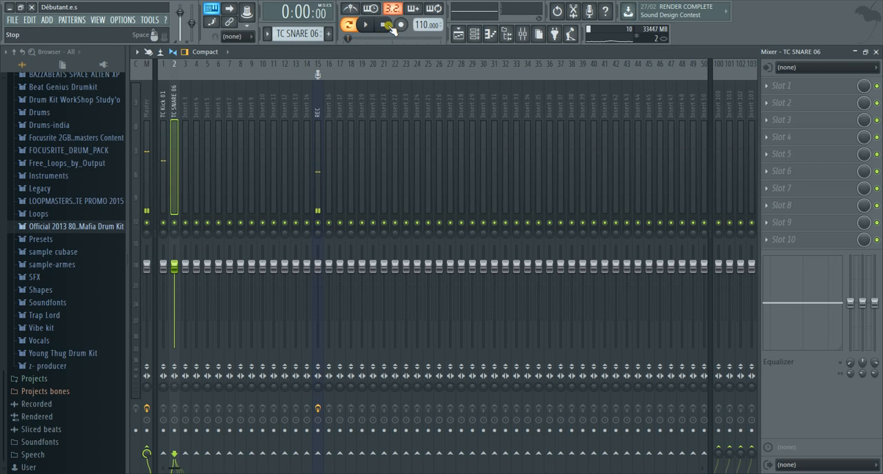
{"action": "left_click", "coordinate": [360, 21]}
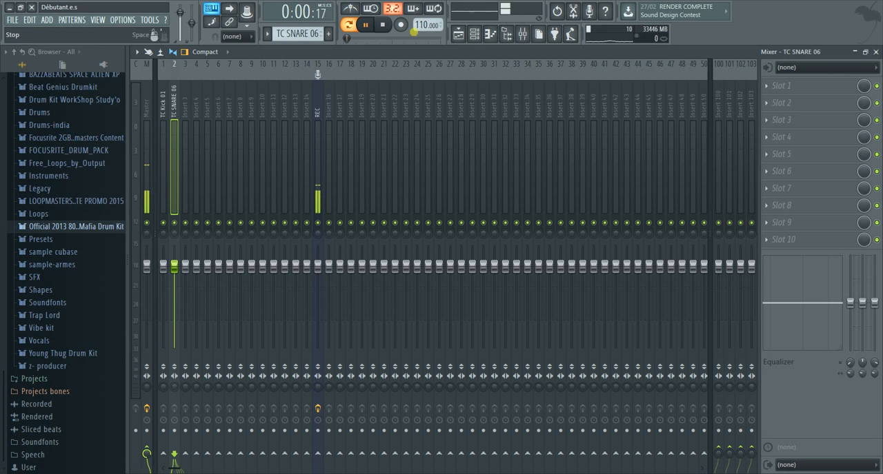
{"action": "left_click", "coordinate": [473, 34]}
{"action": "left_click", "coordinate": [572, 153]}
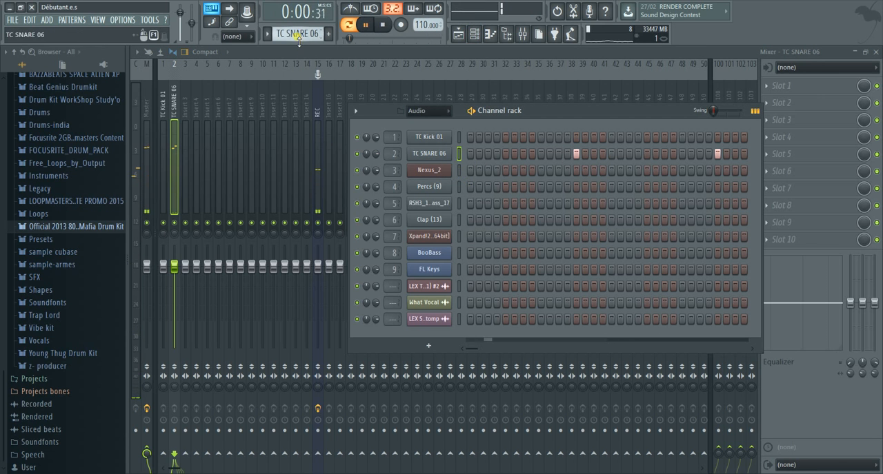
With the Nexus_2 pattern playing, route the Nexus_2 channel to mixer insert 3 and the Percs (9) channel to insert 4
{"action": "left_click", "coordinate": [459, 170]}
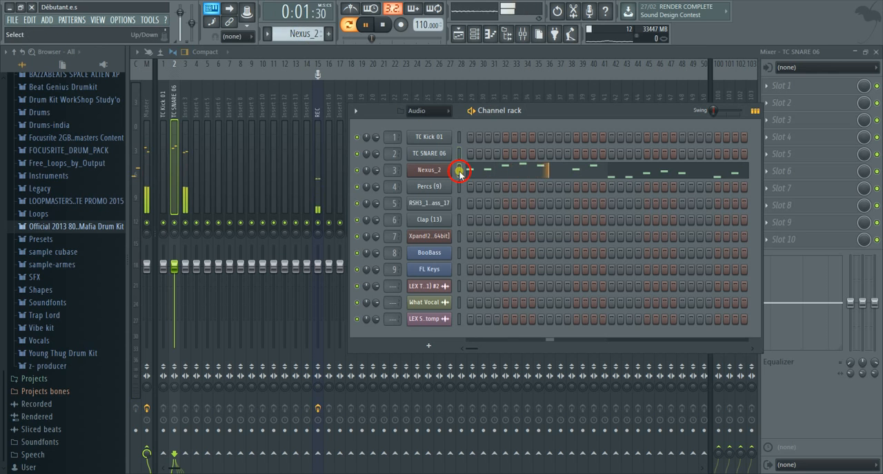
{"action": "left_click", "coordinate": [185, 148]}
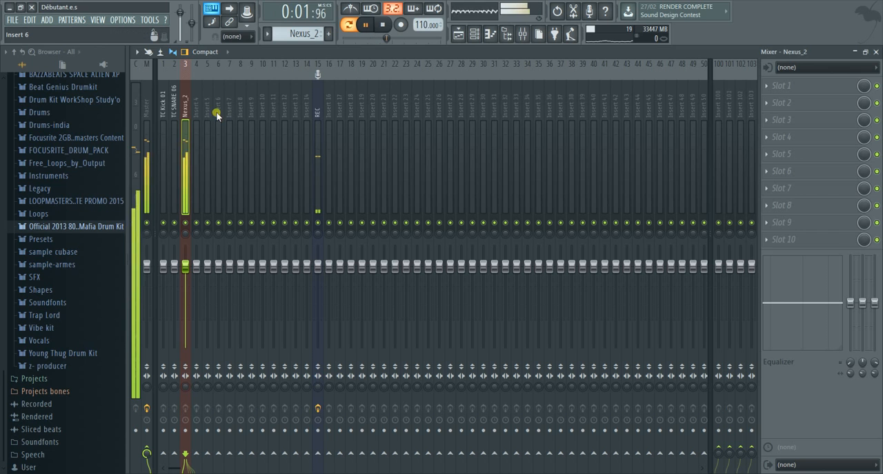
{"action": "left_click", "coordinate": [474, 34]}
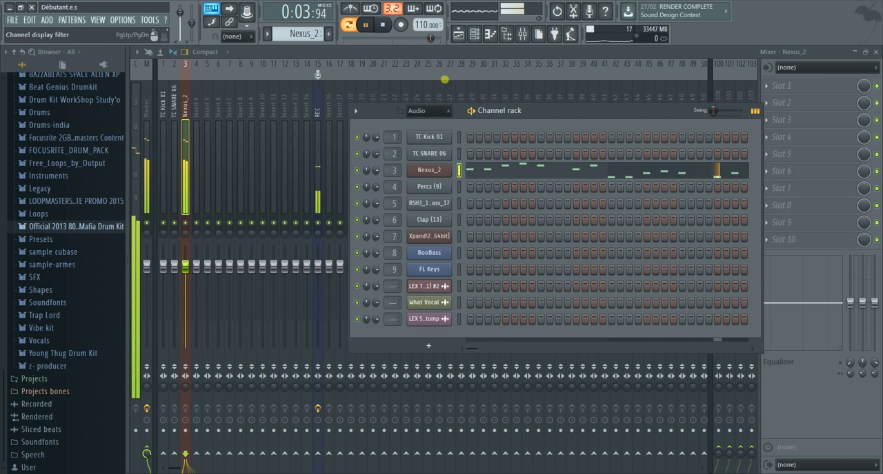
{"action": "left_click", "coordinate": [460, 186]}
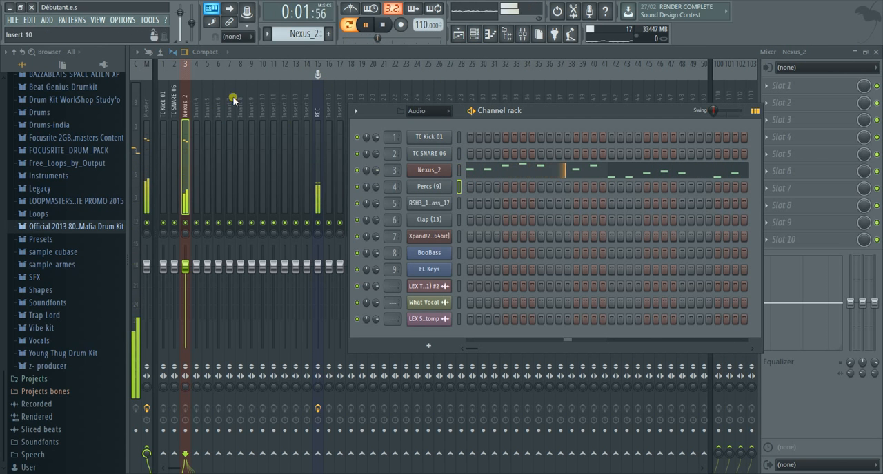
{"action": "left_click", "coordinate": [197, 116]}
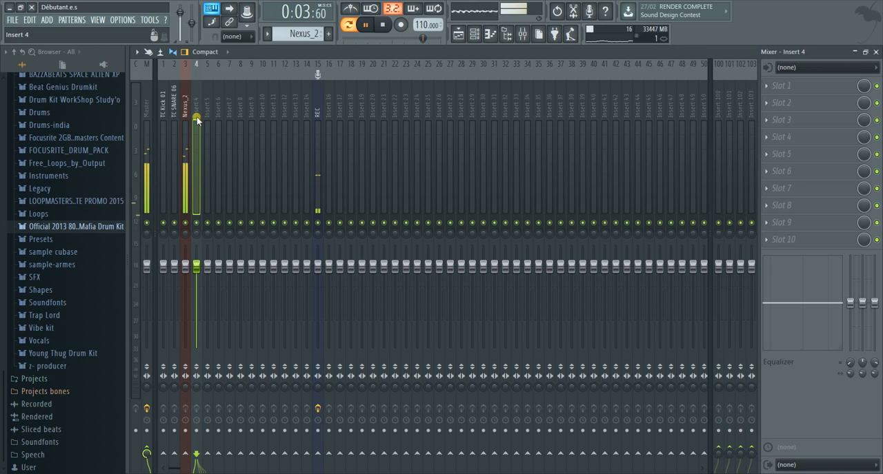
{"action": "key", "text": "ctrl+l"}
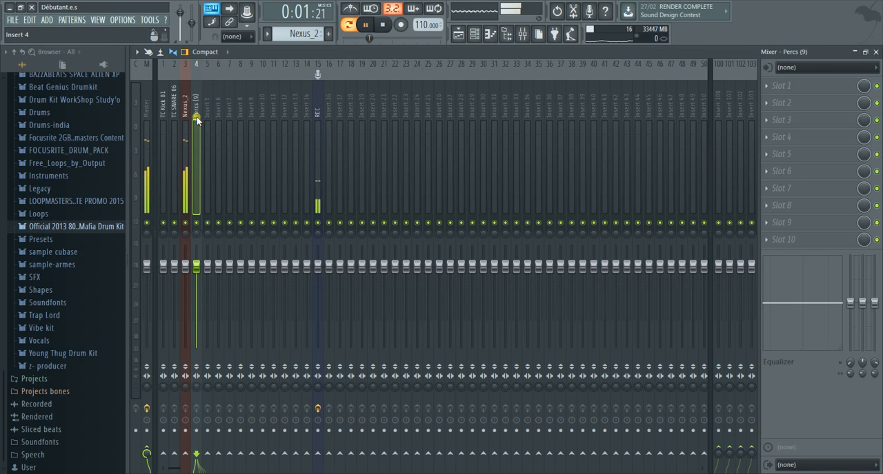
Select the RSH3_128_A_Synth_Bass_17 channel and route it to mixer insert 5
{"action": "left_click", "coordinate": [490, 33]}
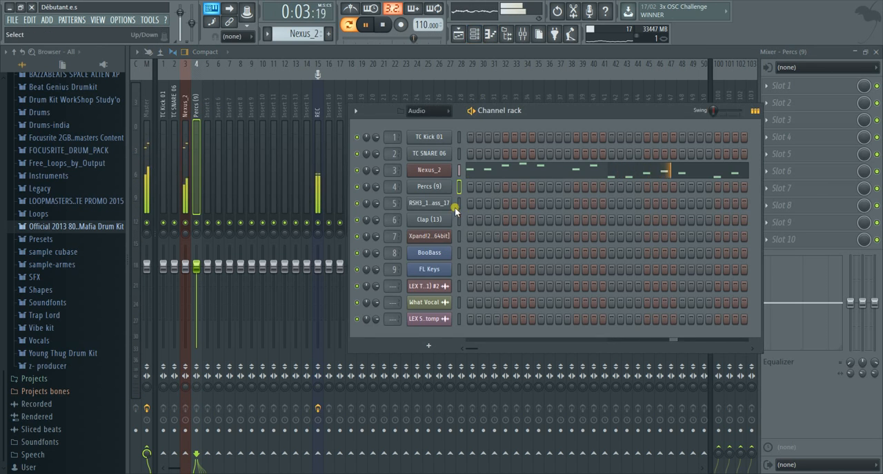
{"action": "left_click", "coordinate": [459, 203]}
{"action": "right_click", "coordinate": [450, 202]}
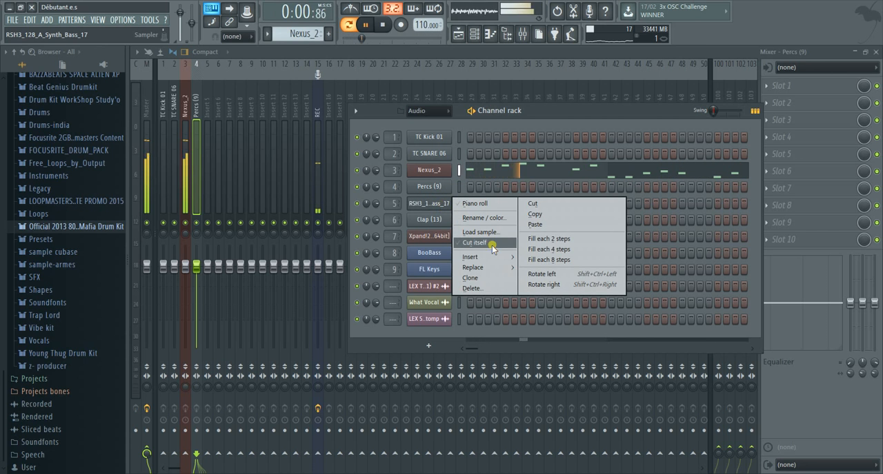
{"action": "left_click", "coordinate": [463, 122]}
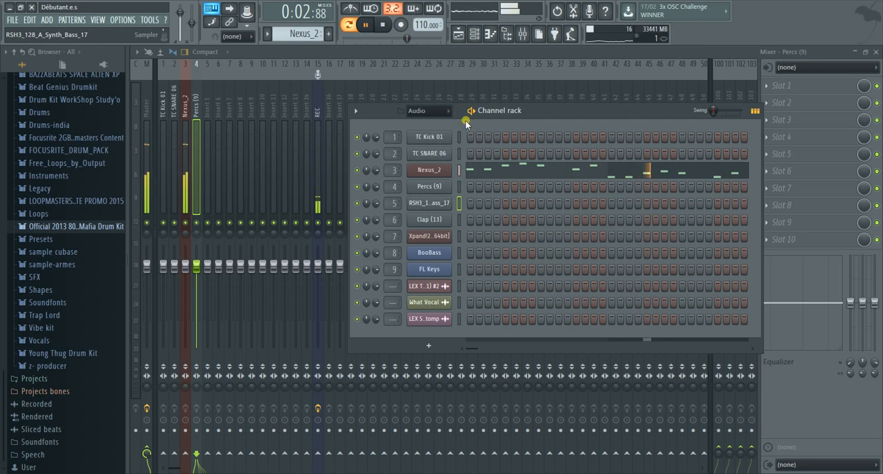
{"action": "right_click", "coordinate": [194, 175]}
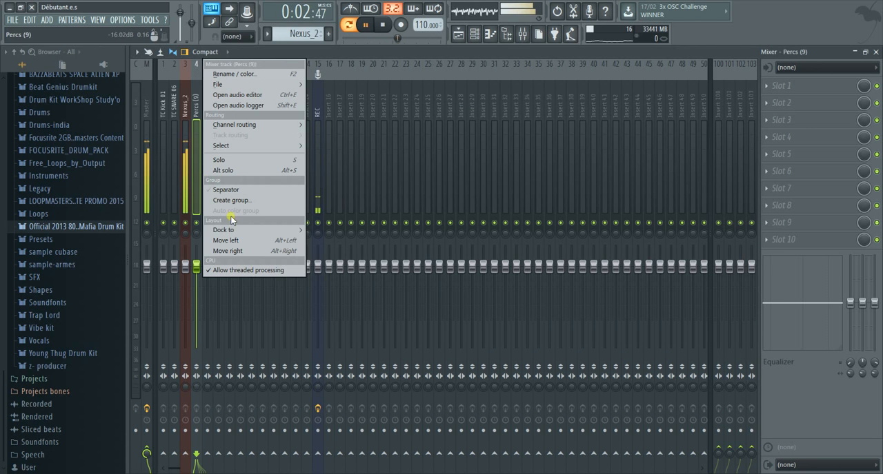
{"action": "mouse_move", "coordinate": [240, 126]}
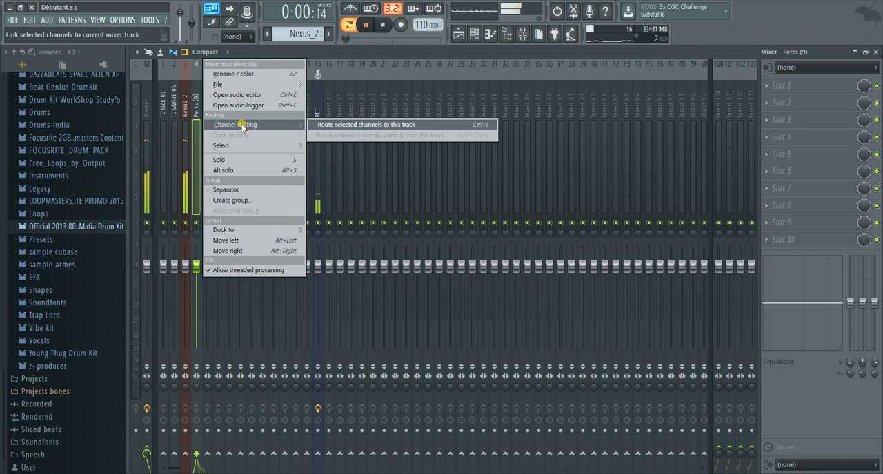
{"action": "key", "text": "Escape"}
{"action": "left_click", "coordinate": [208, 130]}
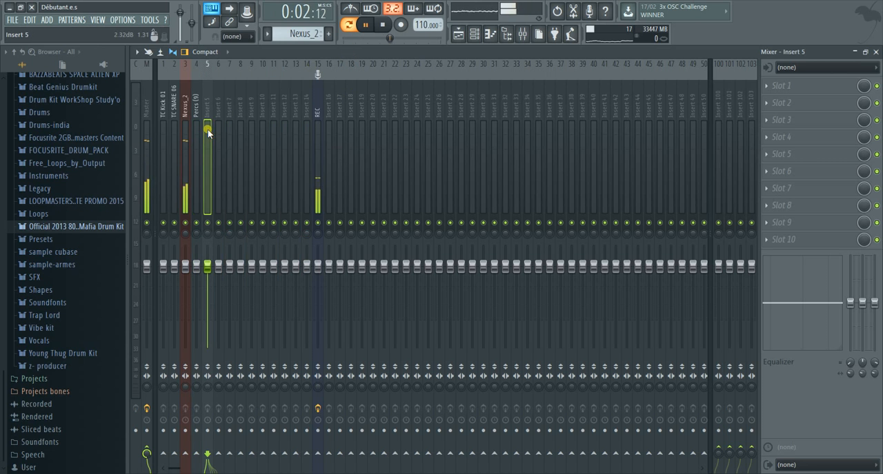
{"action": "right_click", "coordinate": [208, 129]}
{"action": "mouse_move", "coordinate": [247, 128]}
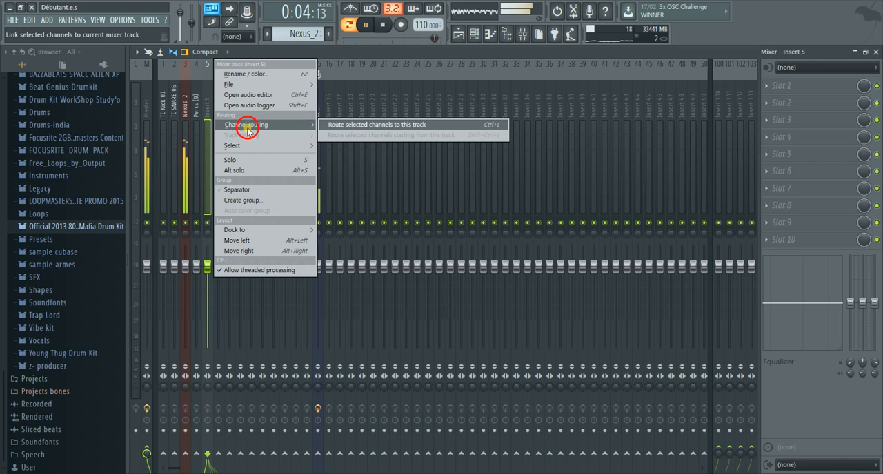
{"action": "left_click", "coordinate": [355, 126]}
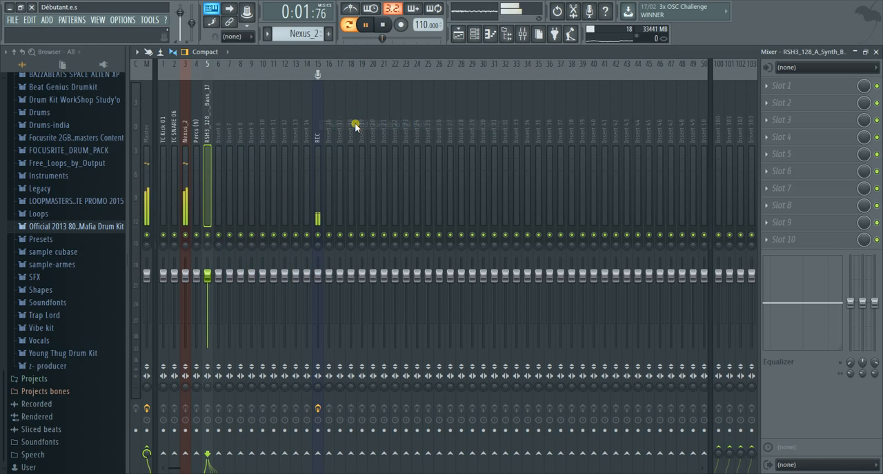
Route the selected synth bass channel to mixer insert 6 and stop playback
{"action": "right_click", "coordinate": [222, 145]}
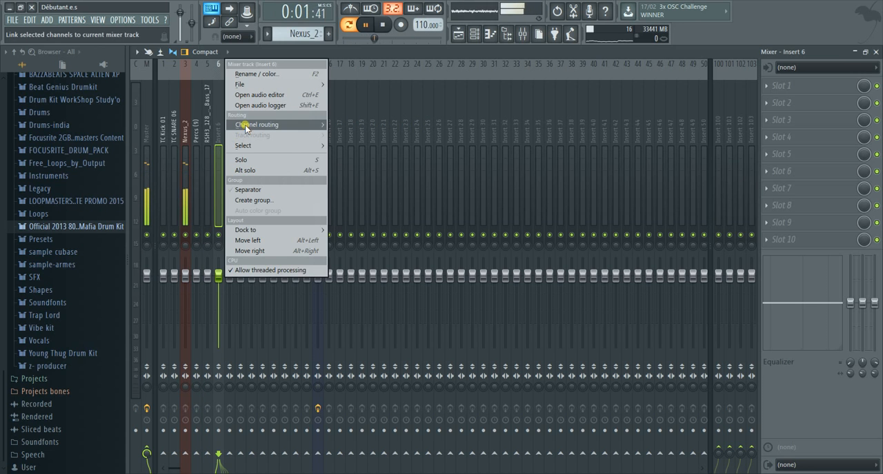
{"action": "left_click", "coordinate": [246, 126]}
{"action": "left_click", "coordinate": [350, 128]}
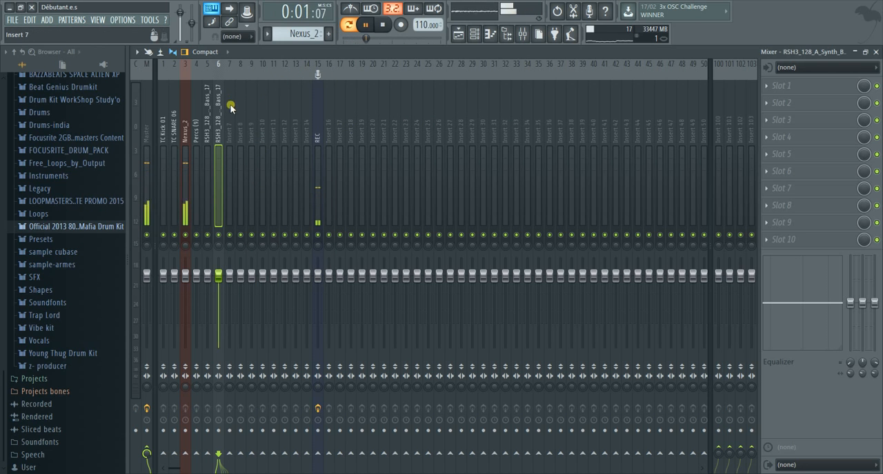
{"action": "key", "text": "space"}
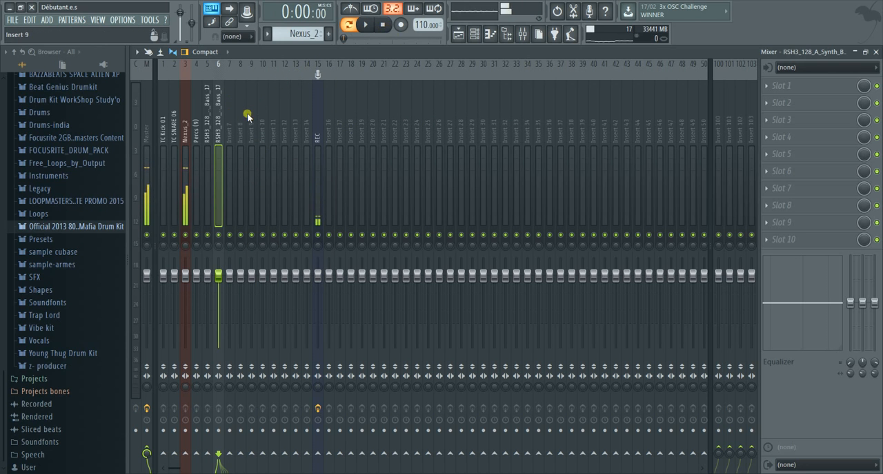
{"action": "right_click", "coordinate": [218, 117]}
{"action": "left_click", "coordinate": [245, 69]}
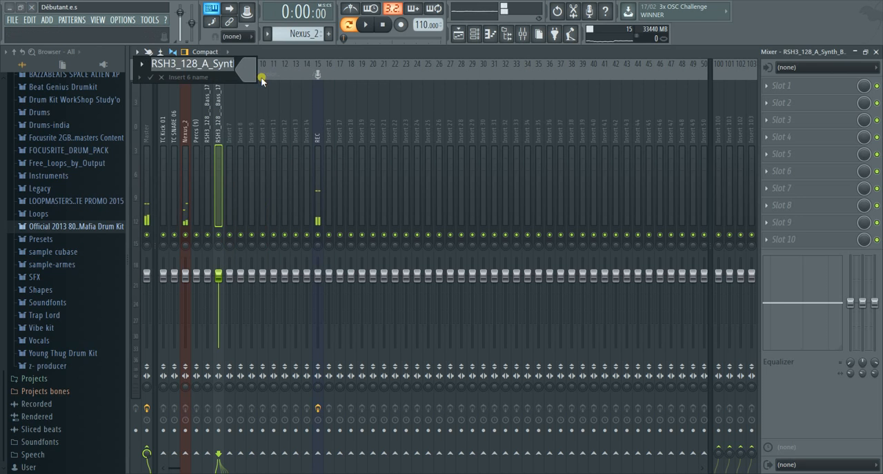
{"action": "key", "text": "BackSpace"}
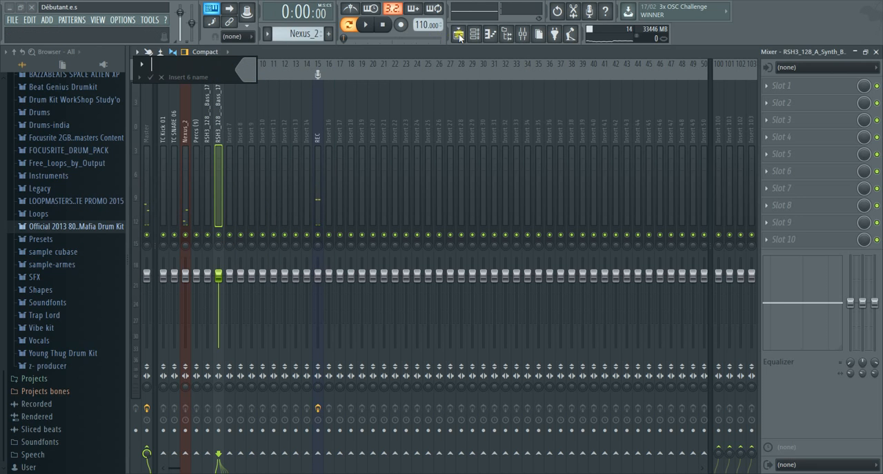
{"action": "key", "text": "Escape"}
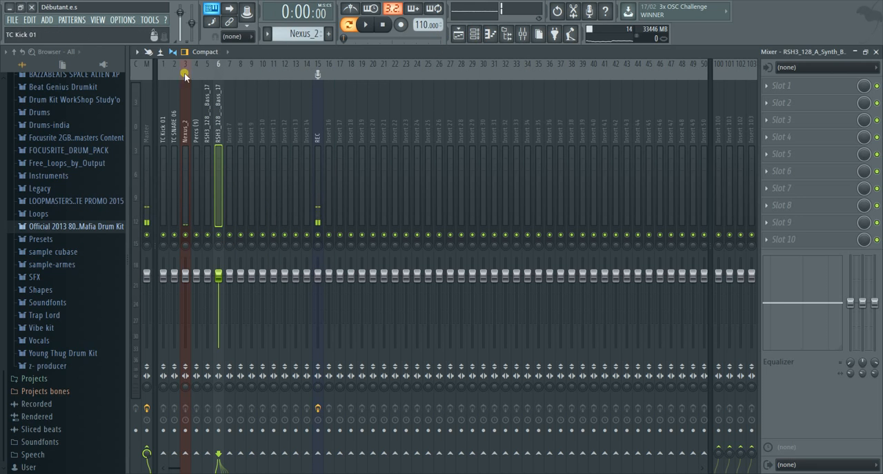
Select the Clap (13) channel, then rename mixer insert 6 as clap and give it a muted red colour
{"action": "left_click", "coordinate": [485, 40]}
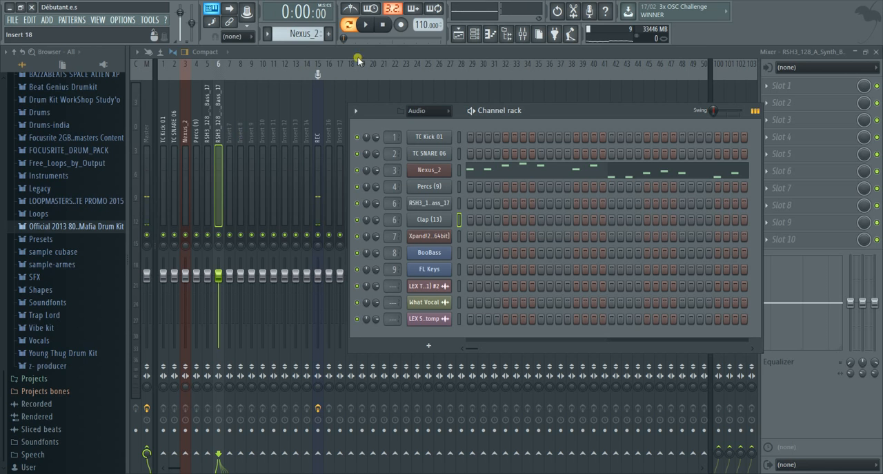
{"action": "left_click", "coordinate": [225, 178]}
{"action": "left_click", "coordinate": [219, 172]}
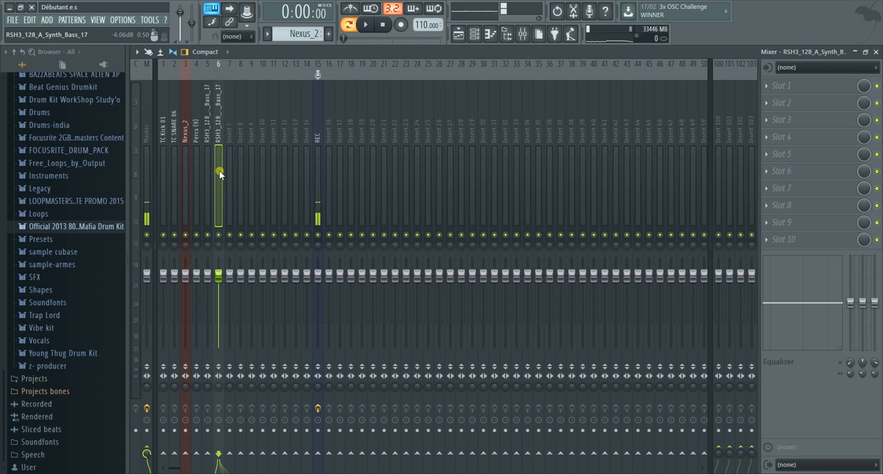
{"action": "right_click", "coordinate": [219, 125]}
{"action": "left_click", "coordinate": [247, 74]}
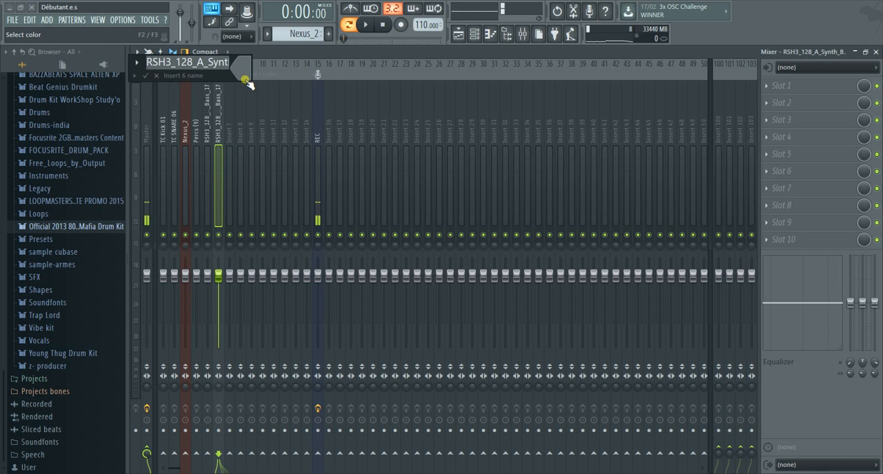
{"action": "type", "text": "C"}
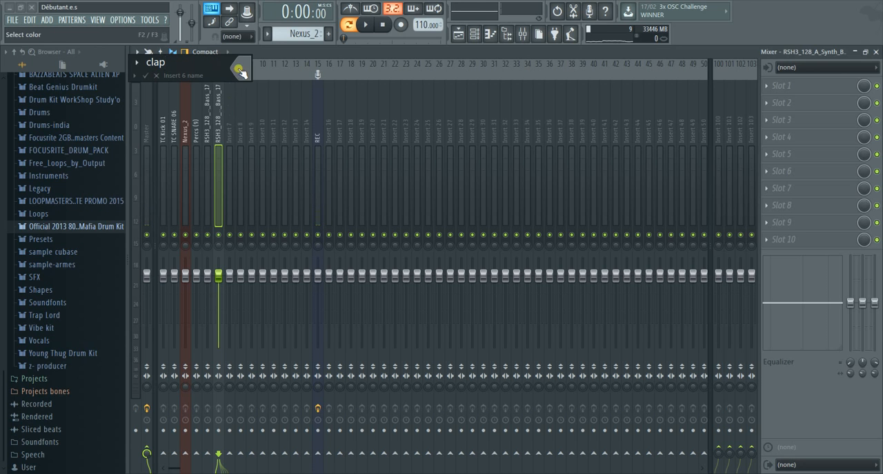
{"action": "left_click", "coordinate": [239, 70]}
{"action": "left_click", "coordinate": [379, 122]}
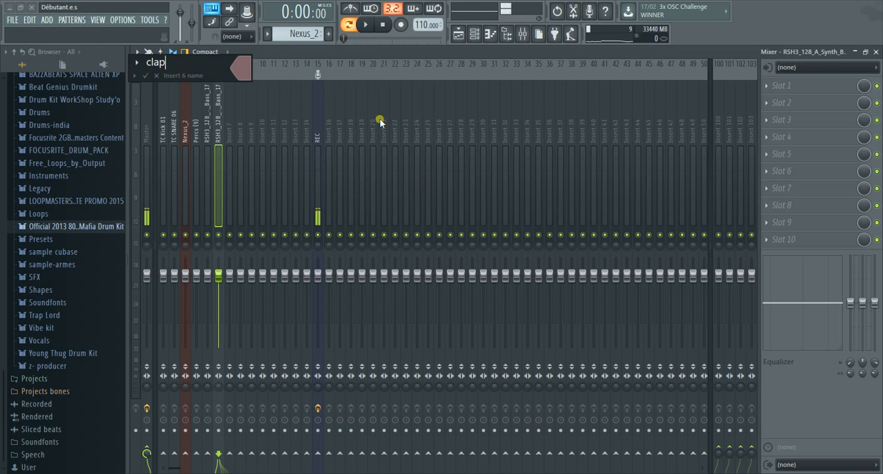
{"action": "key", "text": "Return"}
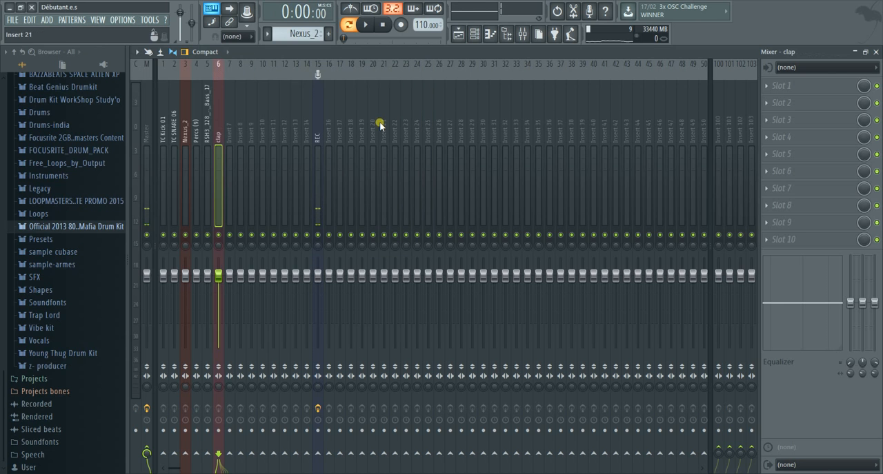
Select the Xpand!2_x64 channel and route it to mixer insert 7
{"action": "left_click", "coordinate": [474, 32]}
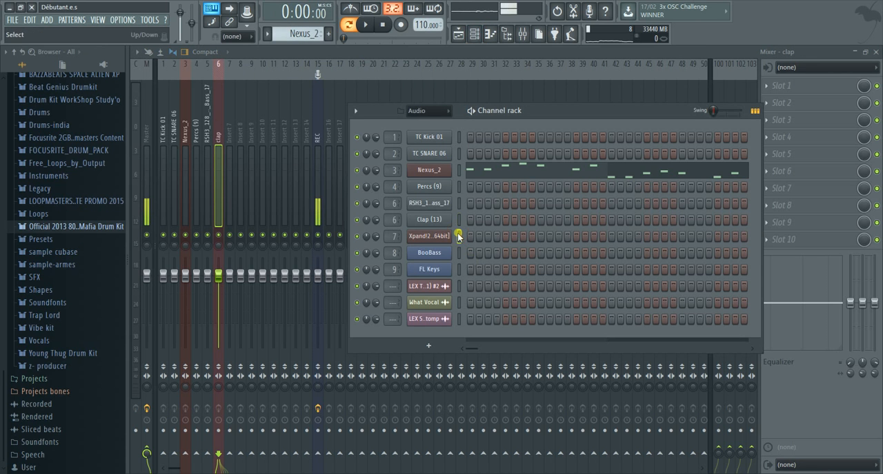
{"action": "right_click", "coordinate": [233, 64]}
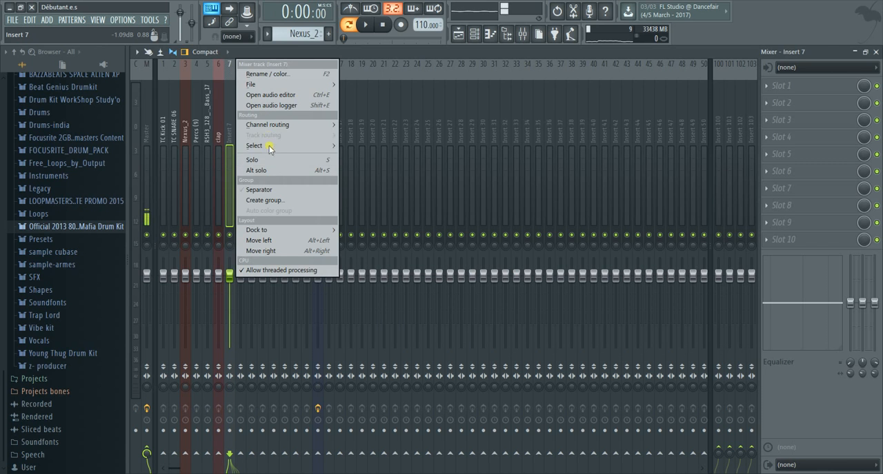
{"action": "mouse_move", "coordinate": [282, 125]}
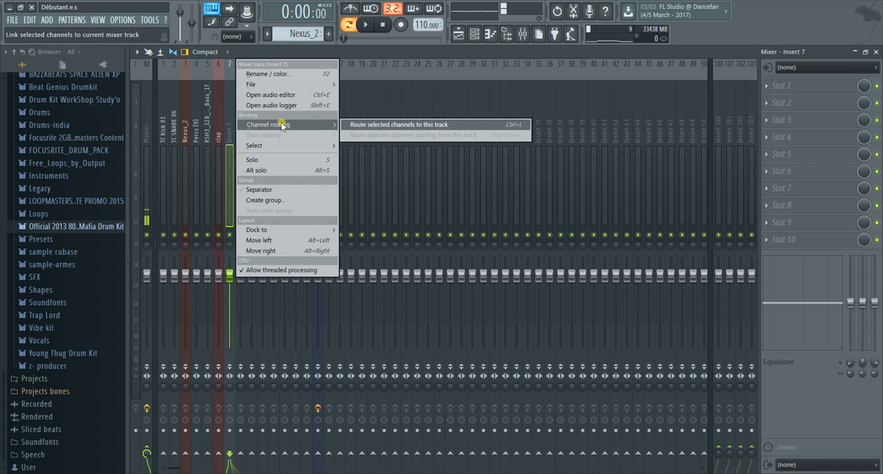
{"action": "left_click", "coordinate": [388, 124]}
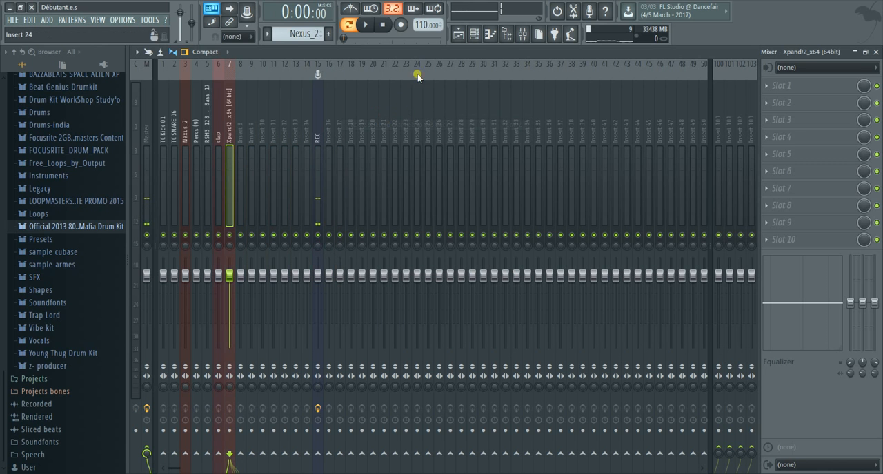
Select the BooBass channel and route it to mixer insert 8
{"action": "left_click", "coordinate": [476, 35]}
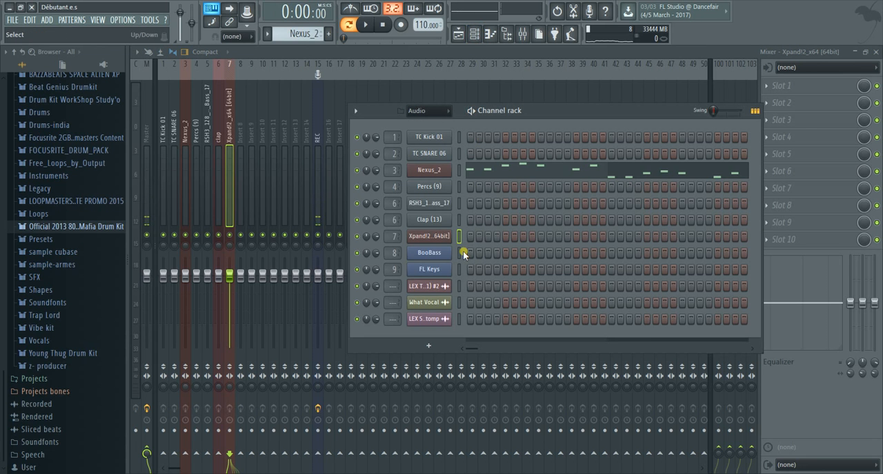
{"action": "right_click", "coordinate": [242, 156]}
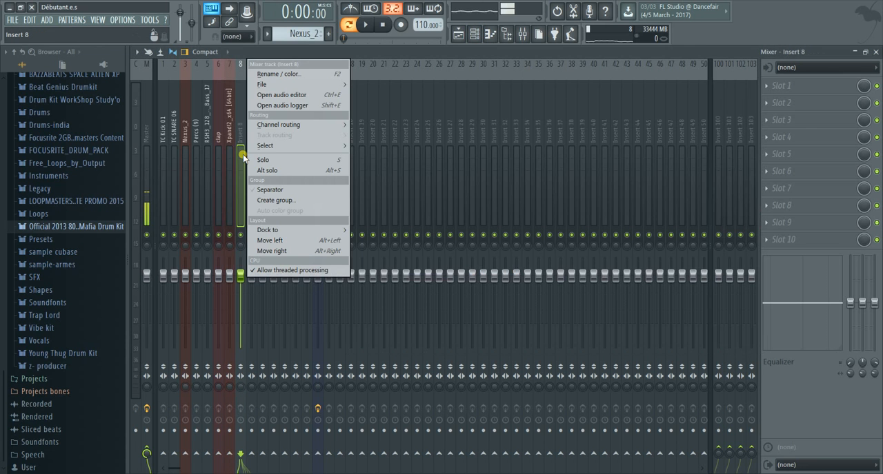
{"action": "mouse_move", "coordinate": [338, 128]}
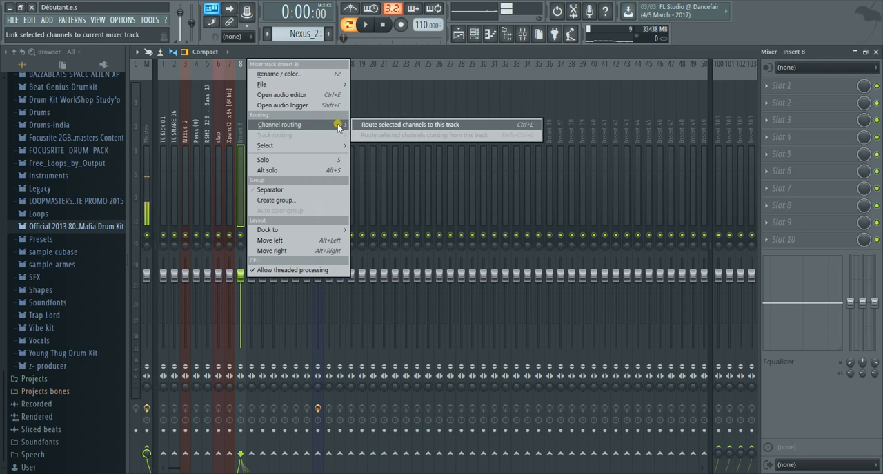
{"action": "left_click", "coordinate": [371, 127]}
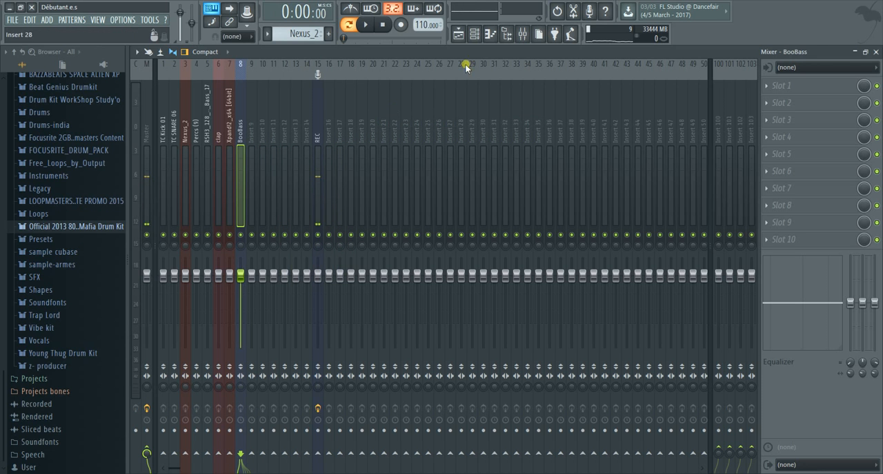
Select the FL Keys channel and route it to mixer insert 9
{"action": "left_click", "coordinate": [473, 33]}
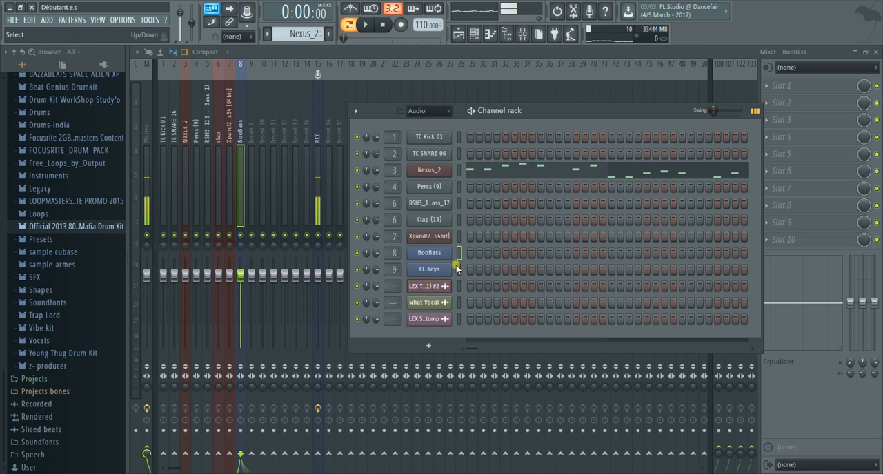
{"action": "left_click", "coordinate": [254, 157]}
{"action": "right_click", "coordinate": [254, 156]}
{"action": "mouse_move", "coordinate": [337, 122]}
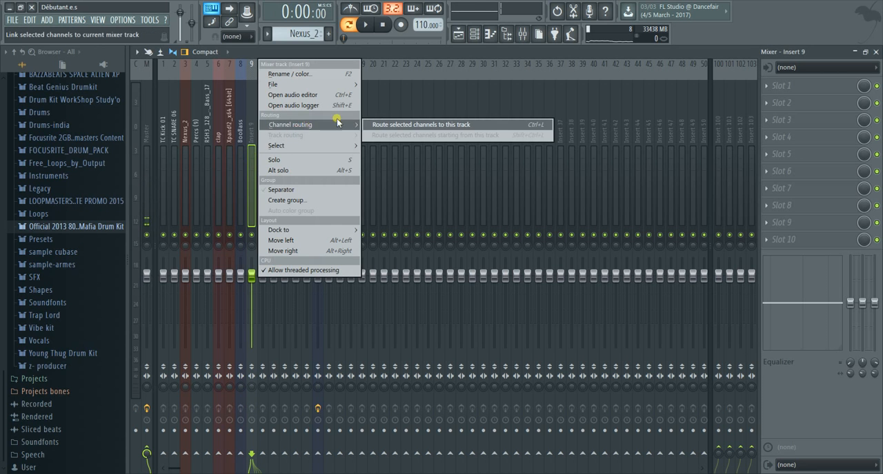
{"action": "left_click", "coordinate": [385, 126]}
Select the LEX TRAP Crash(1) #2 channel together with mixer insert 10
{"action": "left_click", "coordinate": [474, 33]}
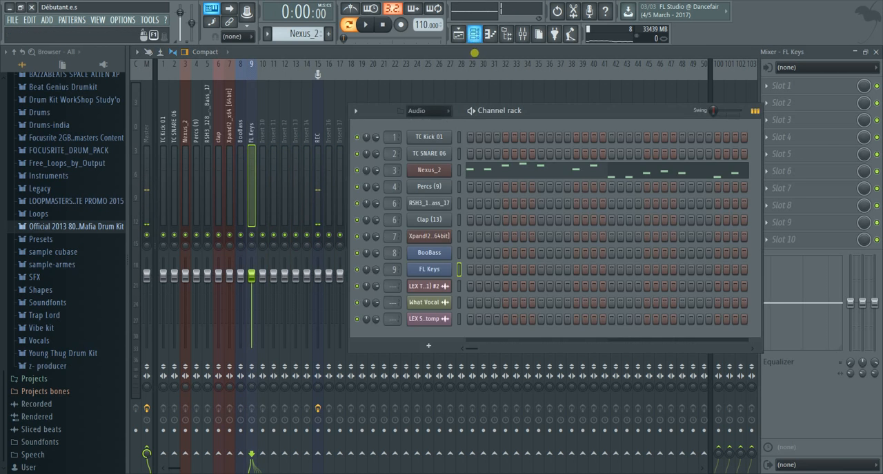
{"action": "left_click", "coordinate": [262, 163]}
{"action": "right_click", "coordinate": [262, 163]}
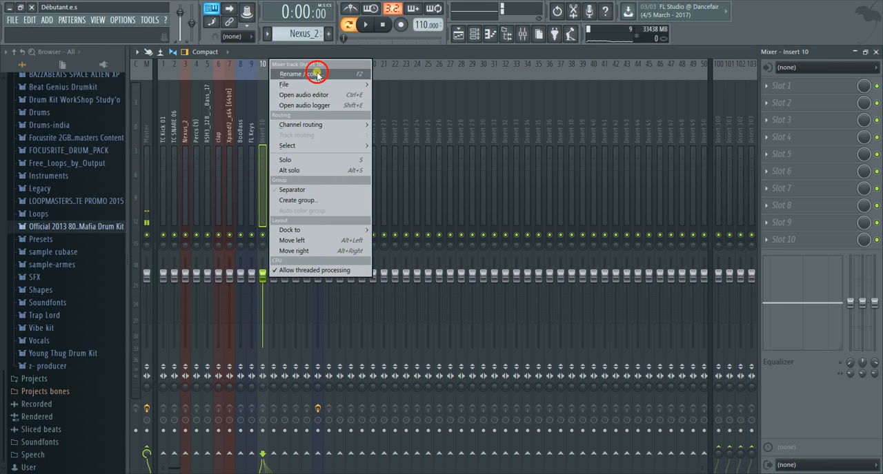
{"action": "left_click", "coordinate": [316, 74]}
{"action": "left_click", "coordinate": [314, 64]}
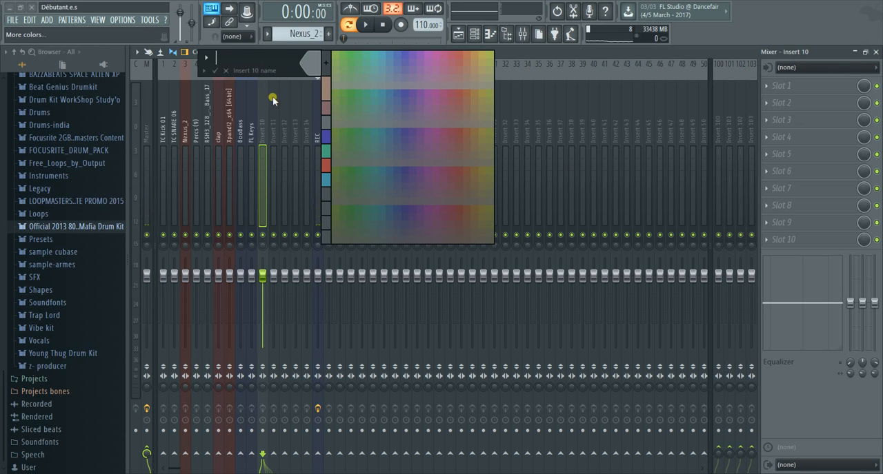
{"action": "left_click", "coordinate": [228, 70]}
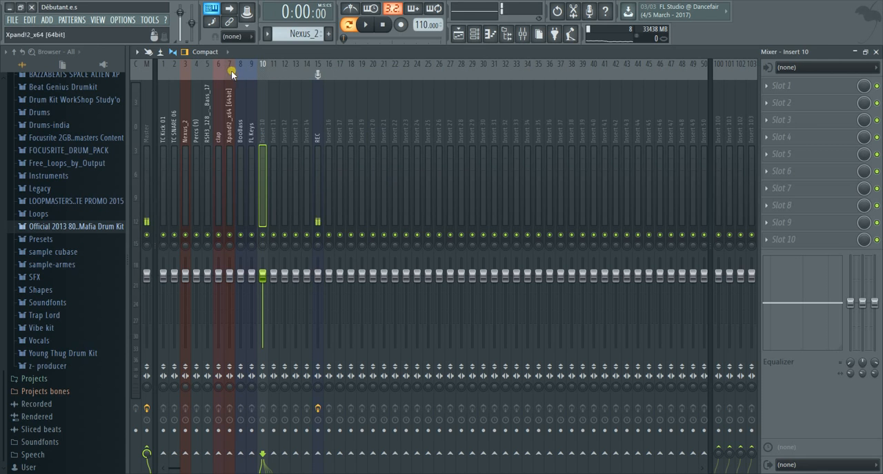
Route the selected LEX TRAP Crash(1) #2 channel to mixer insert 10
{"action": "right_click", "coordinate": [269, 159]}
{"action": "mouse_move", "coordinate": [304, 126]}
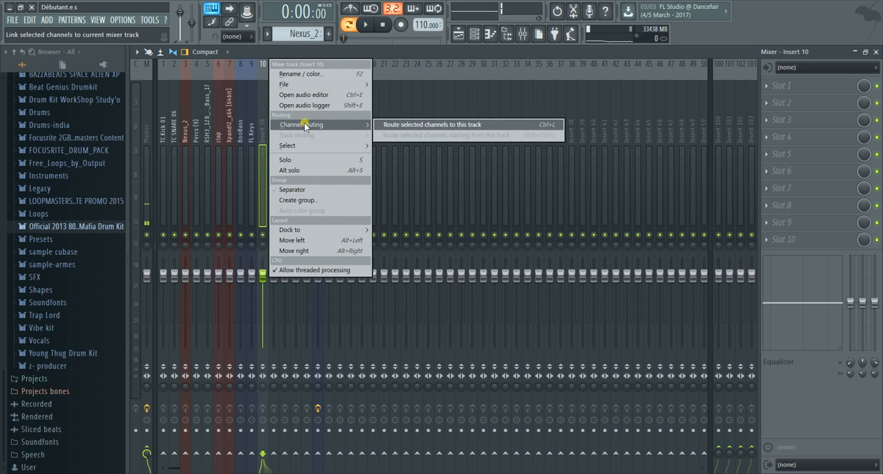
{"action": "left_click", "coordinate": [391, 126]}
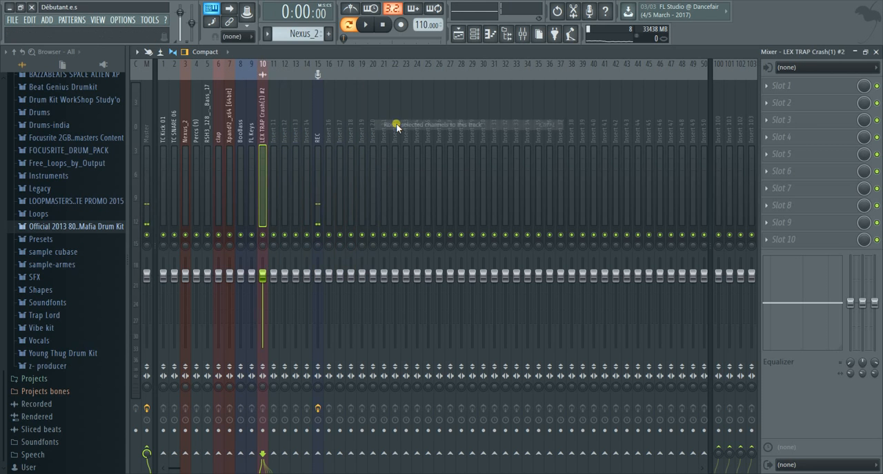
Select the What Vocal channel and route it to mixer insert 11
{"action": "left_click", "coordinate": [476, 36]}
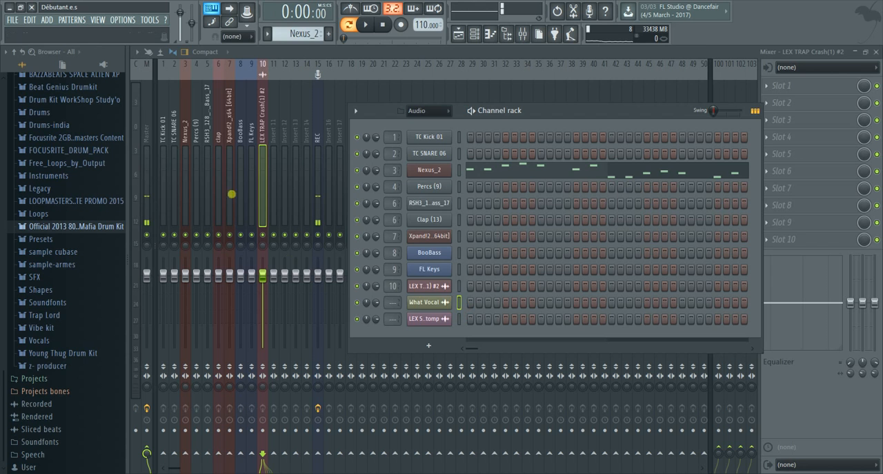
{"action": "left_click", "coordinate": [274, 171]}
{"action": "right_click", "coordinate": [276, 163]}
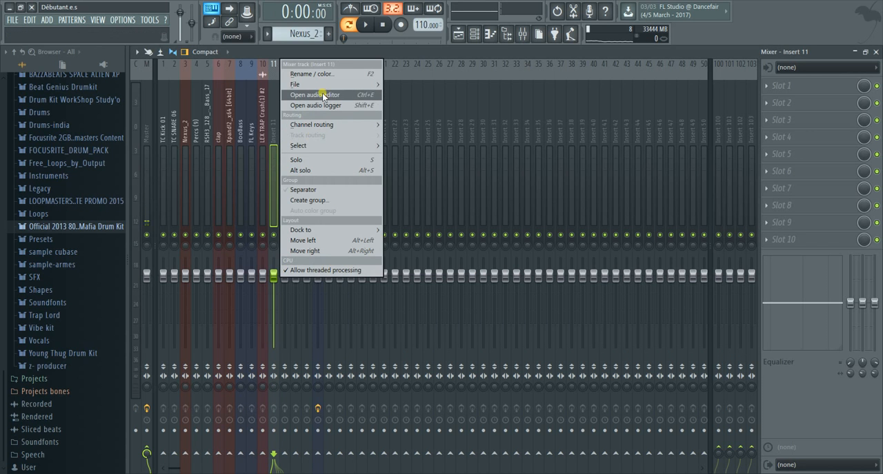
{"action": "mouse_move", "coordinate": [325, 83]}
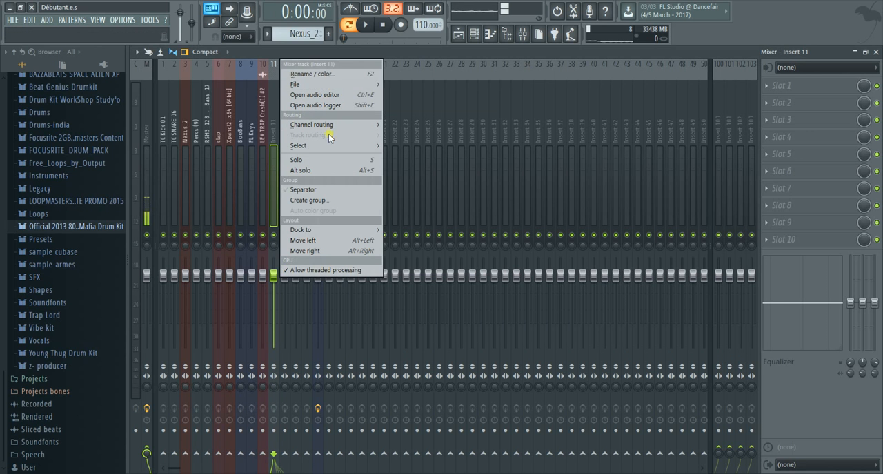
{"action": "mouse_move", "coordinate": [339, 125]}
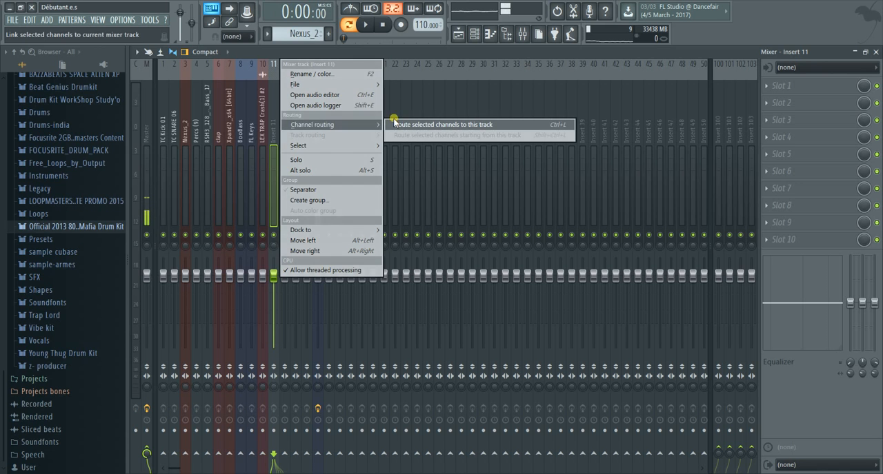
{"action": "left_click", "coordinate": [395, 124]}
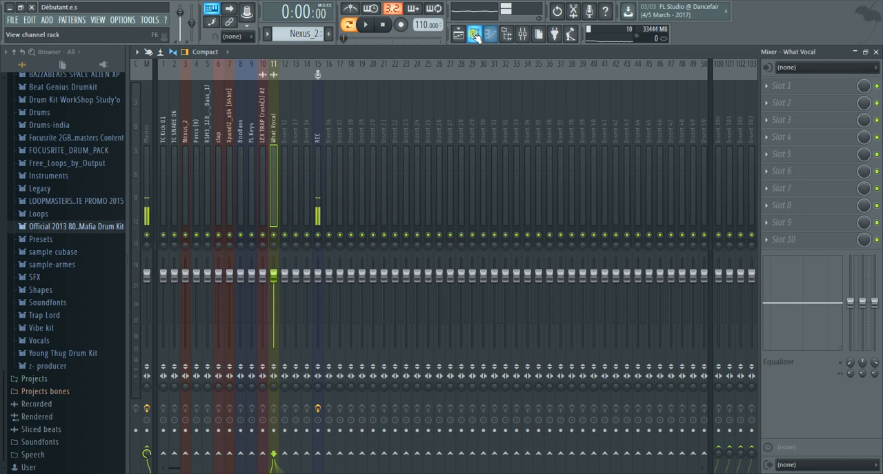
Select the LEX Secret Stomp channel and route it to mixer insert 12
{"action": "left_click", "coordinate": [486, 35]}
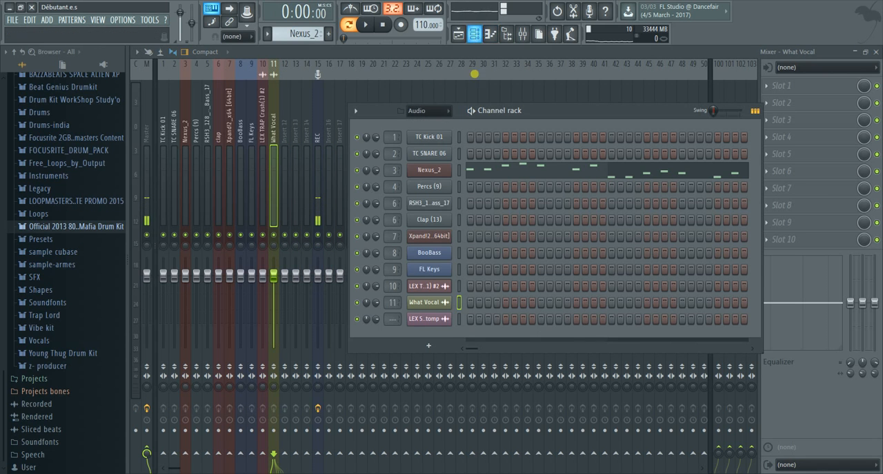
{"action": "left_click", "coordinate": [458, 319]}
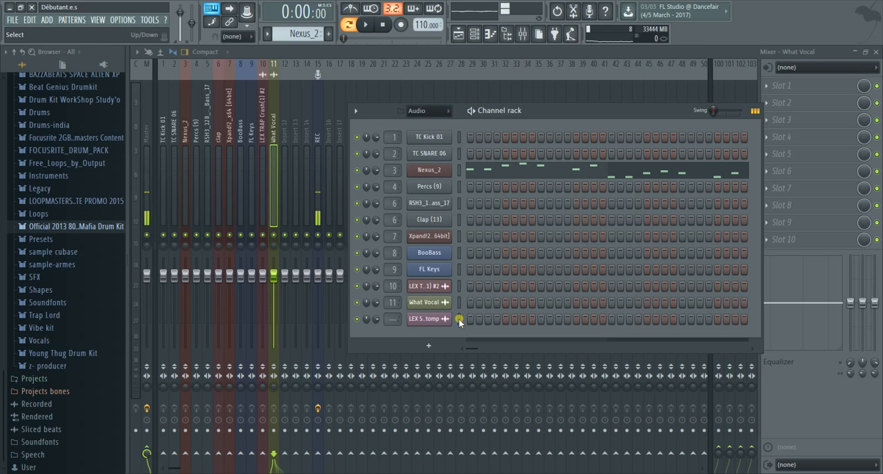
{"action": "left_click", "coordinate": [287, 151]}
{"action": "right_click", "coordinate": [287, 150]}
{"action": "mouse_move", "coordinate": [343, 127]}
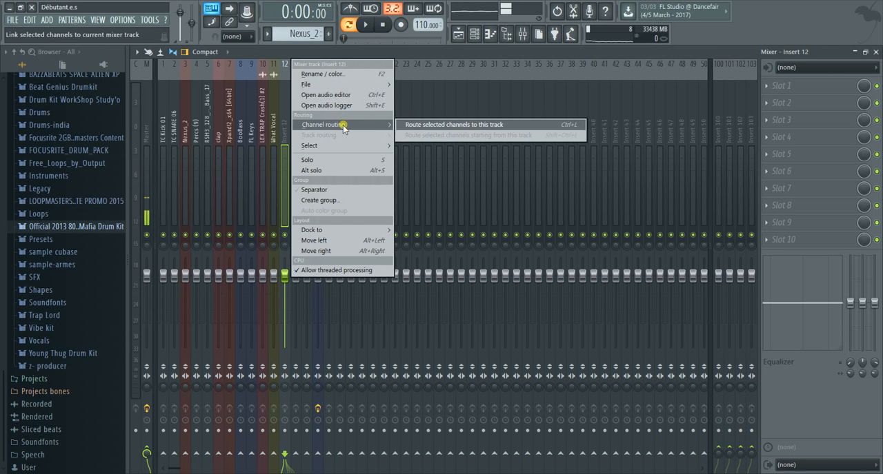
{"action": "left_click", "coordinate": [430, 125]}
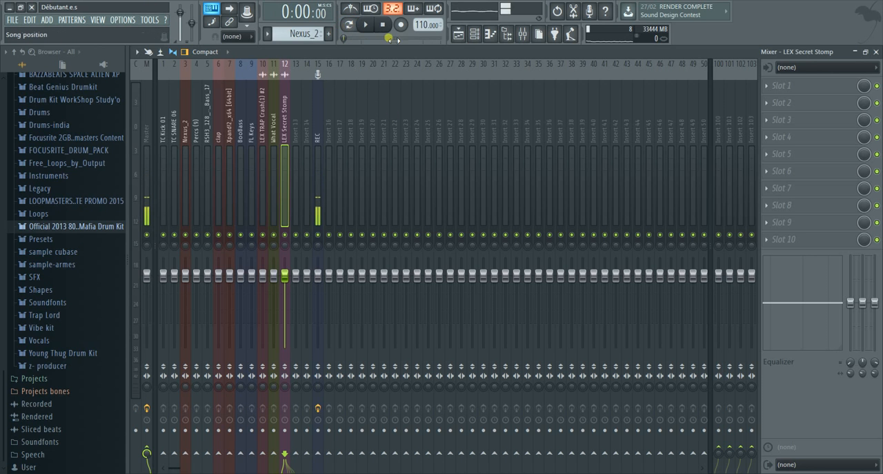
Check the playlist and channel rack, then play the song in the mixer and lower the Xpand!2_x64 insert's volume fader
{"action": "left_click", "coordinate": [459, 34]}
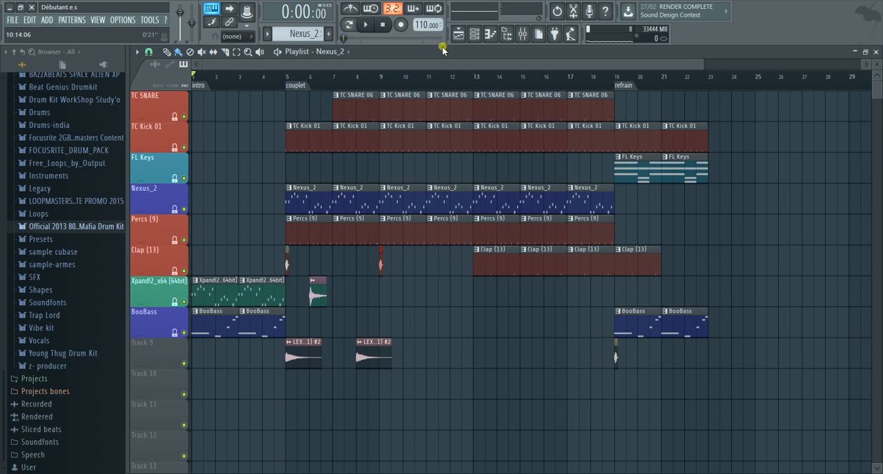
{"action": "left_click", "coordinate": [506, 34]}
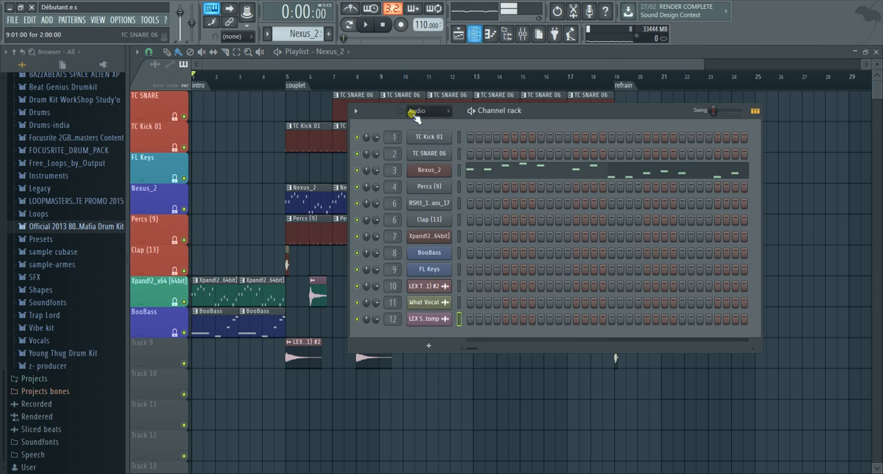
{"action": "left_click", "coordinate": [523, 33]}
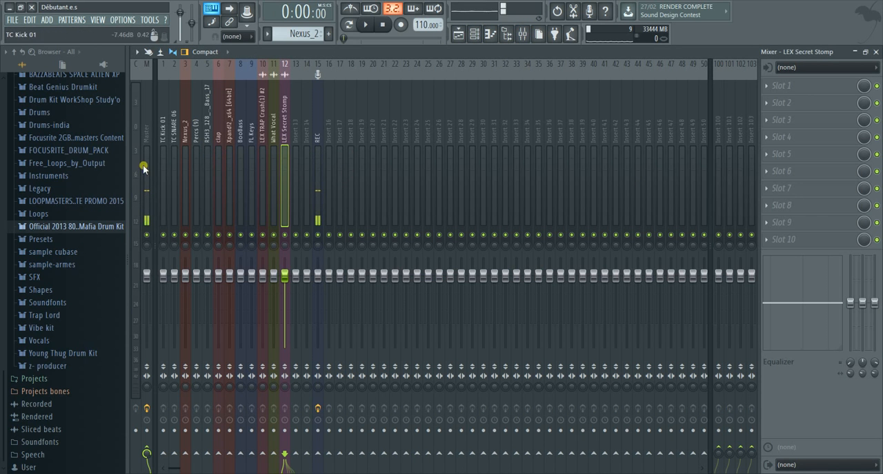
{"action": "left_click", "coordinate": [366, 26]}
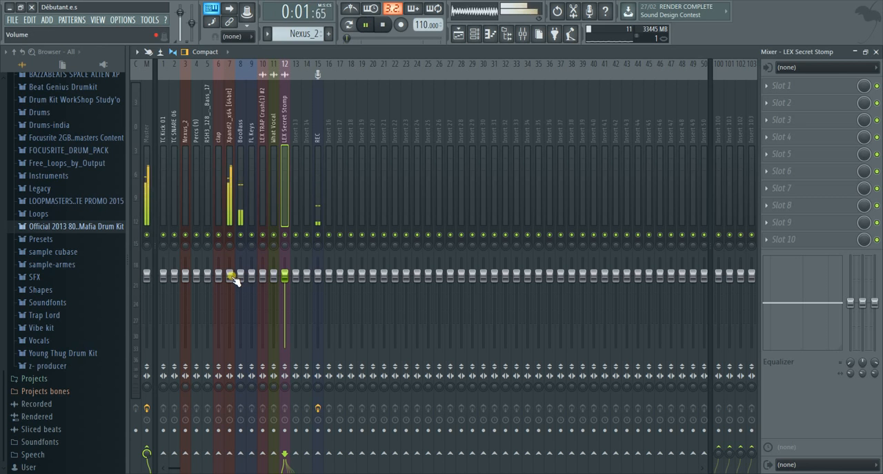
{"action": "left_click_drag", "start_coordinate": [230, 274], "coordinate": [229, 305]}
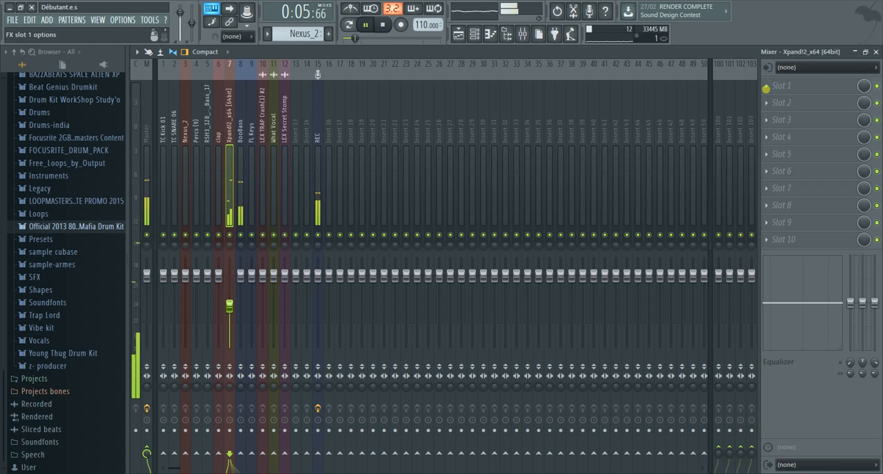
Stop playback and load Fruity Parametric EQ 2 into effect slot 1 of the Xpand!2_x64 insert
{"action": "left_click", "coordinate": [771, 103]}
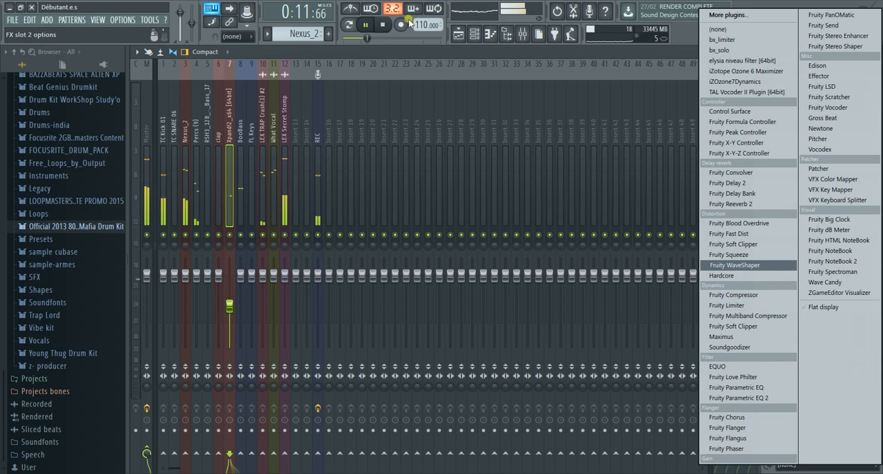
{"action": "left_click", "coordinate": [385, 26]}
{"action": "left_click", "coordinate": [384, 26]}
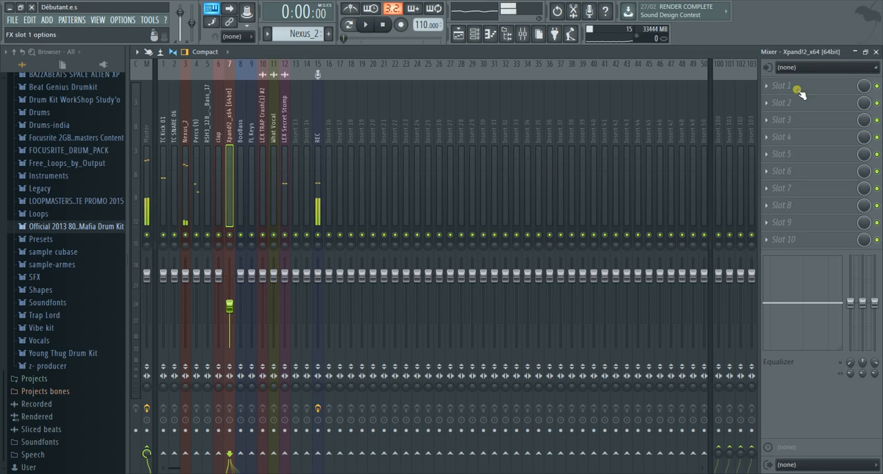
{"action": "left_click", "coordinate": [768, 90]}
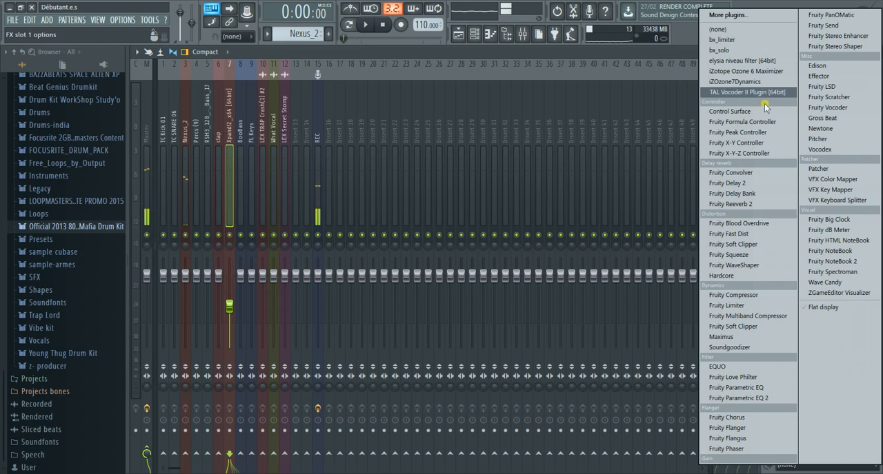
{"action": "left_click", "coordinate": [772, 400]}
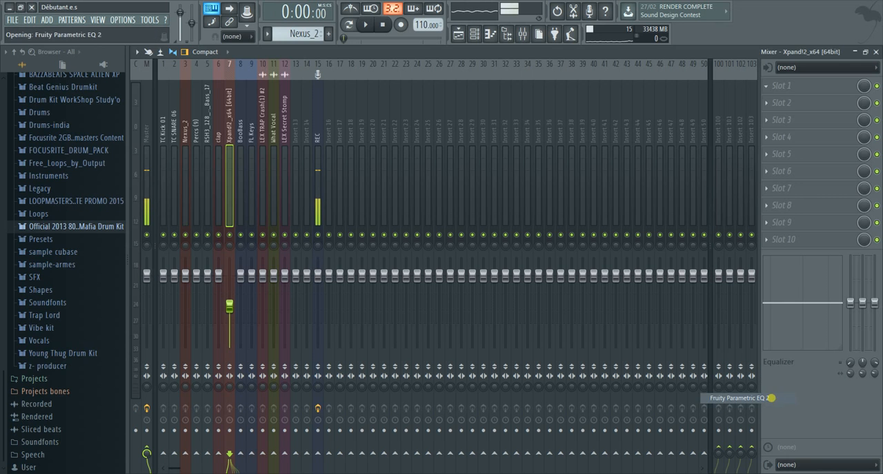
{"action": "left_click_drag", "start_coordinate": [398, 135], "coordinate": [390, 175]}
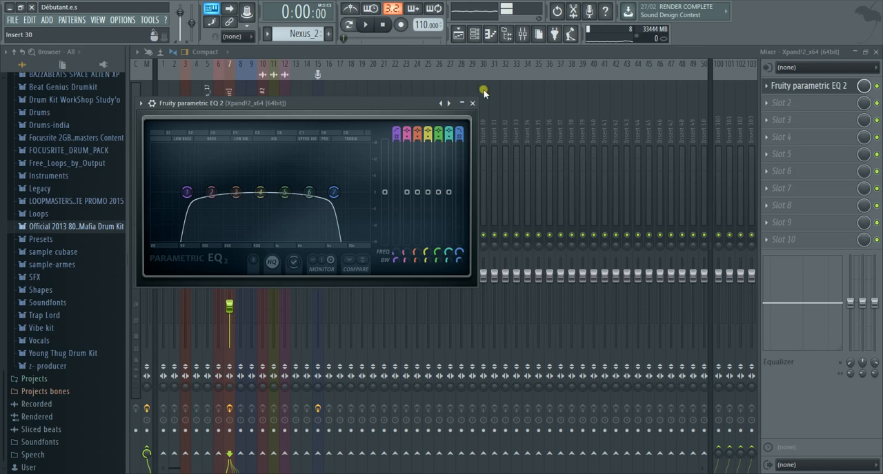
Close the Fruity Parametric EQ 2 window and load Fruity Reeverb 2 into effect slot 2 of the Xpand!2_x64 insert
{"action": "left_click", "coordinate": [462, 103]}
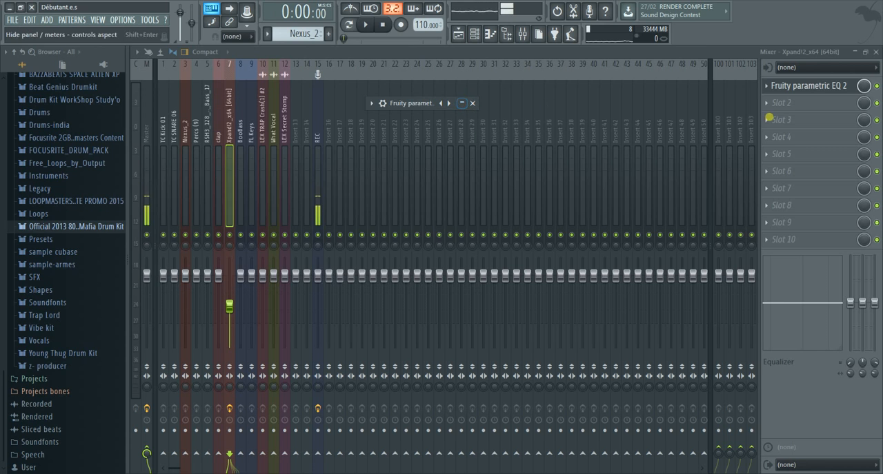
{"action": "left_click", "coordinate": [462, 103]}
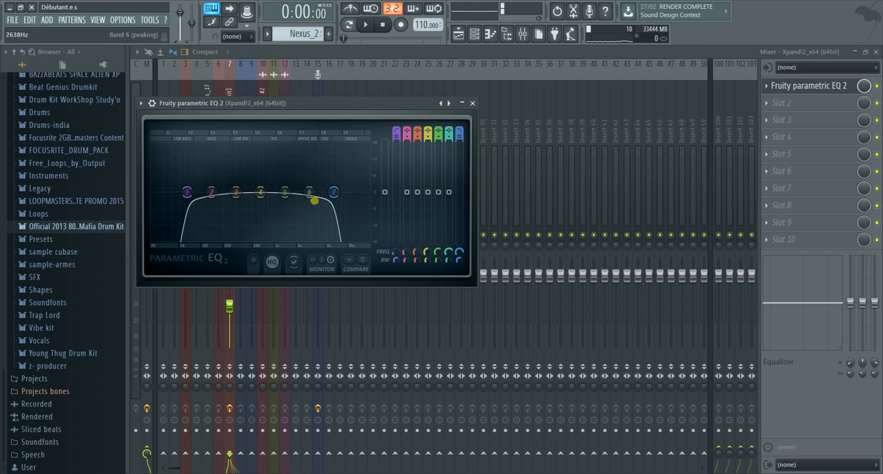
{"action": "left_click", "coordinate": [472, 104]}
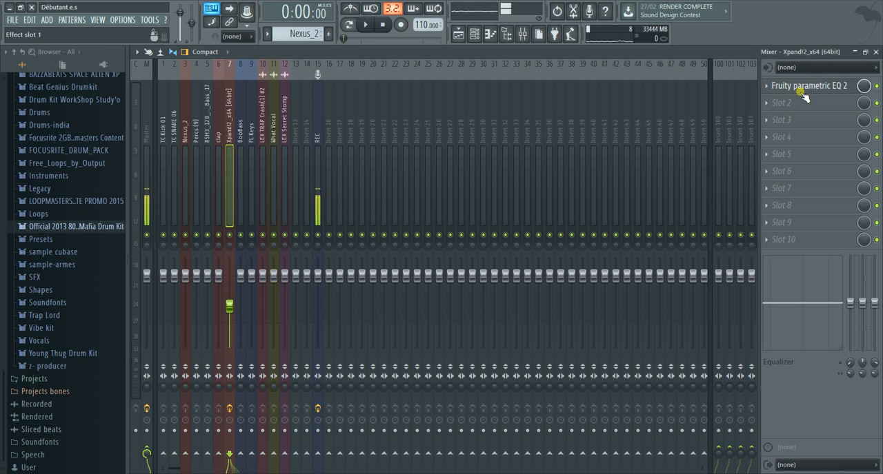
{"action": "left_click", "coordinate": [768, 105]}
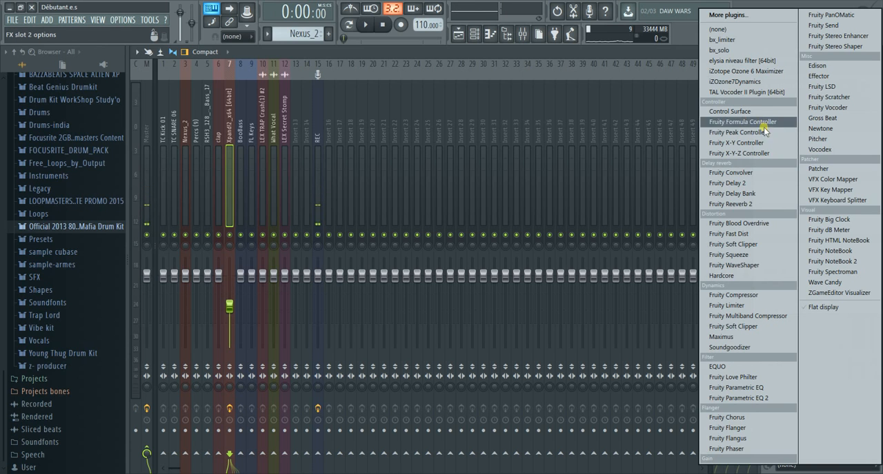
{"action": "left_click", "coordinate": [756, 205]}
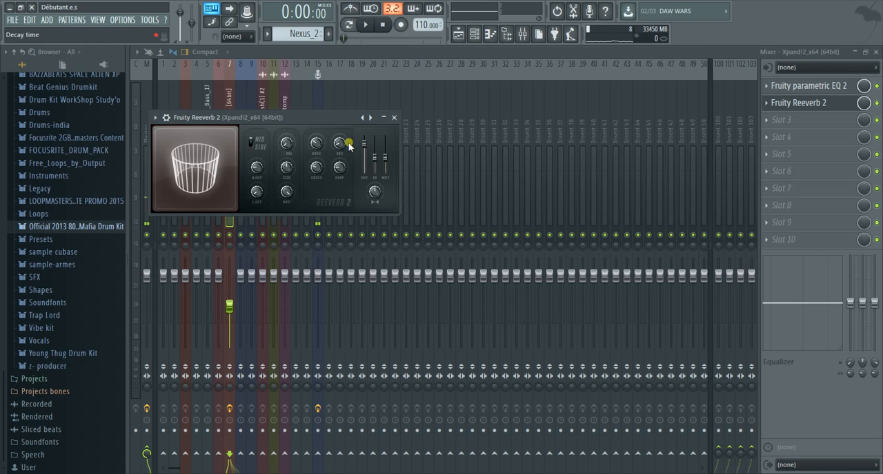
{"action": "left_click_drag", "start_coordinate": [281, 116], "coordinate": [518, 112]}
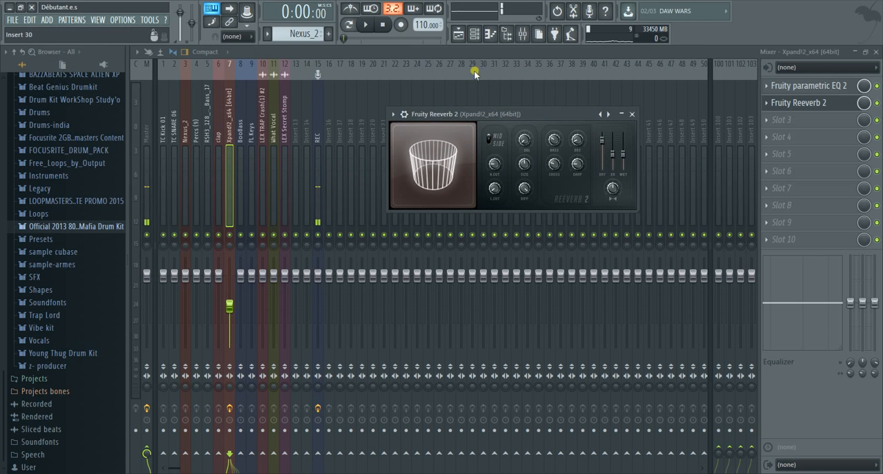
Select the Xpand!2_x64 pattern and start playing it in pattern mode
{"action": "scroll", "coordinate": [294, 40], "scroll_direction": "down", "scroll_amount": 1}
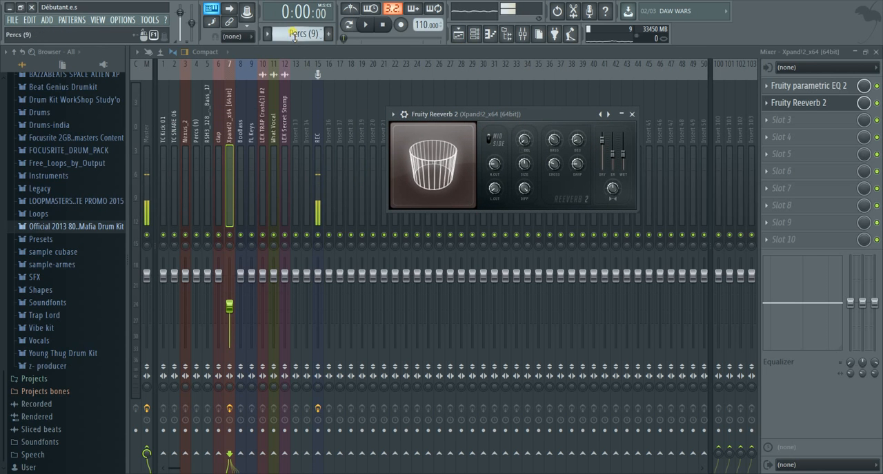
{"action": "scroll", "coordinate": [295, 38], "scroll_direction": "down", "scroll_amount": 1}
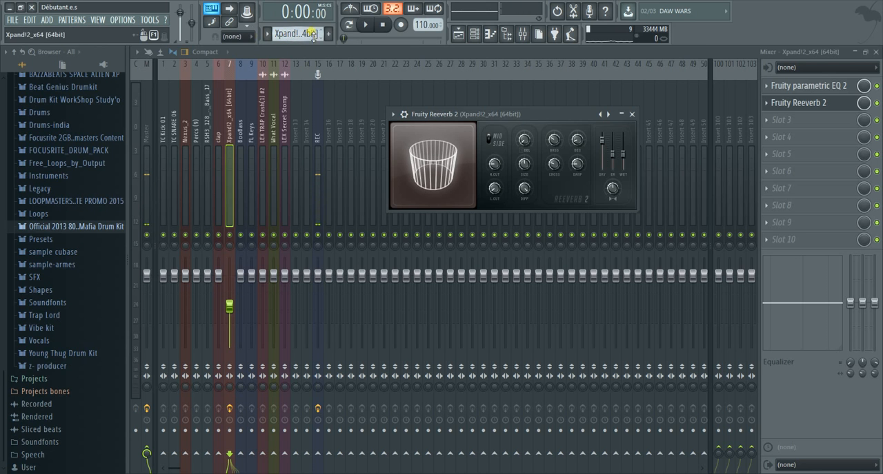
{"action": "left_click", "coordinate": [367, 25]}
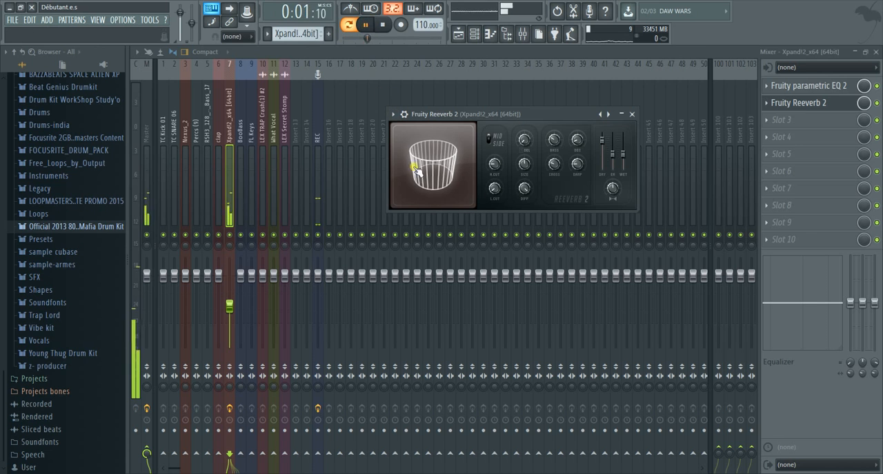
Try a lower dry level, higher early reflection and wet levels, and altered low cut and bass in Fruity Reeverb 2
{"action": "left_click", "coordinate": [598, 146]}
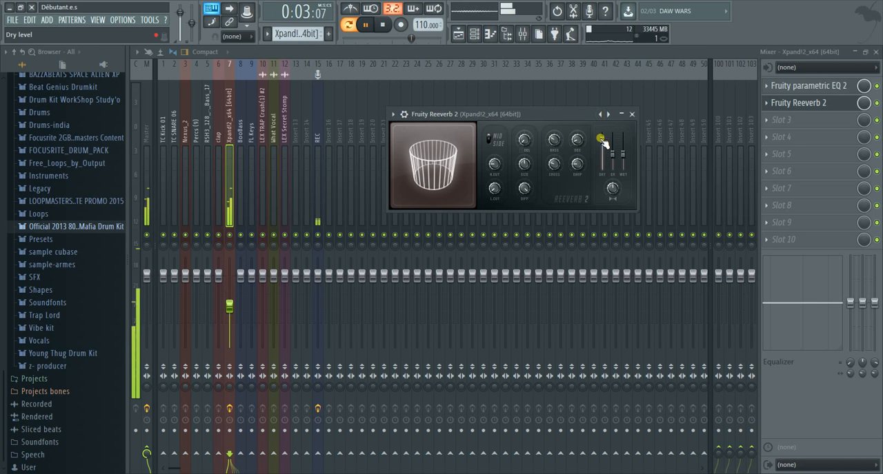
{"action": "mouse_move", "coordinate": [601, 139]}
{"action": "left_mouse_down"}
{"action": "mouse_move", "coordinate": [602, 150]}
{"action": "mouse_move", "coordinate": [622, 134]}
{"action": "mouse_move", "coordinate": [615, 144]}
{"action": "left_mouse_up"}
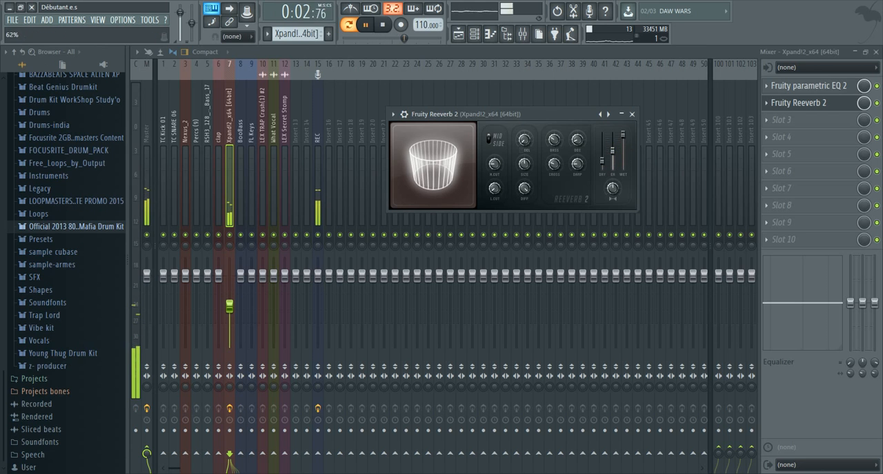
{"action": "left_click_drag", "start_coordinate": [497, 190], "coordinate": [497, 178]}
{"action": "left_click_drag", "start_coordinate": [554, 140], "coordinate": [554, 168]}
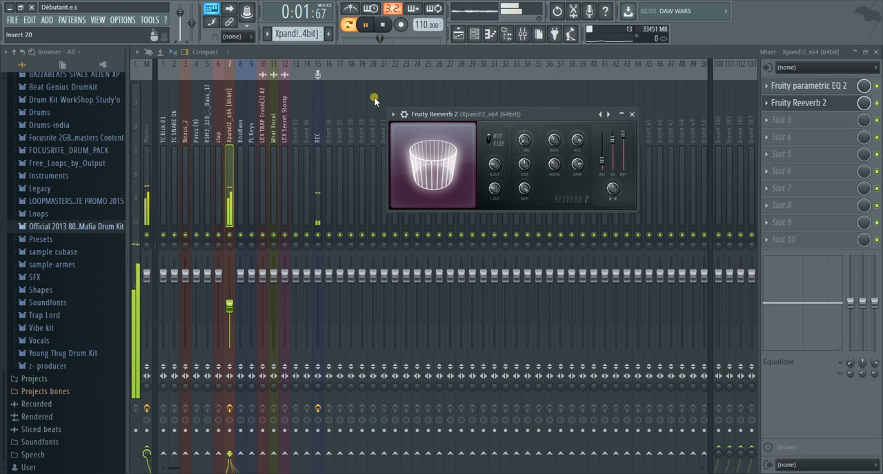
Load the Default preset in Fruity Reeverb 2, then lower its dry level and raise its wet level
{"action": "left_click", "coordinate": [392, 114]}
{"action": "mouse_move", "coordinate": [474, 152]}
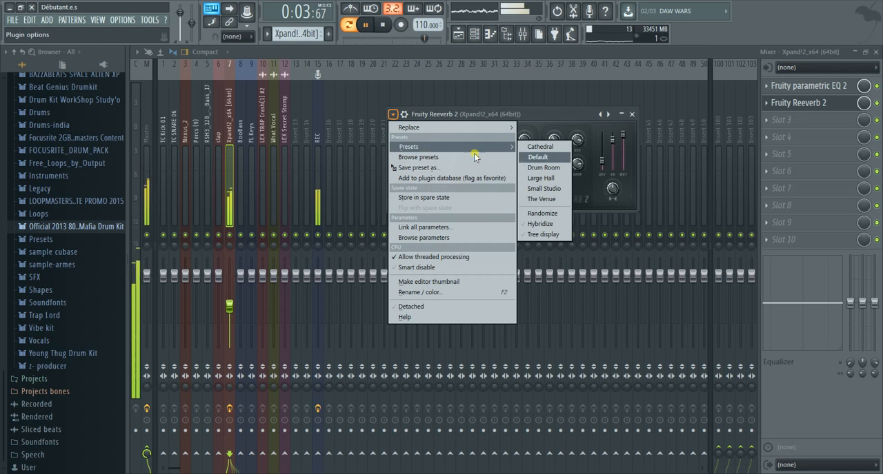
{"action": "left_click", "coordinate": [552, 157]}
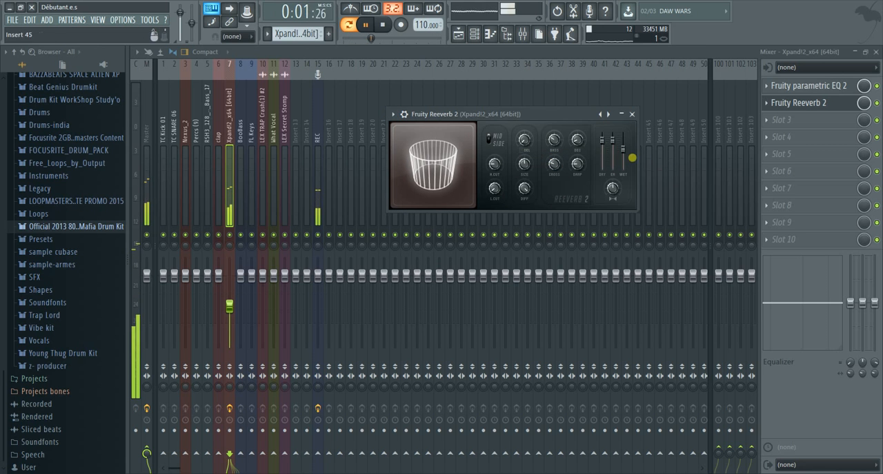
{"action": "left_click_drag", "start_coordinate": [602, 140], "coordinate": [623, 140]}
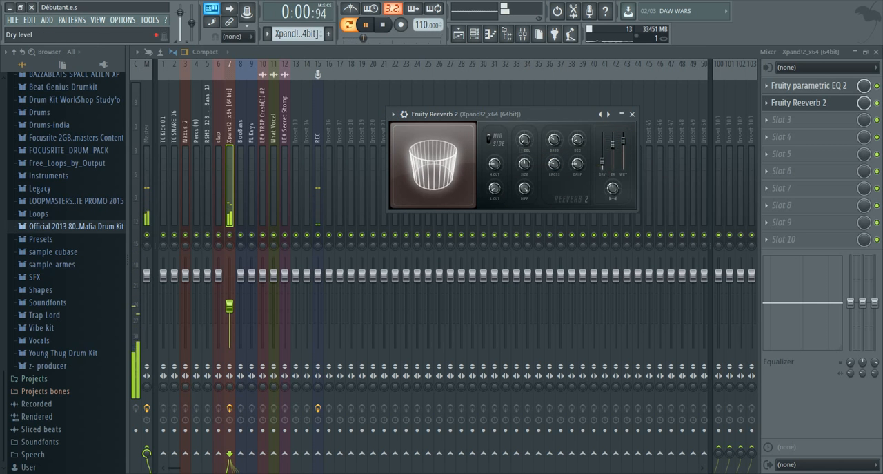
Raise the Xpand!2_x64 insert's fader slightly, then move its EQ band 7 to about 14147 Hz and band 1 up to band 3's frequency
{"action": "left_click_drag", "start_coordinate": [231, 307], "coordinate": [230, 299]}
{"action": "left_click", "coordinate": [831, 85]}
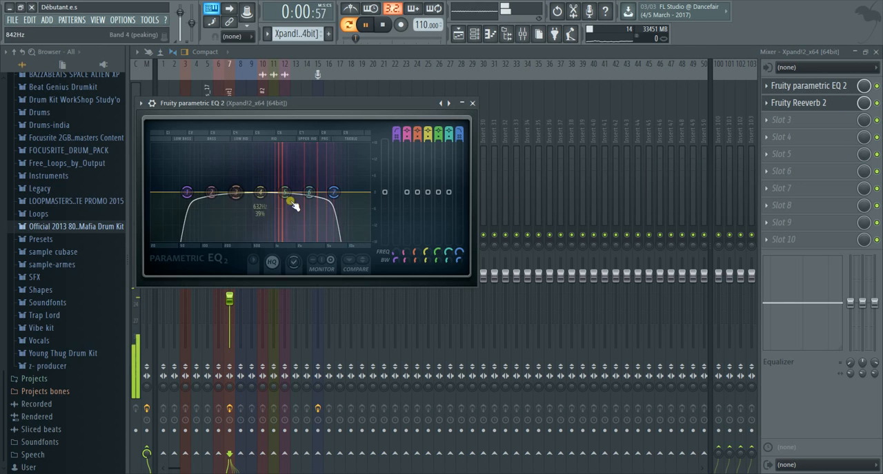
{"action": "left_click_drag", "start_coordinate": [336, 196], "coordinate": [359, 193]}
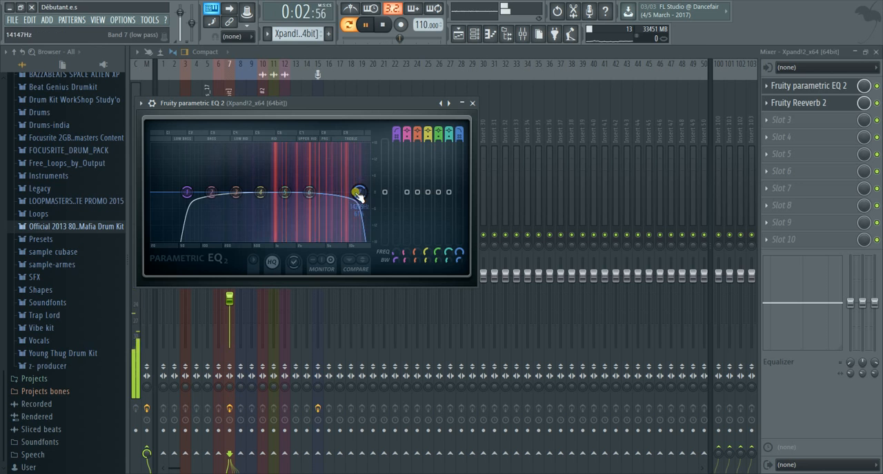
{"action": "left_click_drag", "start_coordinate": [205, 193], "coordinate": [237, 192]}
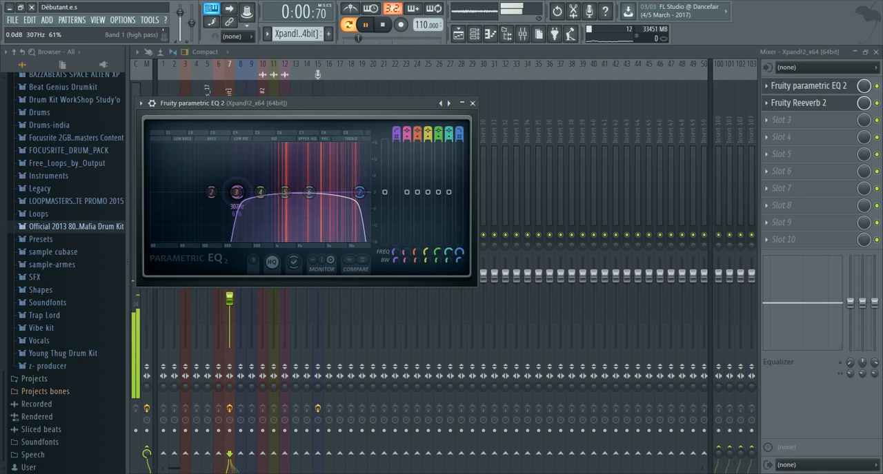
{"action": "left_click", "coordinate": [472, 103]}
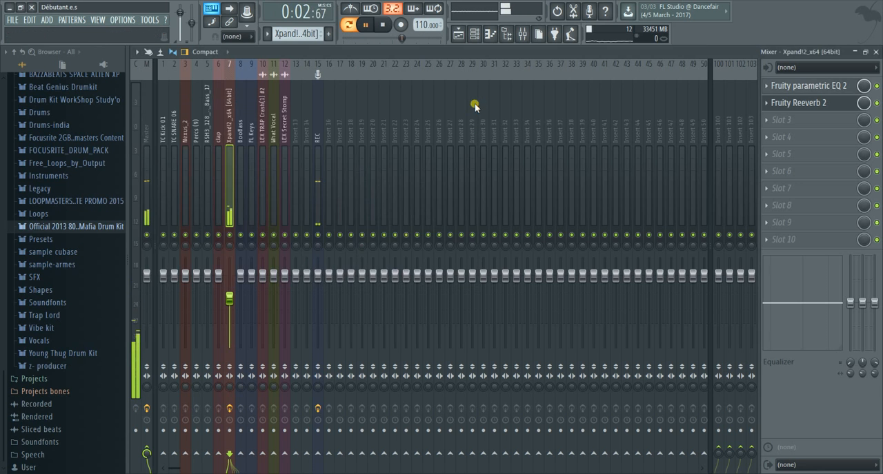
Load Gross Beat into effect slot 3 of the Xpand!2_x64 insert and move its window clear of the insert's meter
{"action": "left_click", "coordinate": [767, 122]}
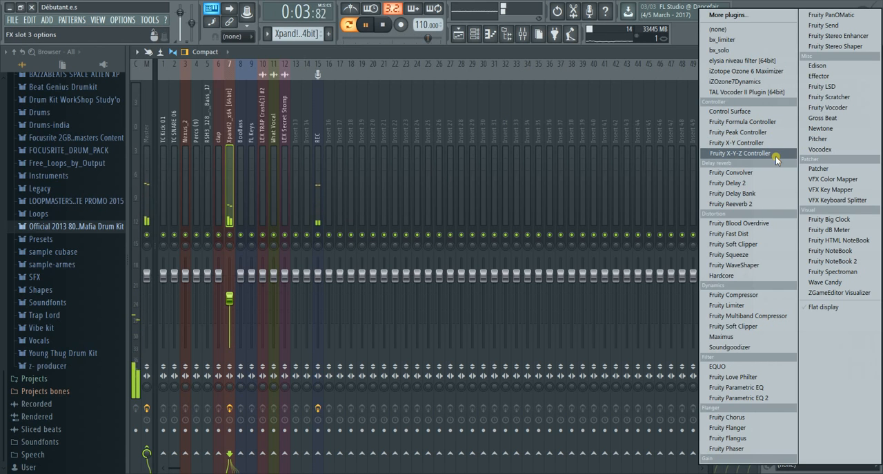
{"action": "left_click", "coordinate": [822, 118]}
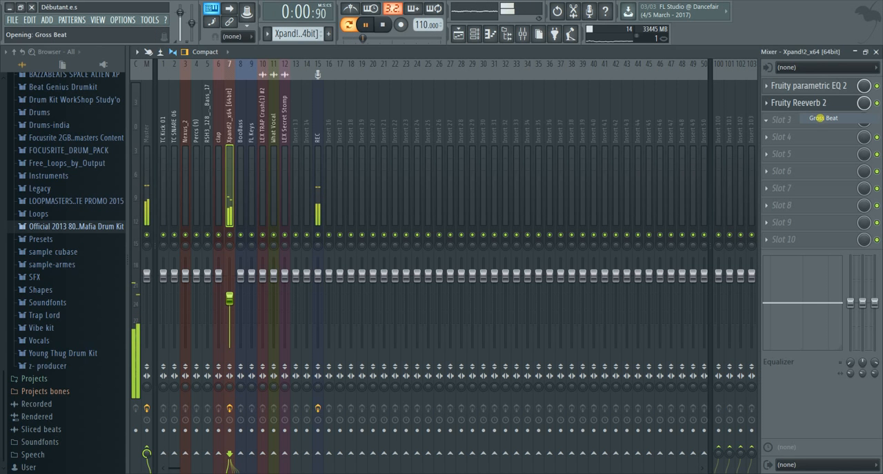
{"action": "left_click", "coordinate": [346, 131]}
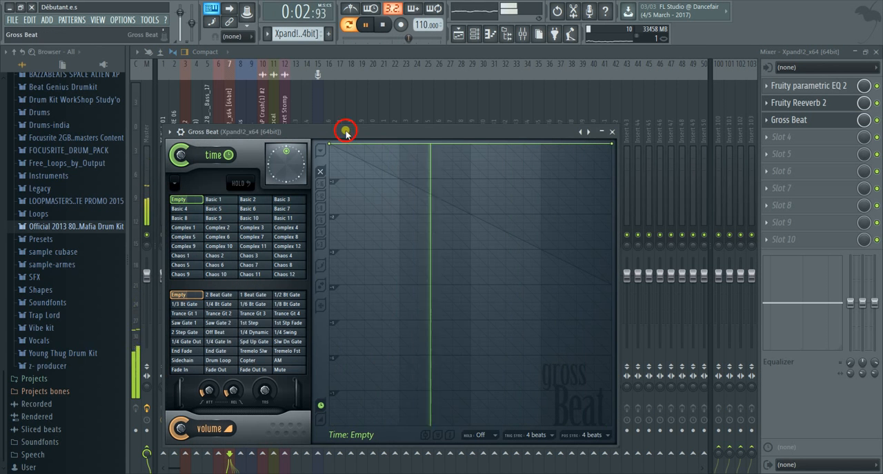
{"action": "left_click_drag", "start_coordinate": [346, 131], "coordinate": [447, 114]}
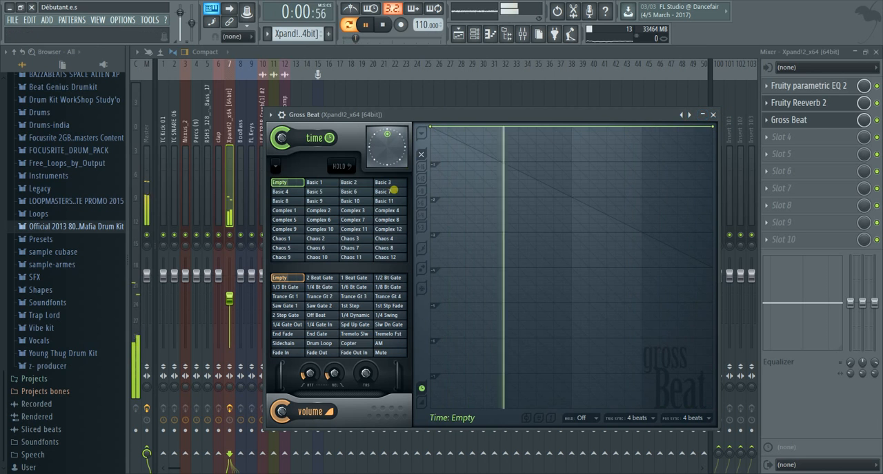
Advance through Gross Beat's presets, past Flanging, to the one offering beat repeat, scratch and vinyl time slots
{"action": "left_click", "coordinate": [689, 115]}
{"action": "left_click", "coordinate": [691, 116]}
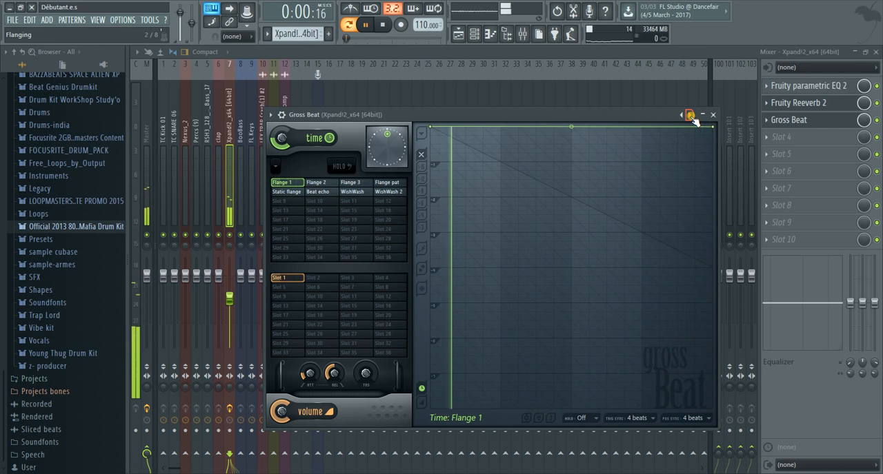
{"action": "left_click", "coordinate": [690, 116]}
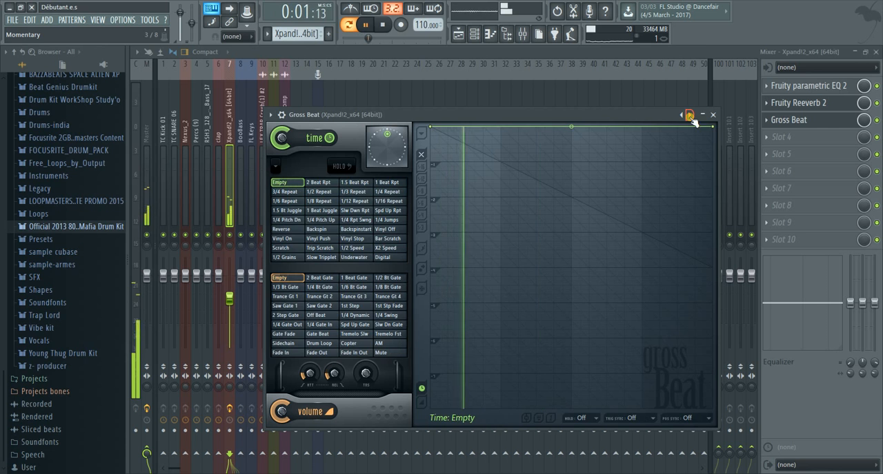
Audition Gross Beat's 1/2 Repeat, Vinyl Push, Scratch and Reverse time slots, then choose 3/4 Repeat with the 2 Beat Gate volume slot
{"action": "left_click", "coordinate": [319, 192]}
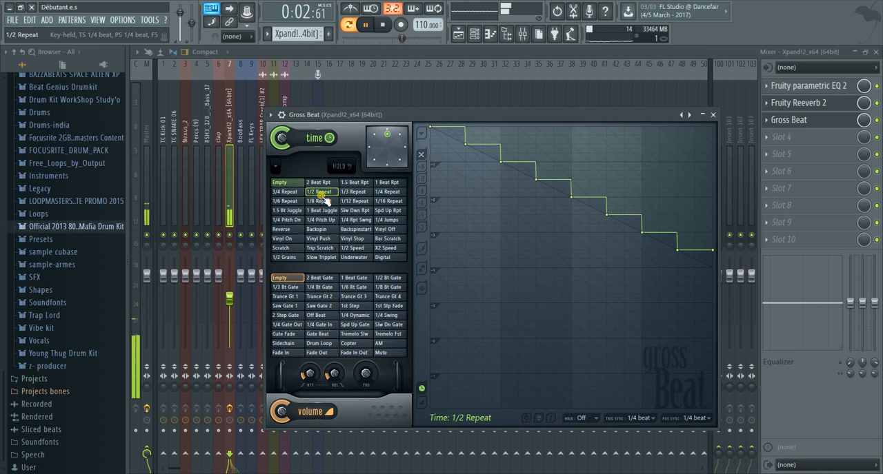
{"action": "left_click", "coordinate": [335, 240]}
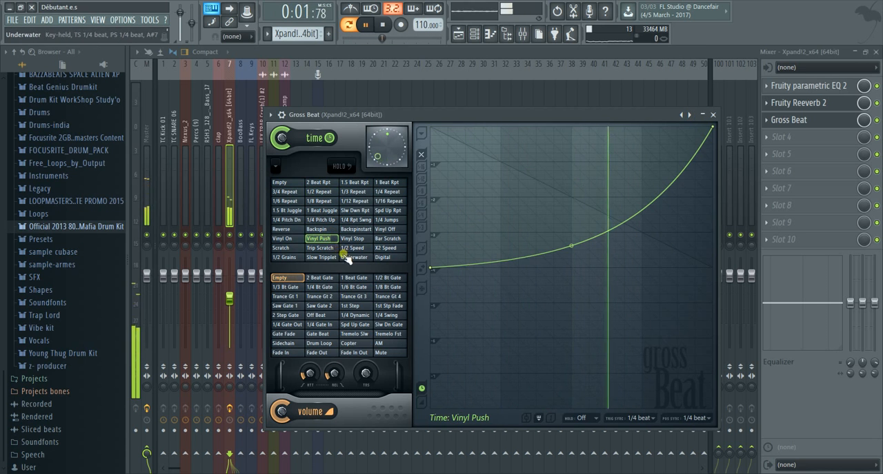
{"action": "left_click", "coordinate": [287, 250]}
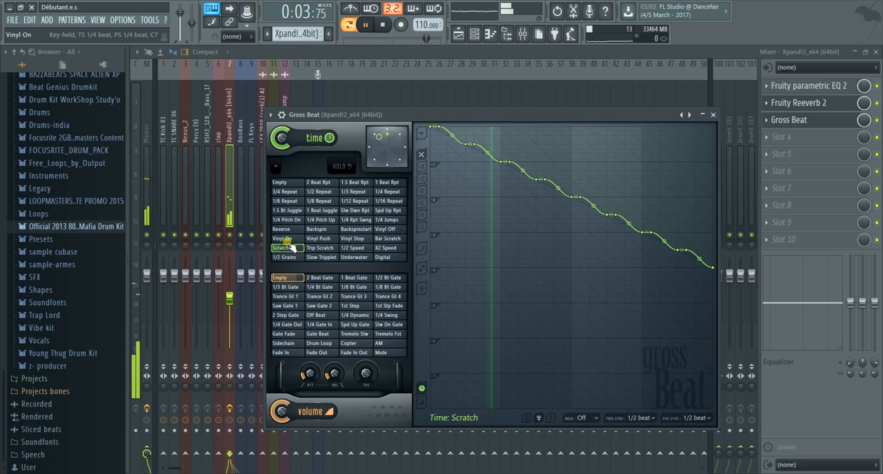
{"action": "left_click", "coordinate": [288, 231]}
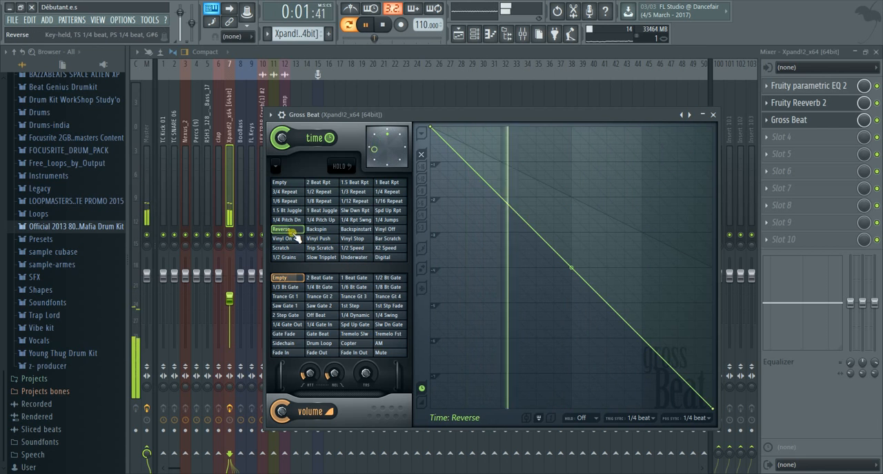
{"action": "left_click", "coordinate": [294, 193]}
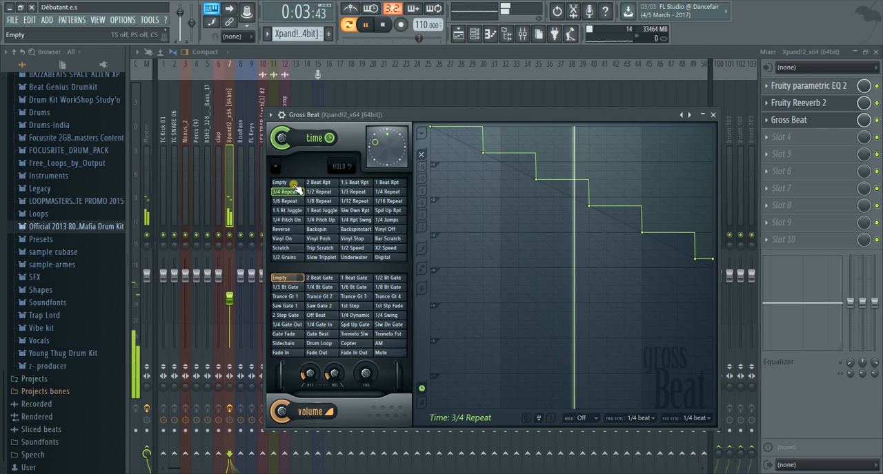
{"action": "left_click", "coordinate": [322, 282]}
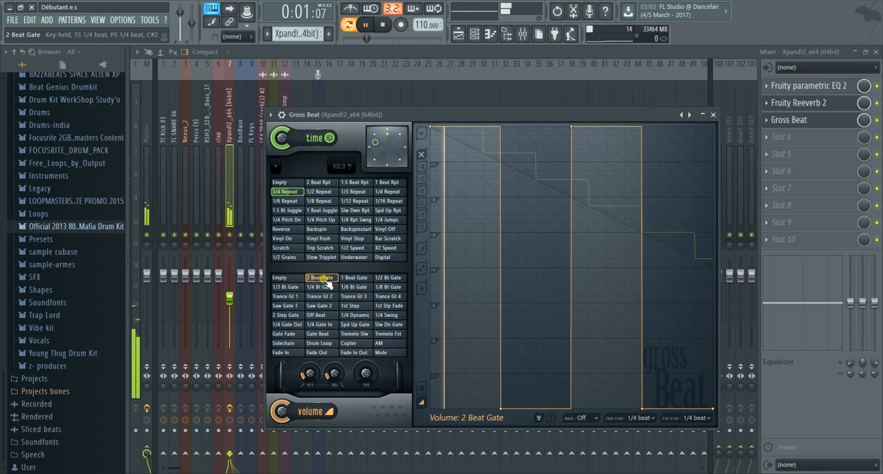
{"action": "left_click", "coordinate": [713, 114]}
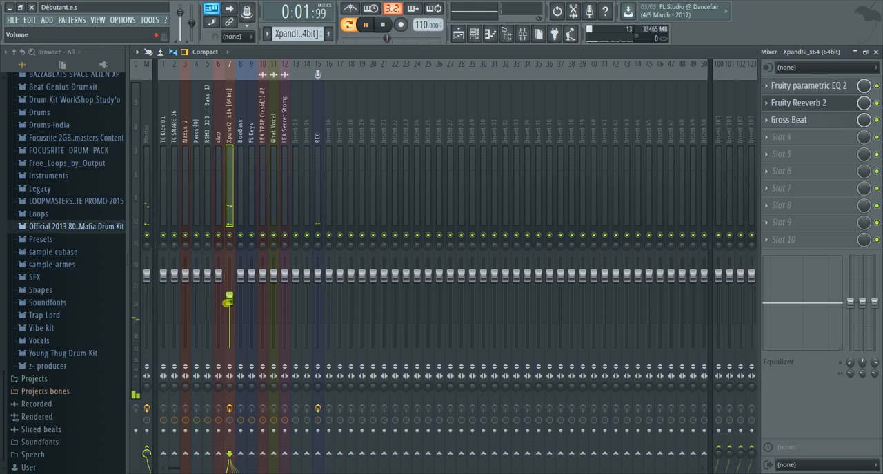
Bypass Gross Beat and readjust the Xpand!2_x64 insert's fader, then stop the pattern and play the song in the playlist
{"action": "left_click_drag", "start_coordinate": [229, 298], "coordinate": [229, 275]}
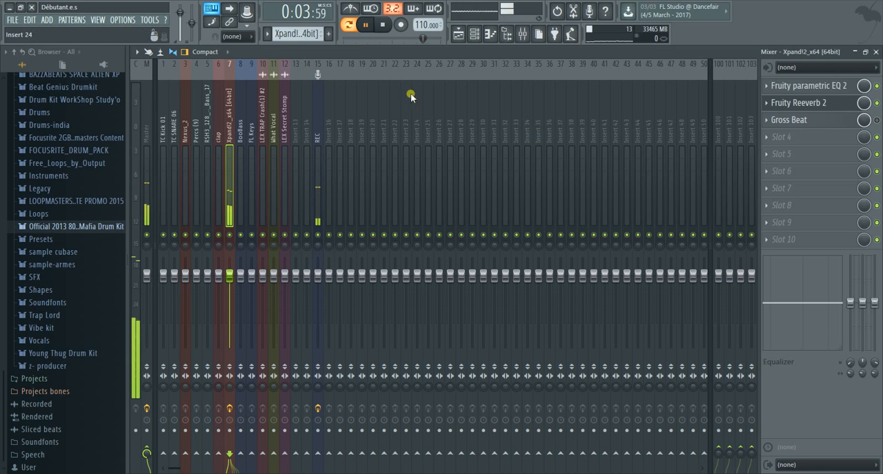
{"action": "left_click", "coordinate": [383, 26]}
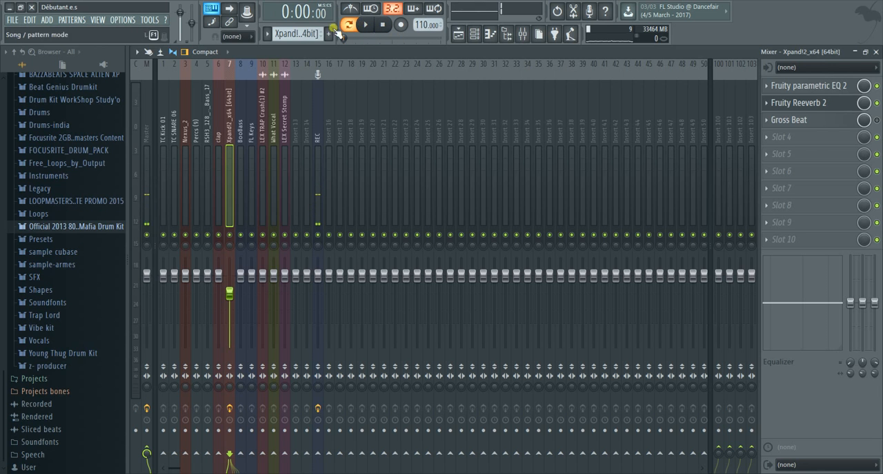
{"action": "left_click", "coordinate": [459, 34]}
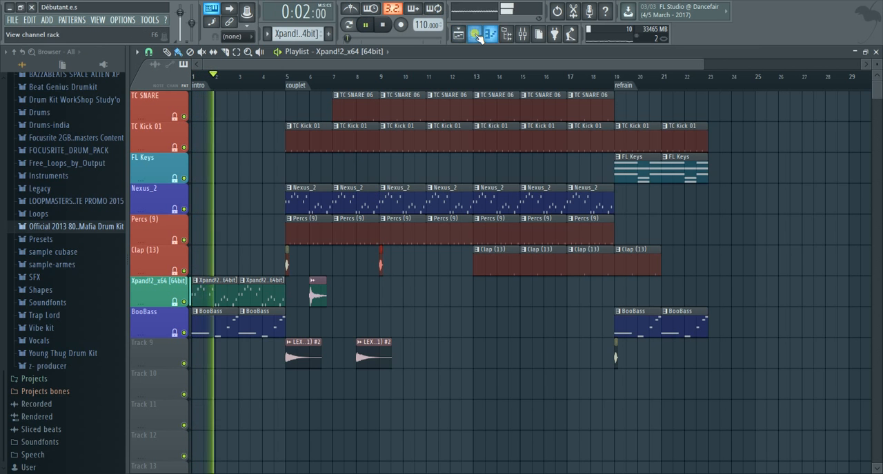
Lower the BooBass and LEX Secret Stomp inserts' faders in the mixer while the song plays, then stop playback
{"action": "left_click", "coordinate": [524, 34]}
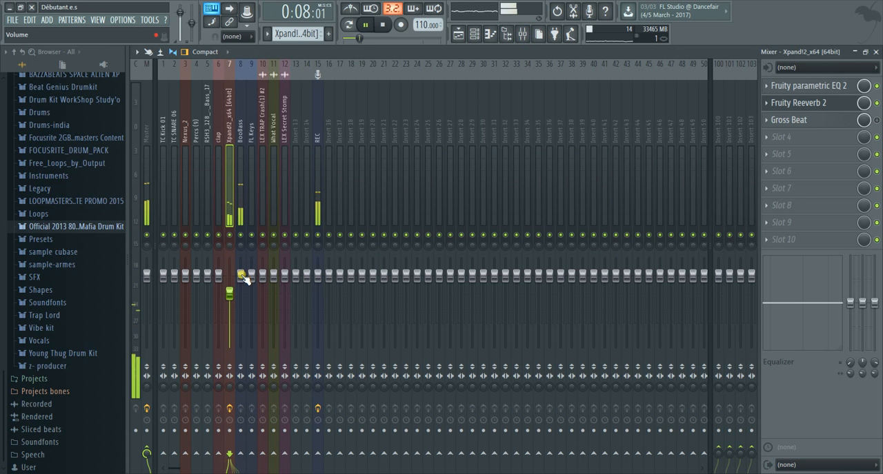
{"action": "left_click_drag", "start_coordinate": [241, 274], "coordinate": [241, 285]}
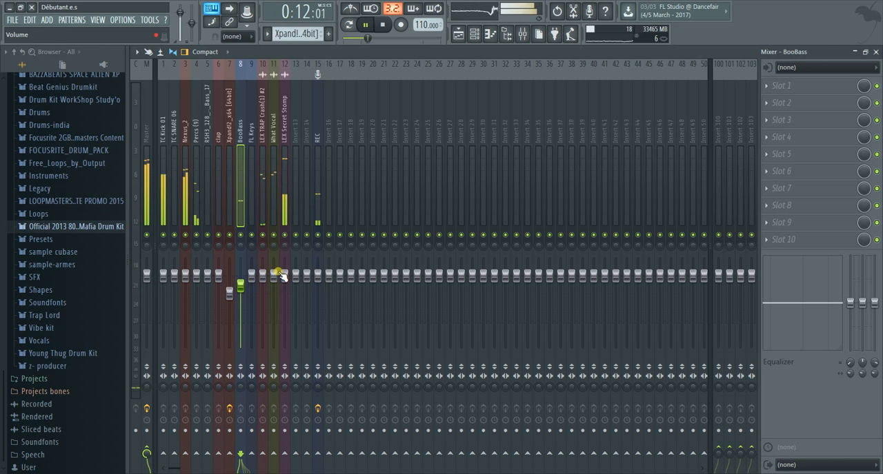
{"action": "left_click_drag", "start_coordinate": [284, 274], "coordinate": [284, 293]}
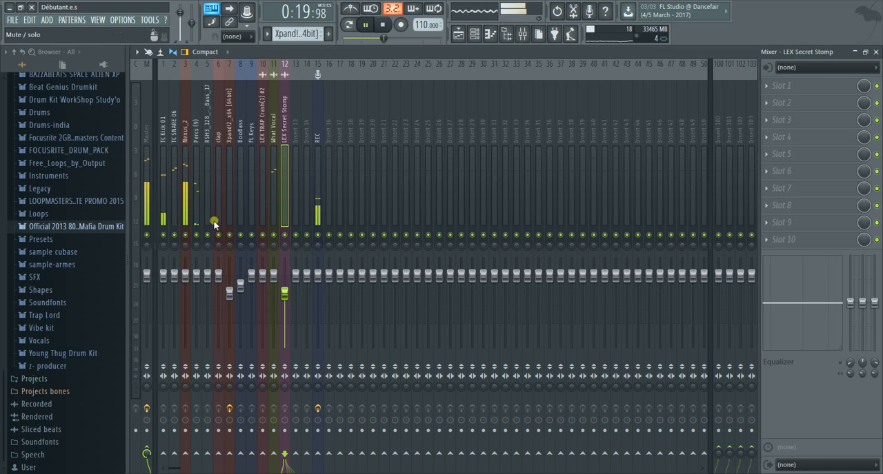
{"action": "left_click", "coordinate": [384, 25]}
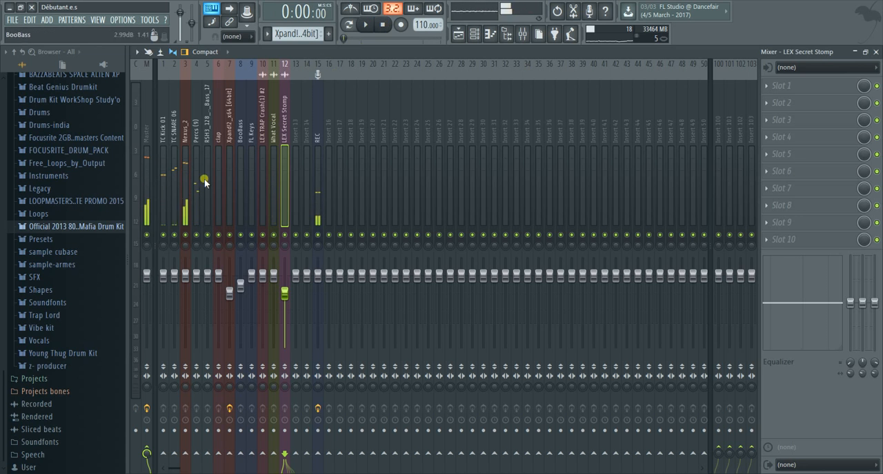
Lower the REC insert's fader slightly, checking the Master insert's level and effects before and after
{"action": "left_click", "coordinate": [146, 180]}
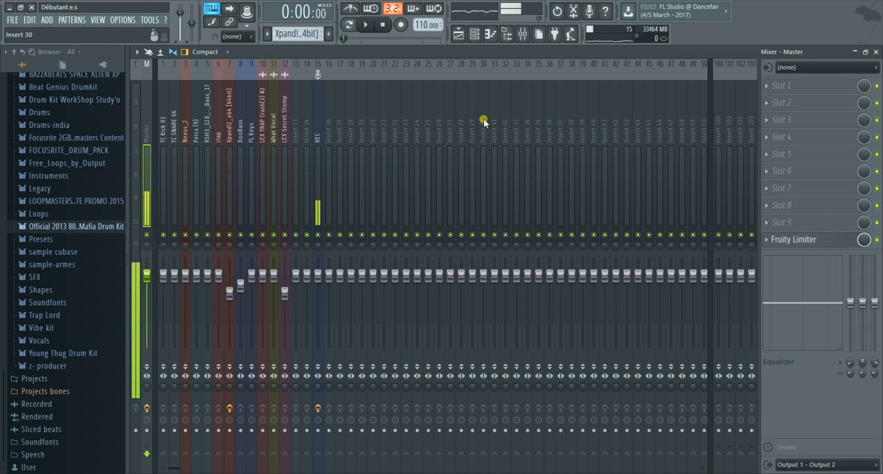
{"action": "left_click_drag", "start_coordinate": [320, 277], "coordinate": [319, 284]}
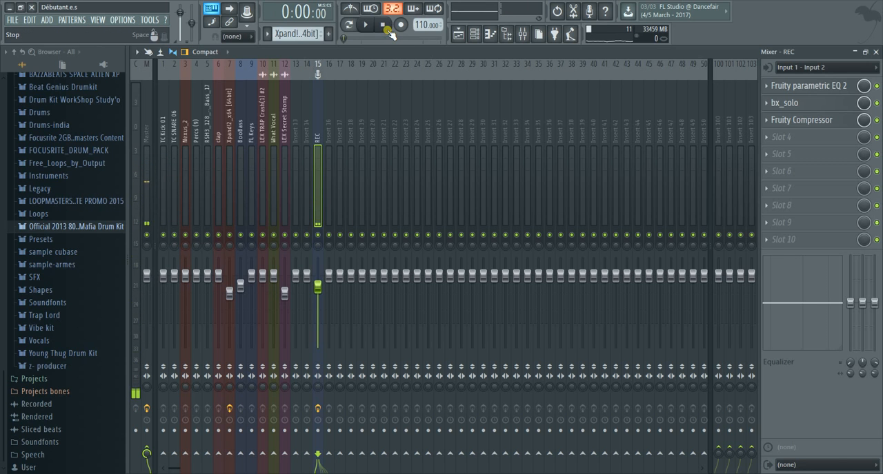
{"action": "left_click", "coordinate": [147, 171]}
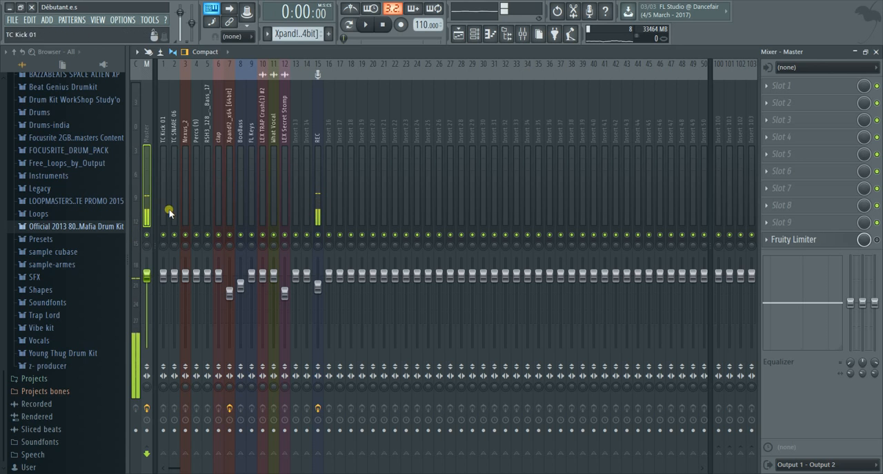
Play the song from the start, examining the playlist arrangement and the Master insert's peak level, then stop playback
{"action": "left_click", "coordinate": [365, 25]}
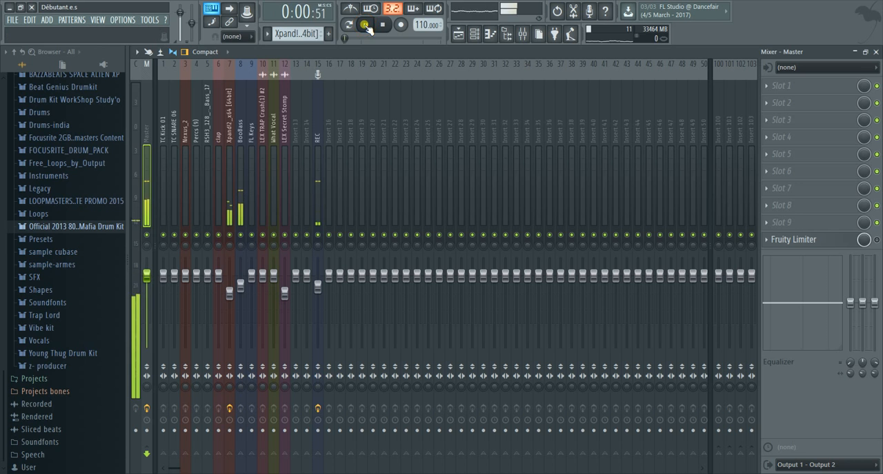
{"action": "left_click", "coordinate": [473, 34]}
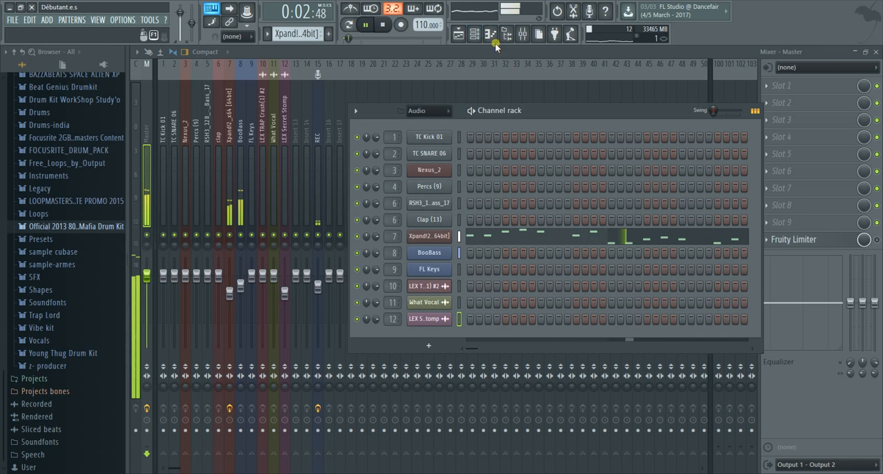
{"action": "left_click", "coordinate": [460, 34]}
{"action": "scroll", "coordinate": [710, 115], "scroll_direction": "down", "scroll_amount": 1}
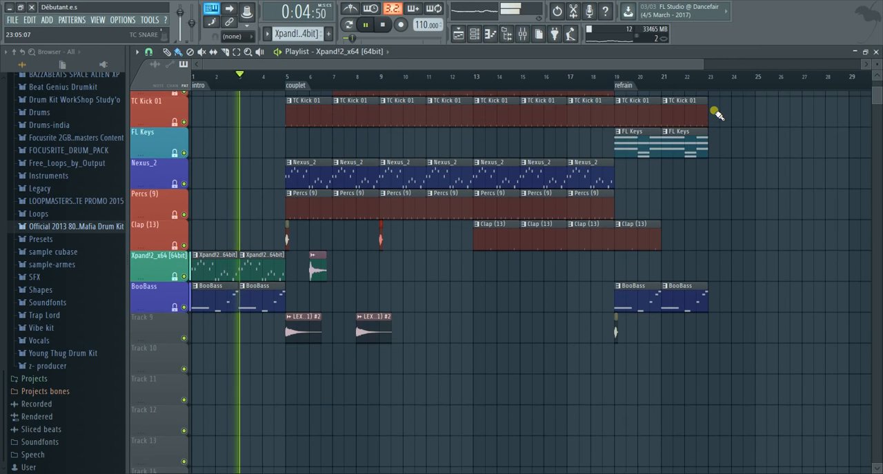
{"action": "scroll", "coordinate": [714, 116], "scroll_direction": "up", "scroll_amount": 1}
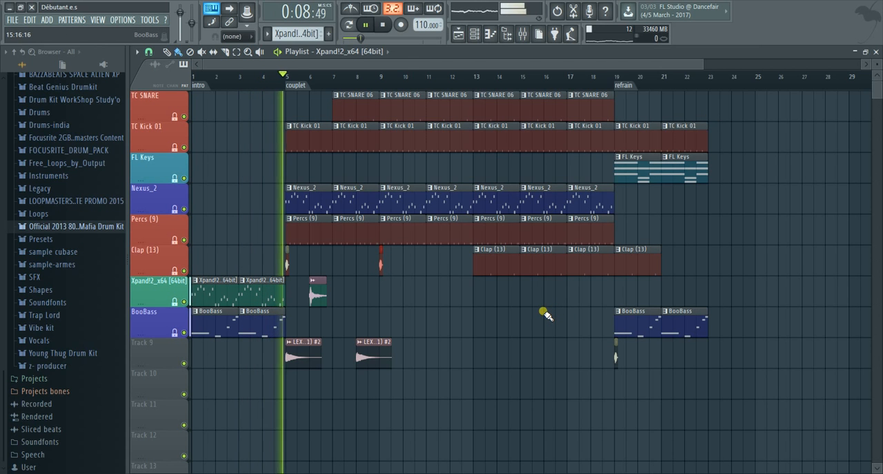
{"action": "left_click", "coordinate": [521, 35]}
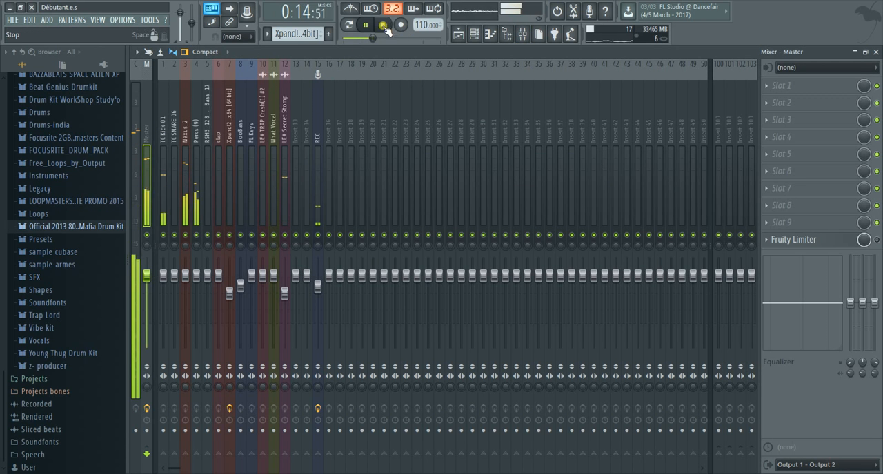
{"action": "left_click", "coordinate": [360, 39]}
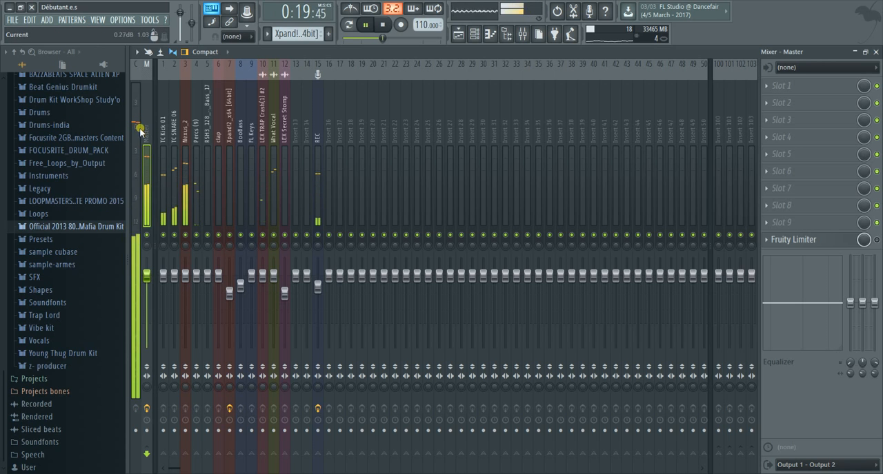
{"action": "left_click", "coordinate": [382, 25]}
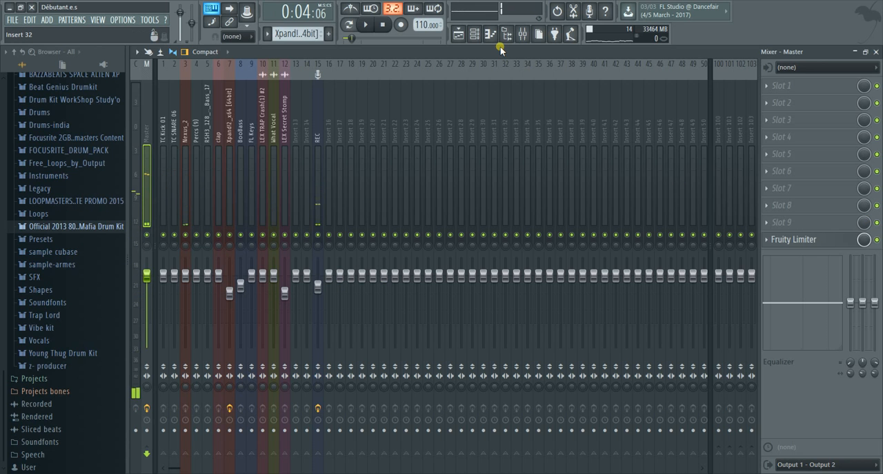
Open the Fruity Limiter on the Master insert and load its Default preset
{"action": "left_click", "coordinate": [826, 241]}
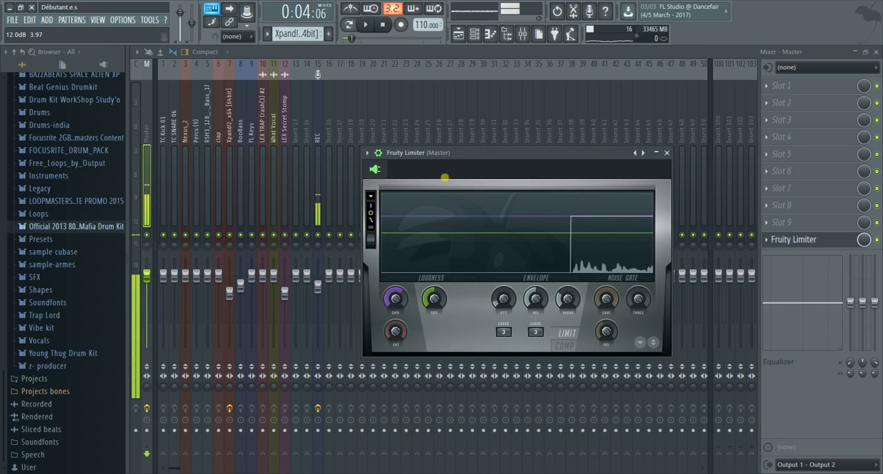
{"action": "left_click", "coordinate": [368, 153]}
{"action": "mouse_move", "coordinate": [410, 184]}
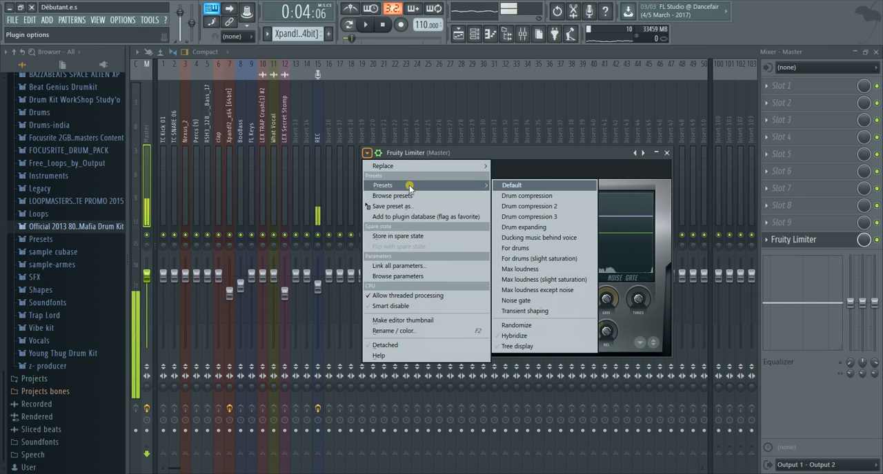
{"action": "left_click", "coordinate": [533, 185]}
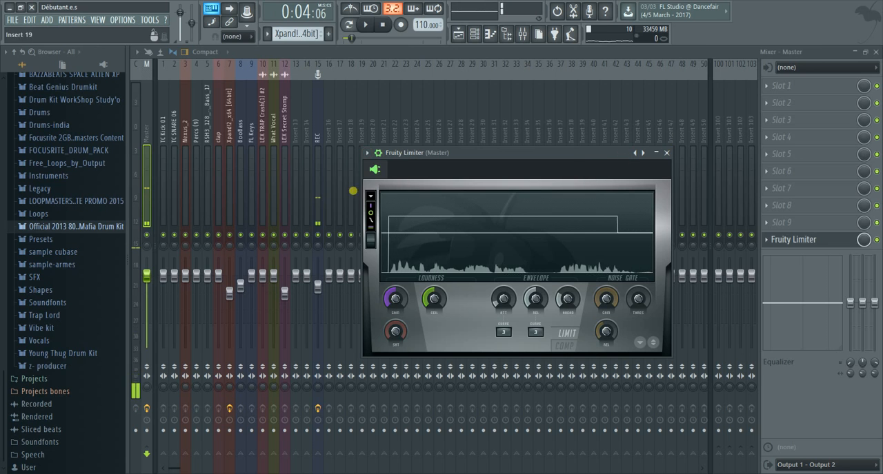
Replace the Master insert's Fruity Limiter with the Fruity X-Y Controller and close its window
{"action": "left_click", "coordinate": [369, 153]}
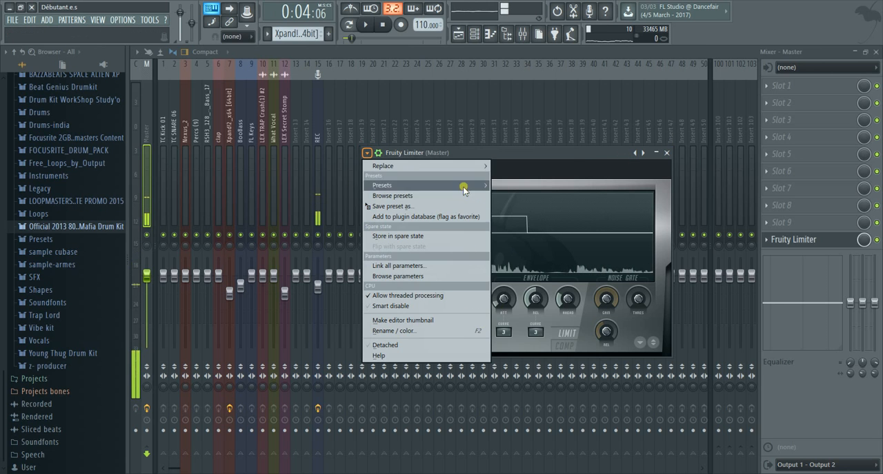
{"action": "mouse_move", "coordinate": [466, 187]}
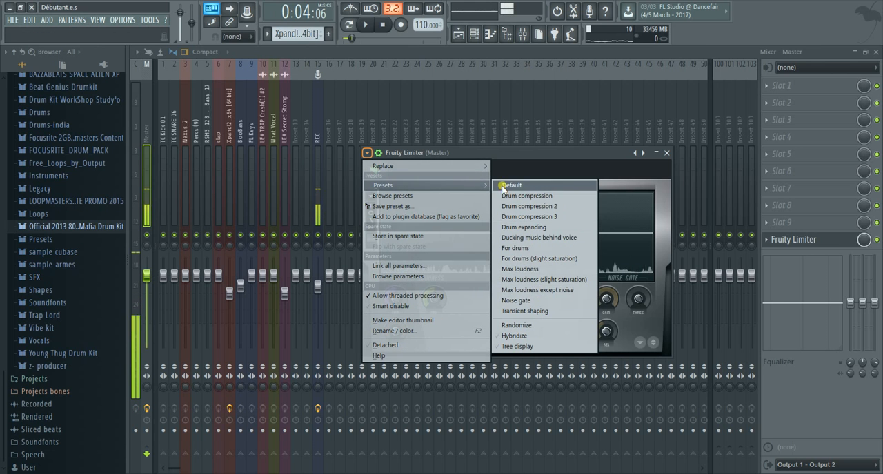
{"action": "mouse_move", "coordinate": [487, 166]}
{"action": "left_click", "coordinate": [556, 144]}
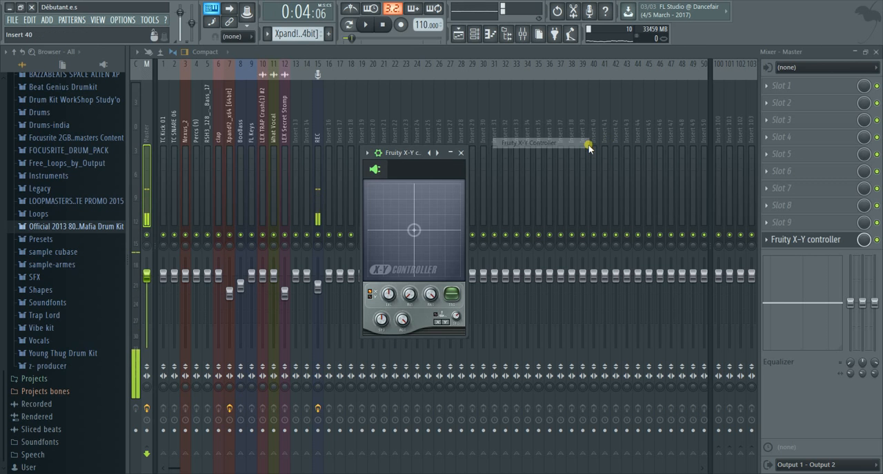
{"action": "left_click", "coordinate": [461, 153]}
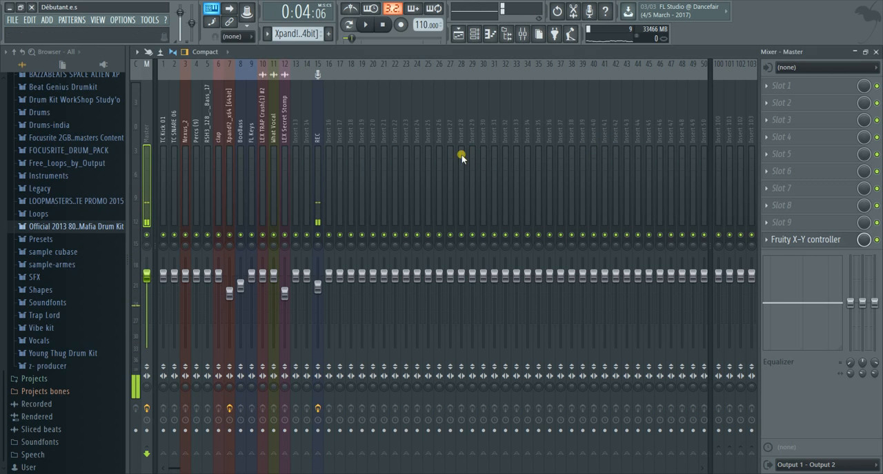
Put Fruity Limiter back into effect slot 10 of the Master insert and close its window
{"action": "left_click", "coordinate": [773, 240]}
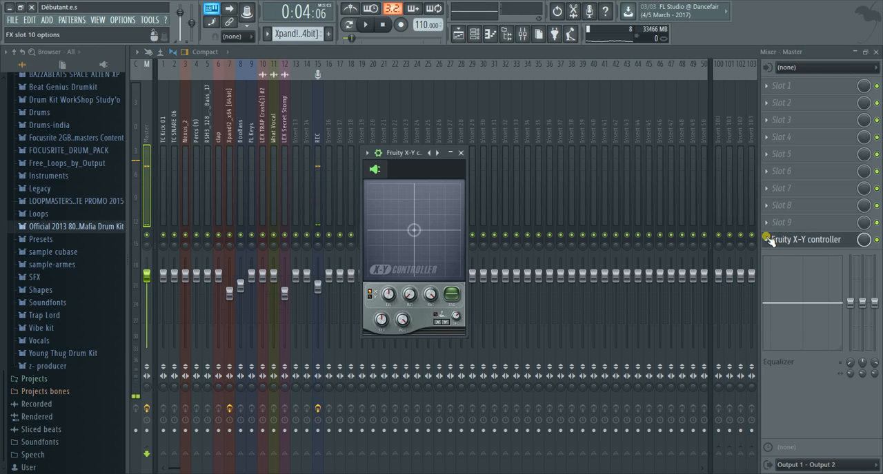
{"action": "left_click", "coordinate": [768, 240]}
{"action": "mouse_move", "coordinate": [788, 271]}
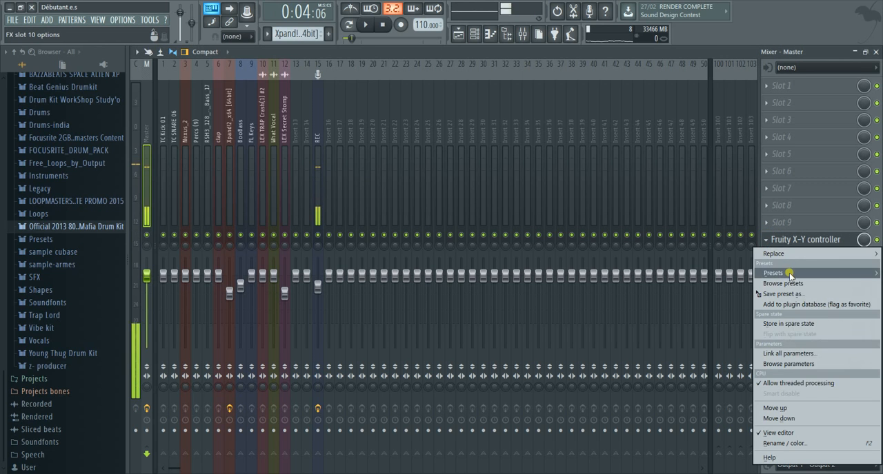
{"action": "mouse_move", "coordinate": [775, 253]}
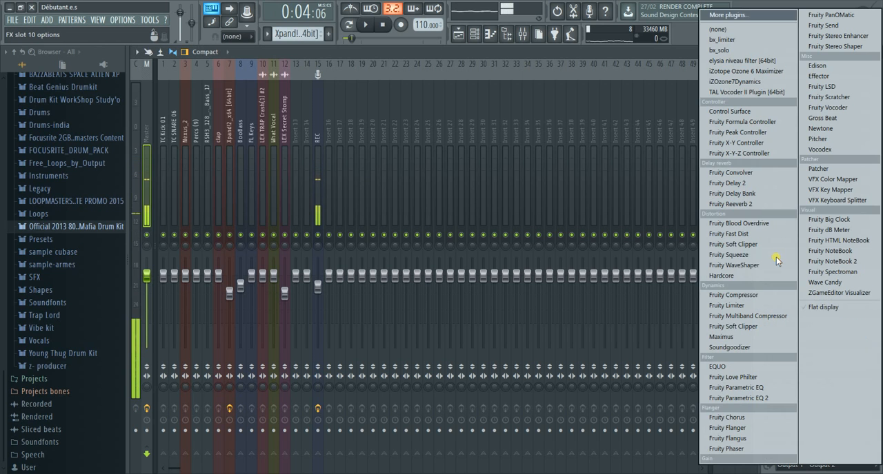
{"action": "left_click", "coordinate": [727, 306]}
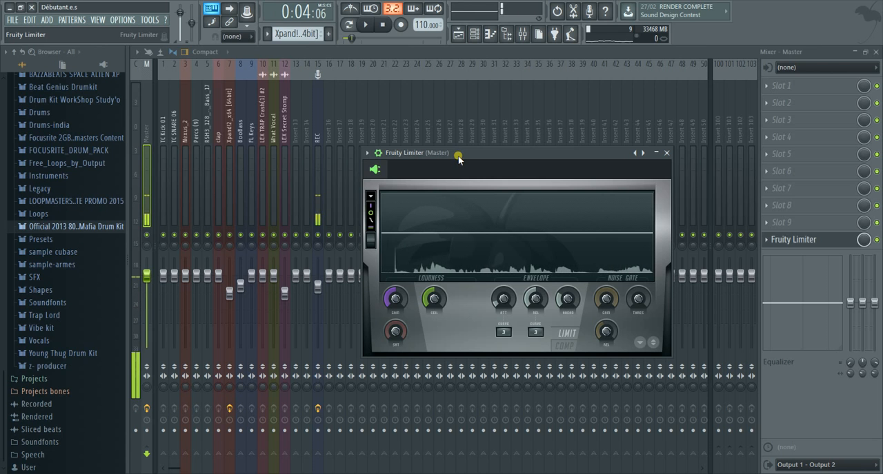
{"action": "left_click", "coordinate": [668, 153]}
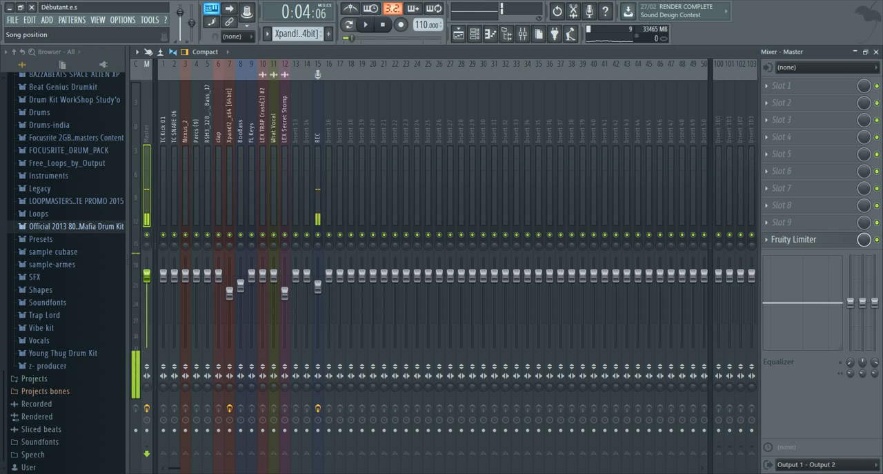
Return the song position to the start and export the song as the wave file Débutant.e in the débutant folder
{"action": "left_click", "coordinate": [344, 39]}
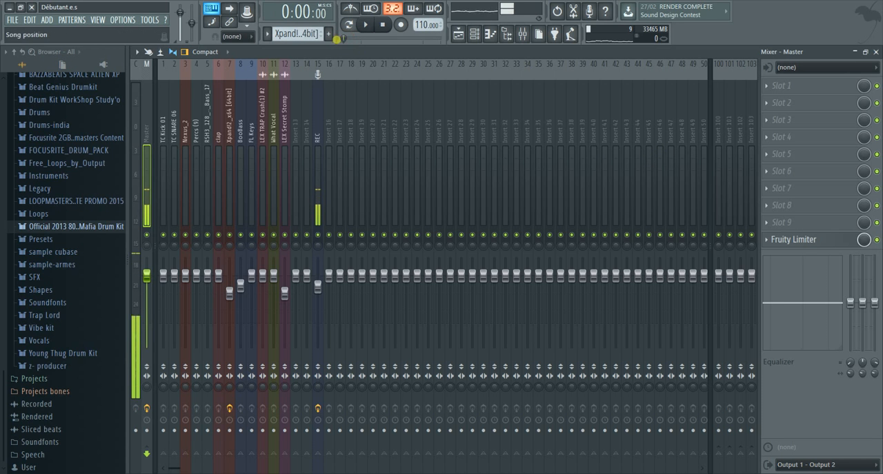
{"action": "left_click", "coordinate": [13, 20]}
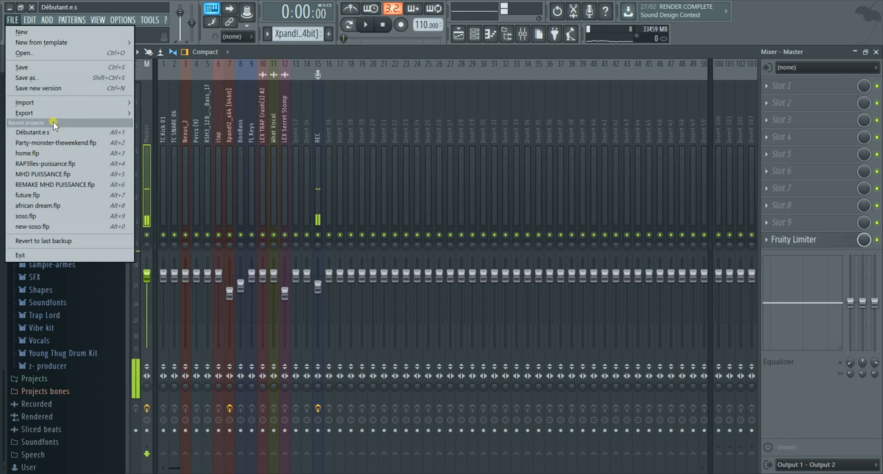
{"action": "mouse_move", "coordinate": [49, 119]}
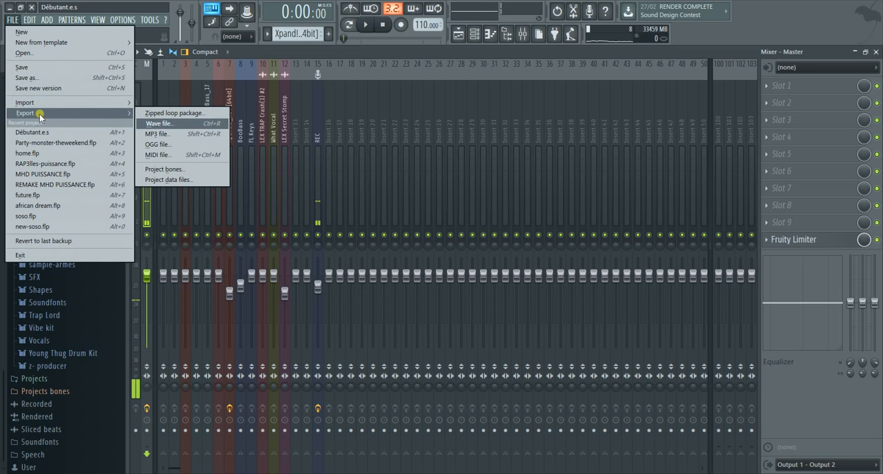
{"action": "left_click", "coordinate": [168, 126]}
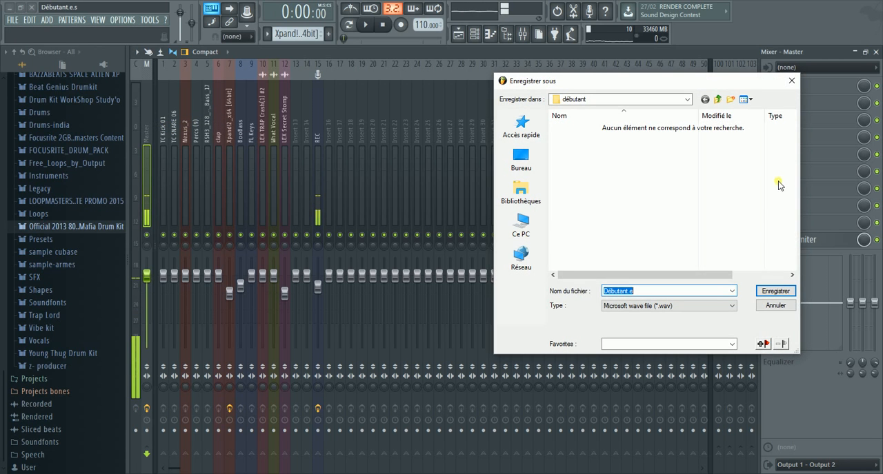
{"action": "left_click", "coordinate": [777, 291]}
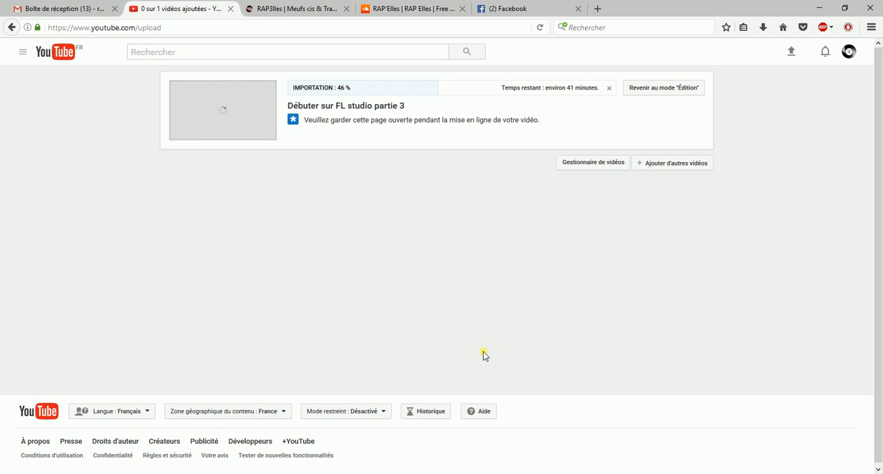
Minimize the web browser, return to FL Studio and clear the file explorer window away from the rendering dialog
{"action": "left_click", "coordinate": [822, 8]}
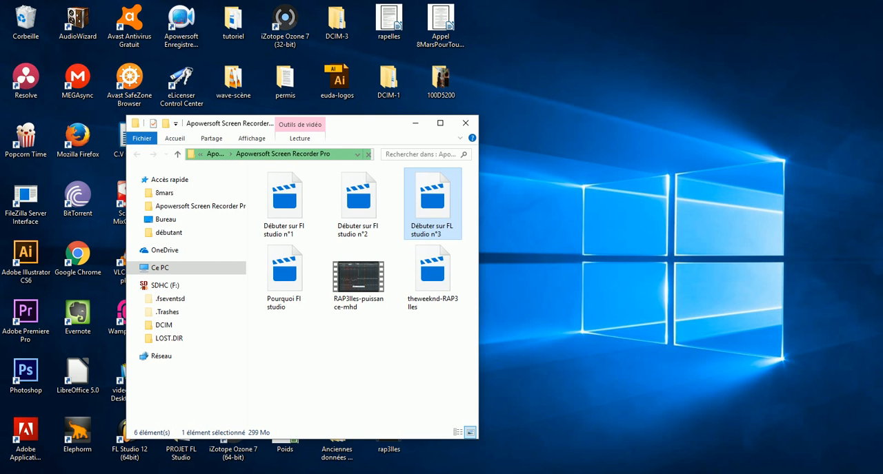
{"action": "left_click", "coordinate": [256, 473]}
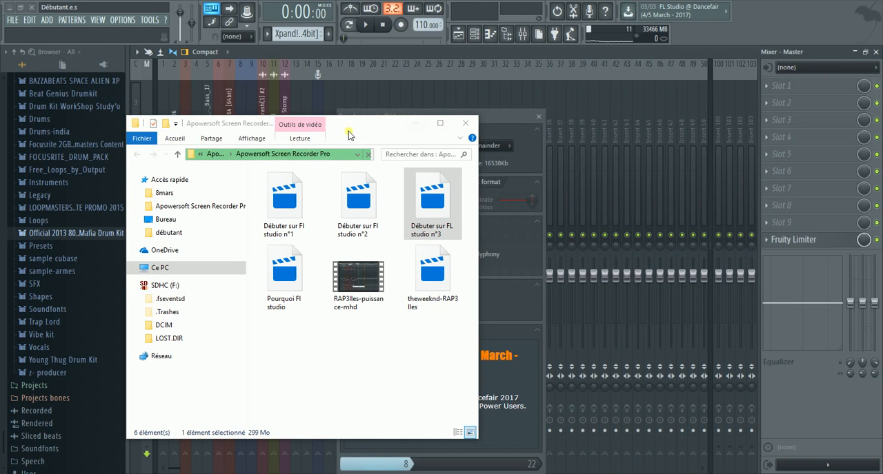
{"action": "left_click_drag", "start_coordinate": [348, 131], "coordinate": [840, 42]}
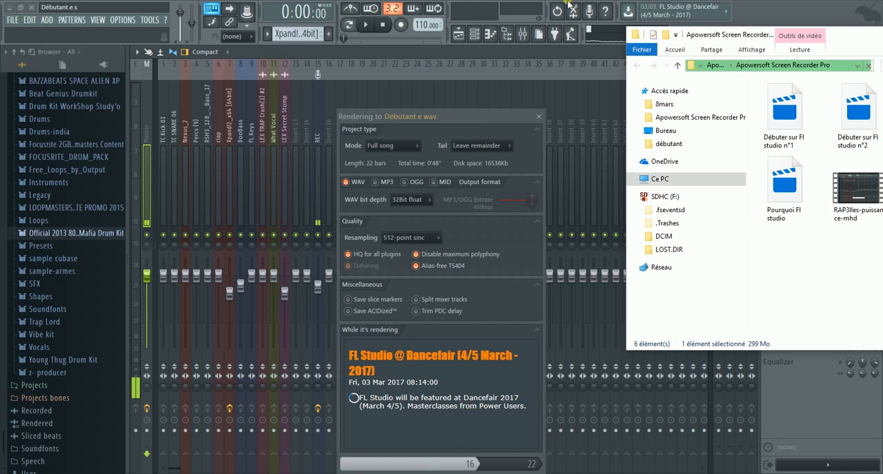
{"action": "left_click_drag", "start_coordinate": [855, 37], "coordinate": [784, 60]}
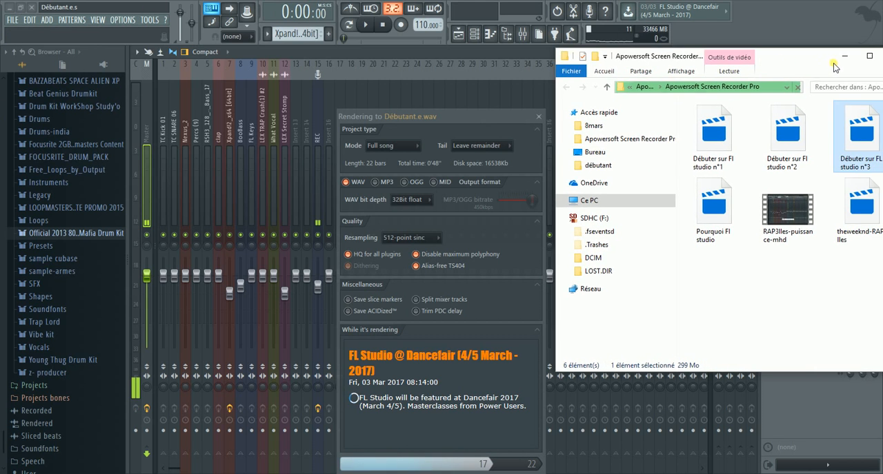
{"action": "left_click", "coordinate": [844, 57]}
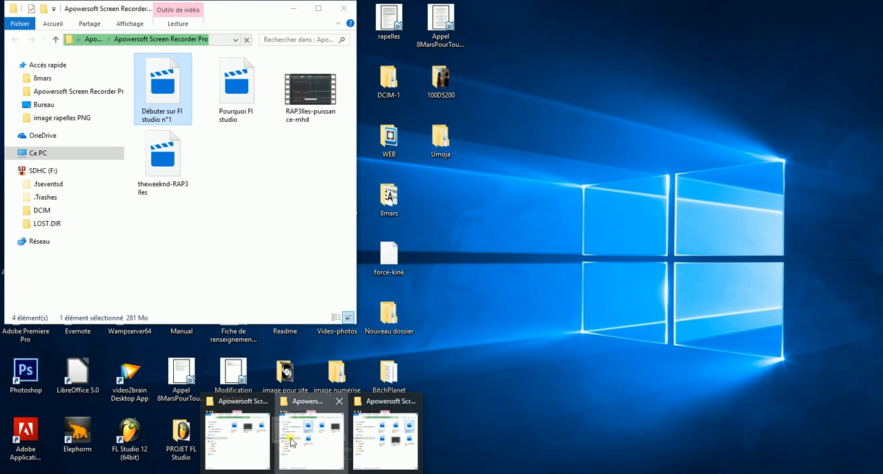
Switch to the file explorer, open the débutant folder and play the exported Débutant.e wave file
{"action": "left_click", "coordinate": [311, 434]}
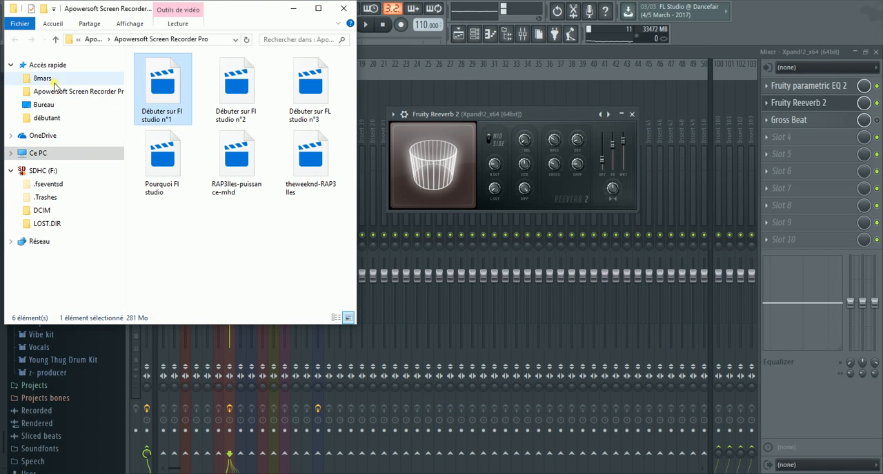
{"action": "left_click", "coordinate": [52, 120]}
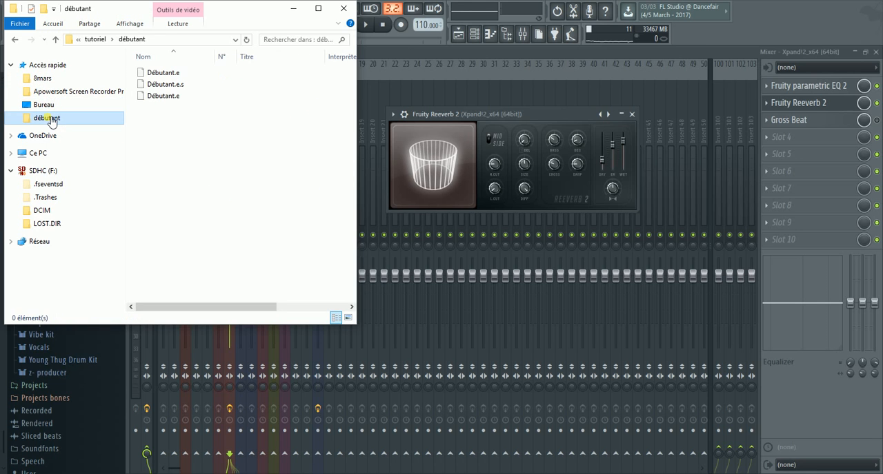
{"action": "double_click", "coordinate": [164, 100]}
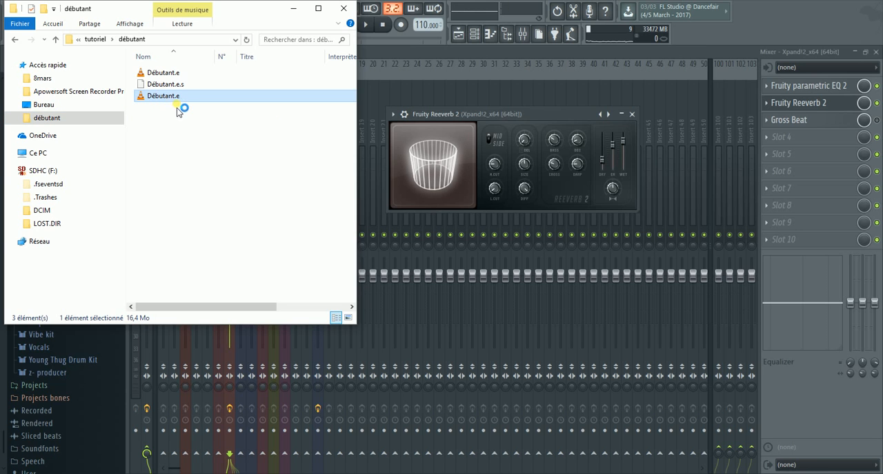